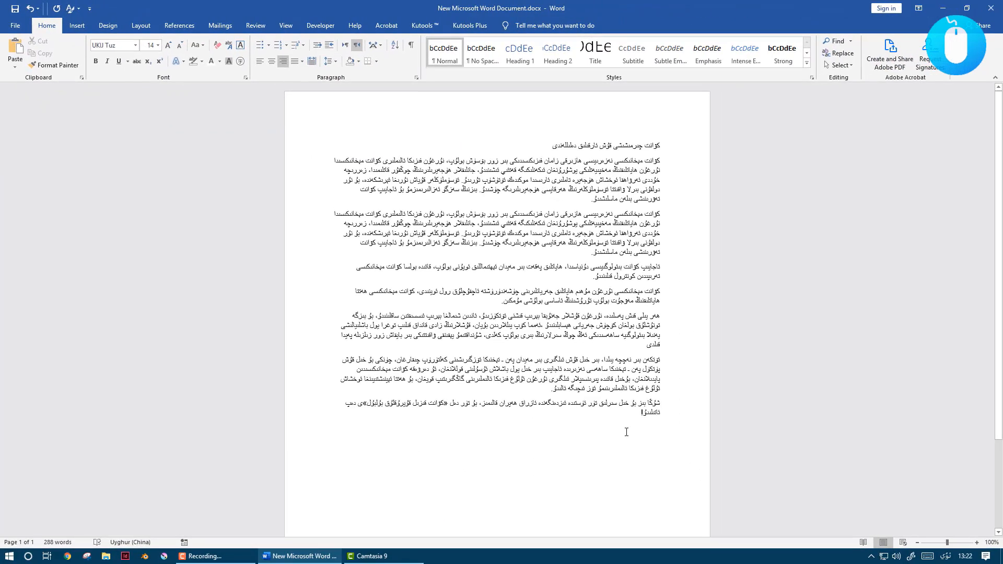
Practise selecting the entire document text from the last line up to the title, clearing the selection each time.
drag(643, 413, 660, 145)
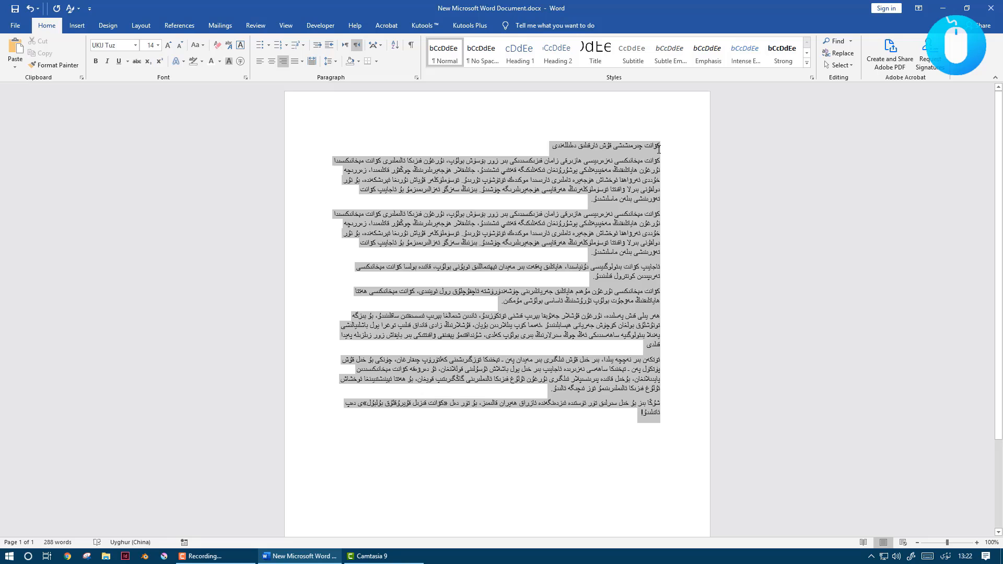
click(599, 188)
click(642, 421)
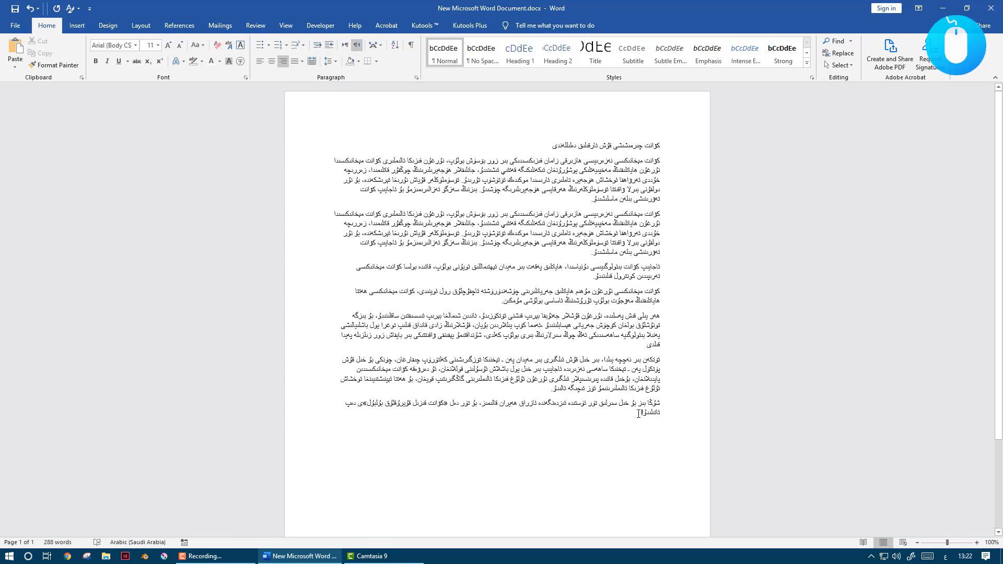
drag(637, 415, 550, 165)
click(549, 165)
drag(645, 413, 619, 151)
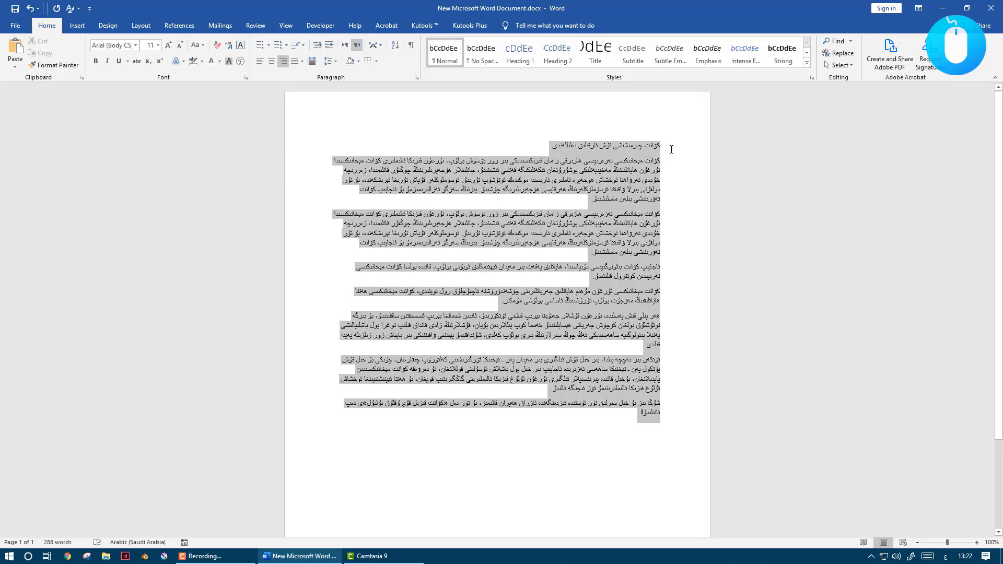
click(592, 170)
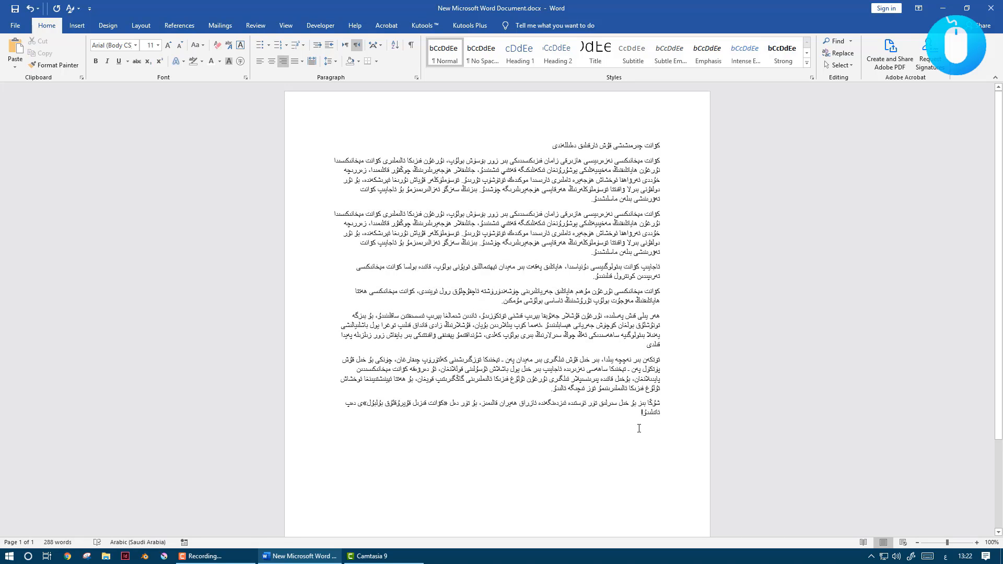
drag(637, 416, 646, 152)
click(645, 148)
drag(543, 143, 659, 146)
drag(640, 421, 667, 146)
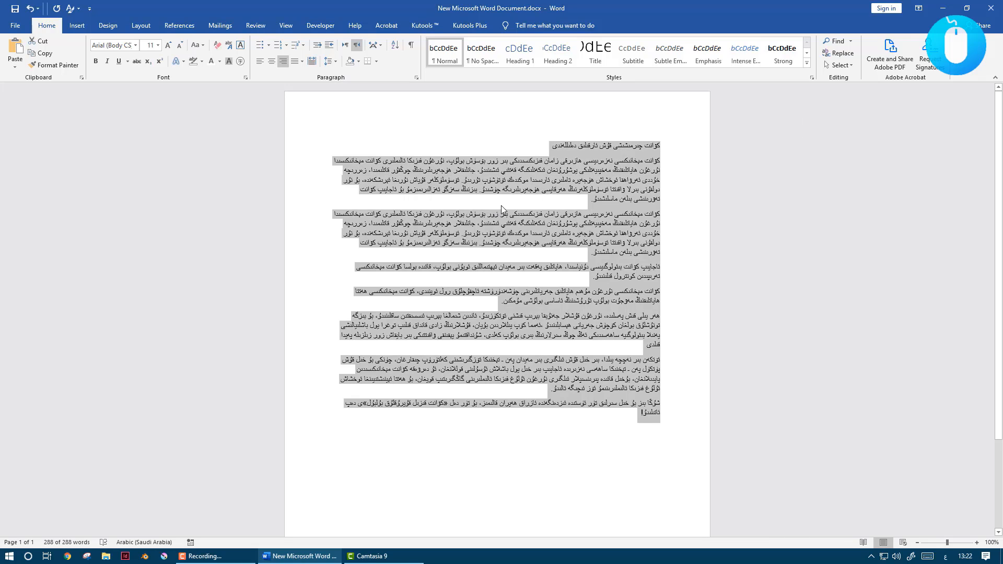
click(640, 413)
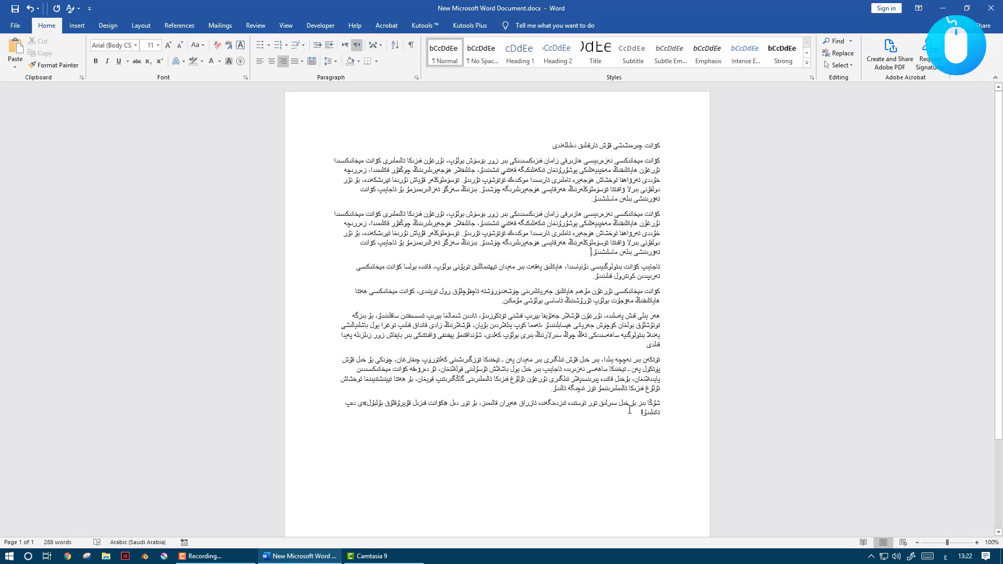
drag(637, 423, 664, 146)
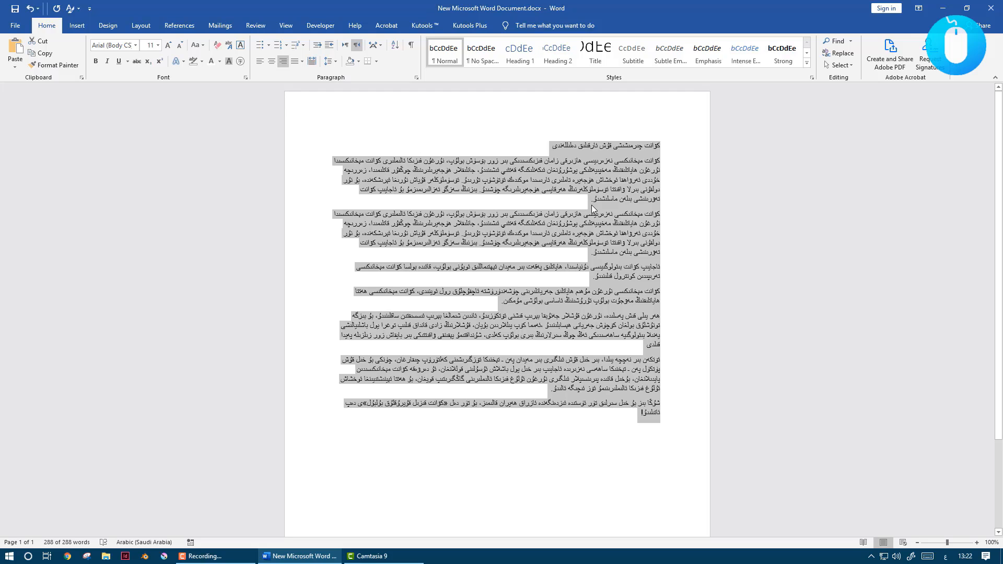
click(493, 181)
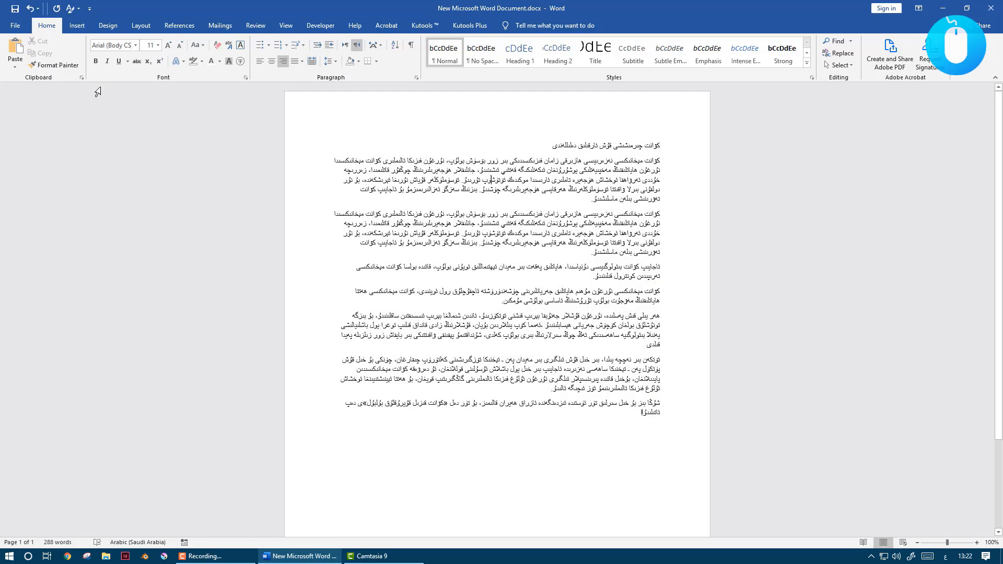
click(563, 267)
drag(631, 418, 666, 150)
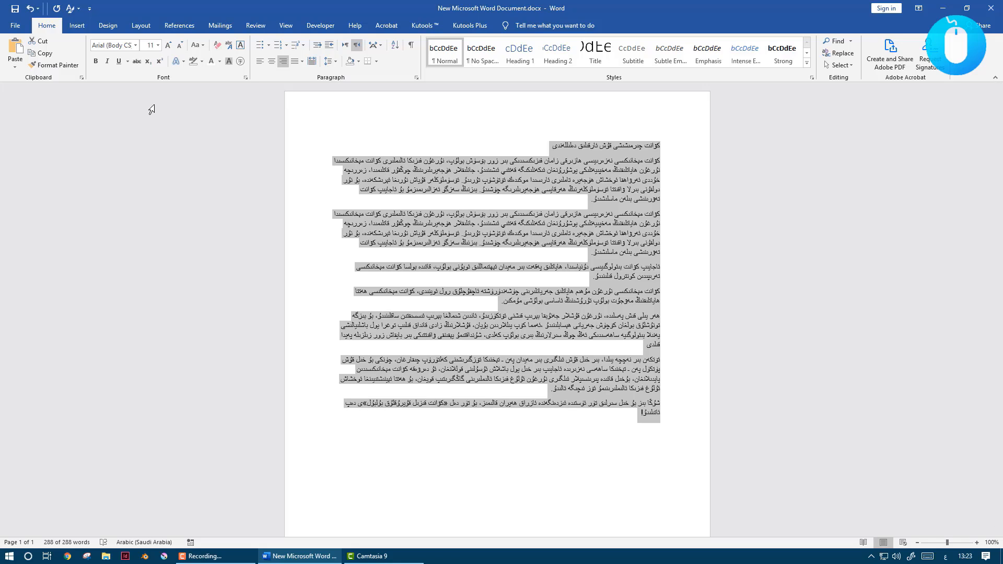
click(382, 303)
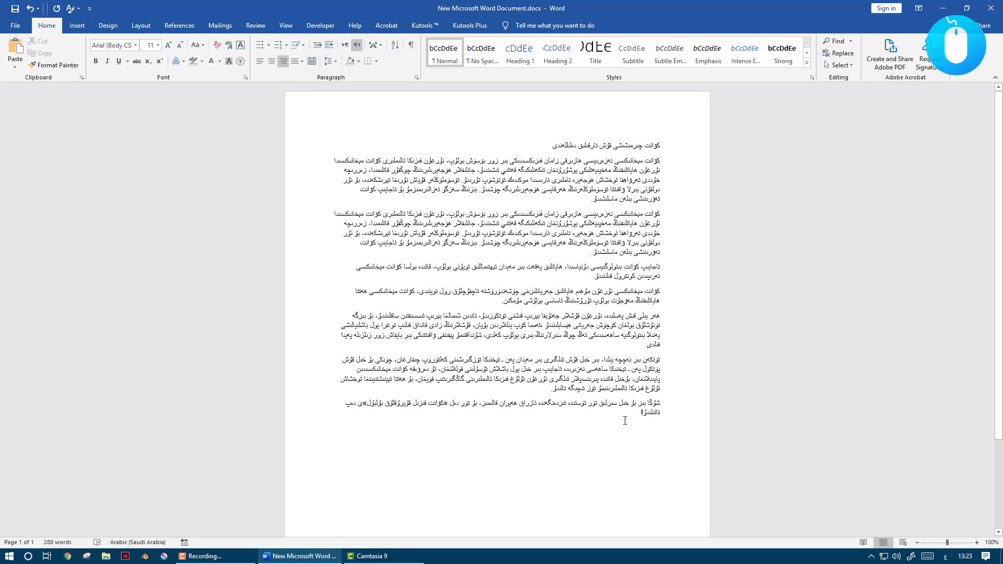
Select the whole document text and set its font to ALKATIP Gezit.
drag(625, 421, 676, 148)
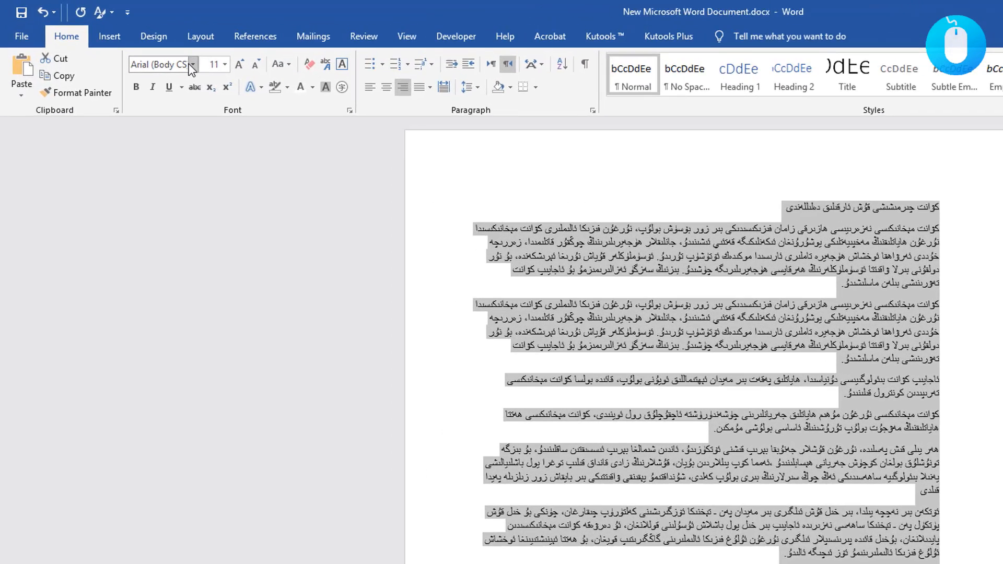
click(138, 46)
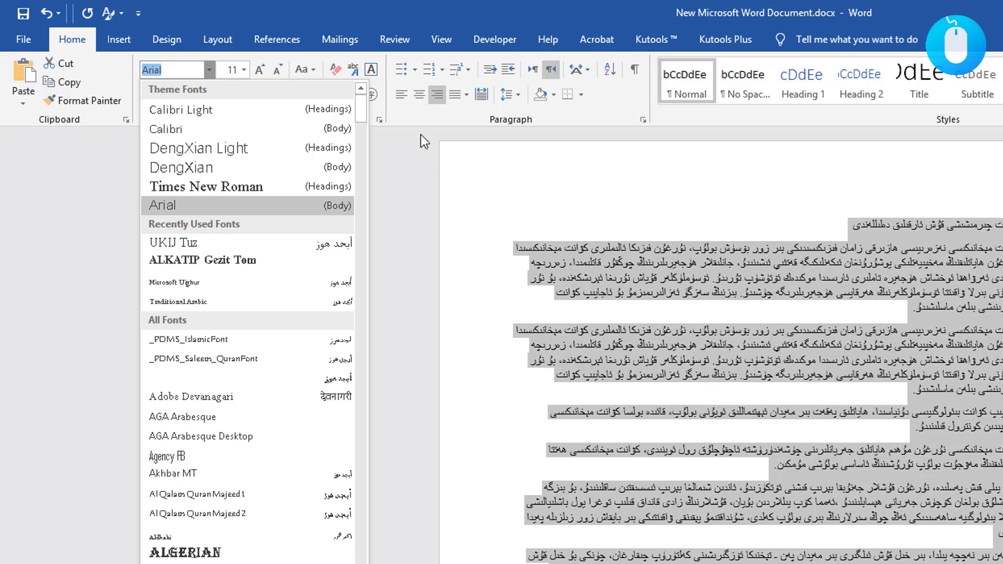
drag(363, 111, 360, 190)
drag(373, 346, 387, 124)
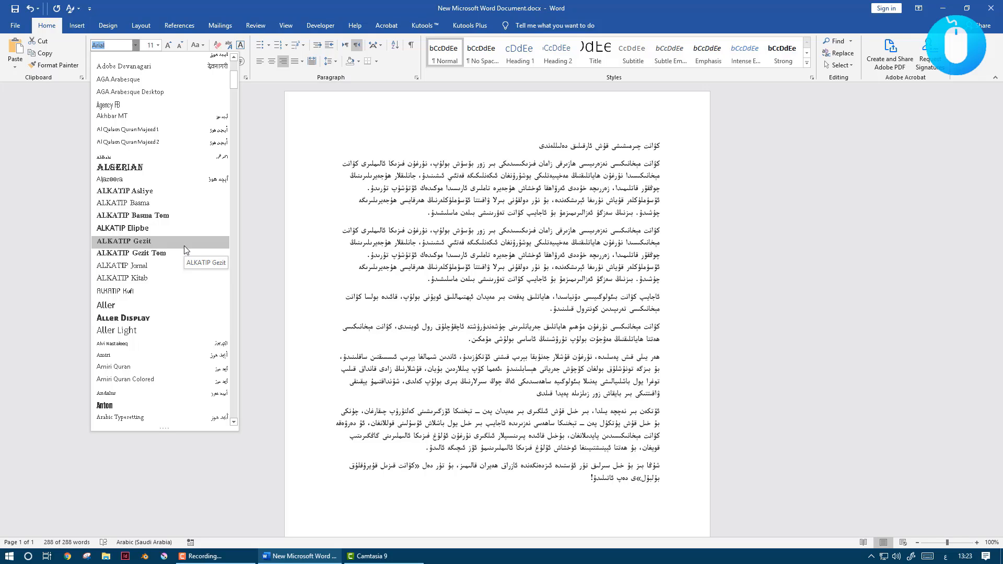
click(184, 246)
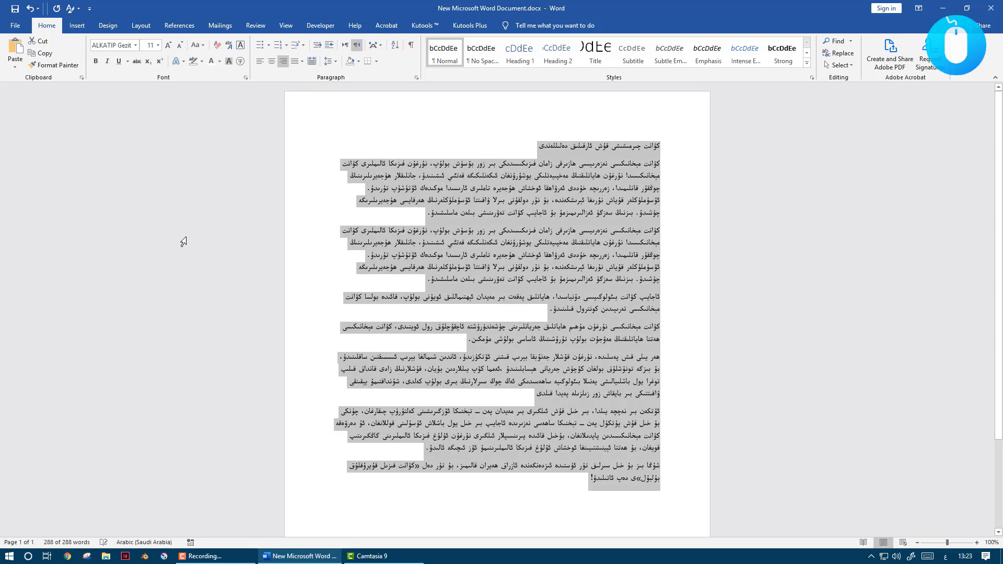
Change the font of the whole document text to UKIJ Tuz.
click(589, 478)
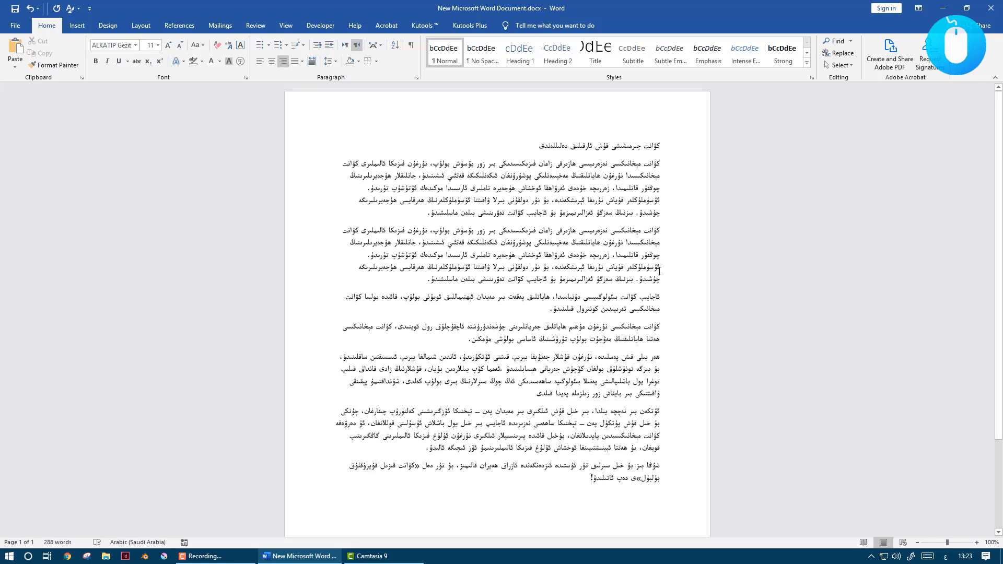
key(ctrl+a)
click(135, 45)
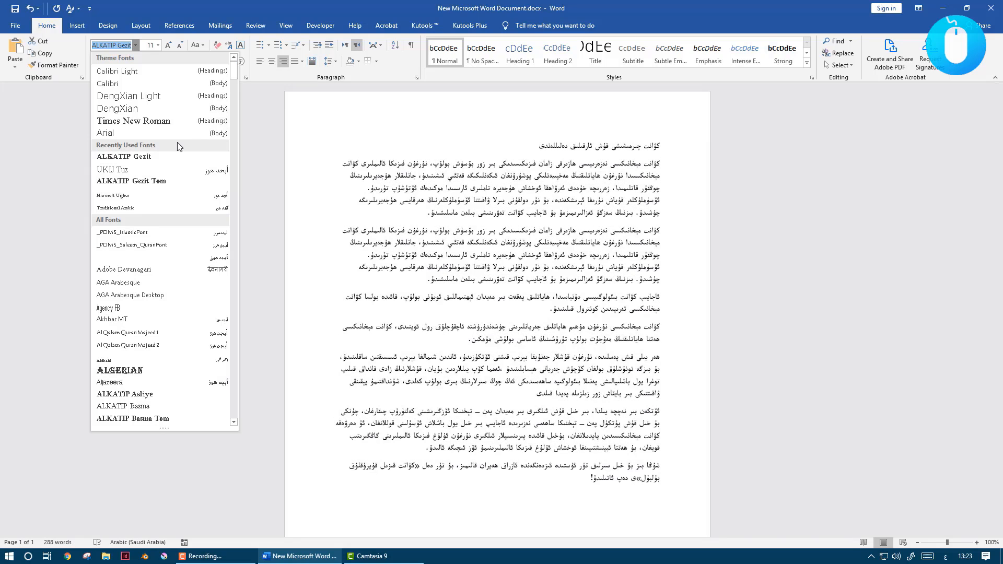
drag(234, 71, 239, 399)
key(ctrl+a)
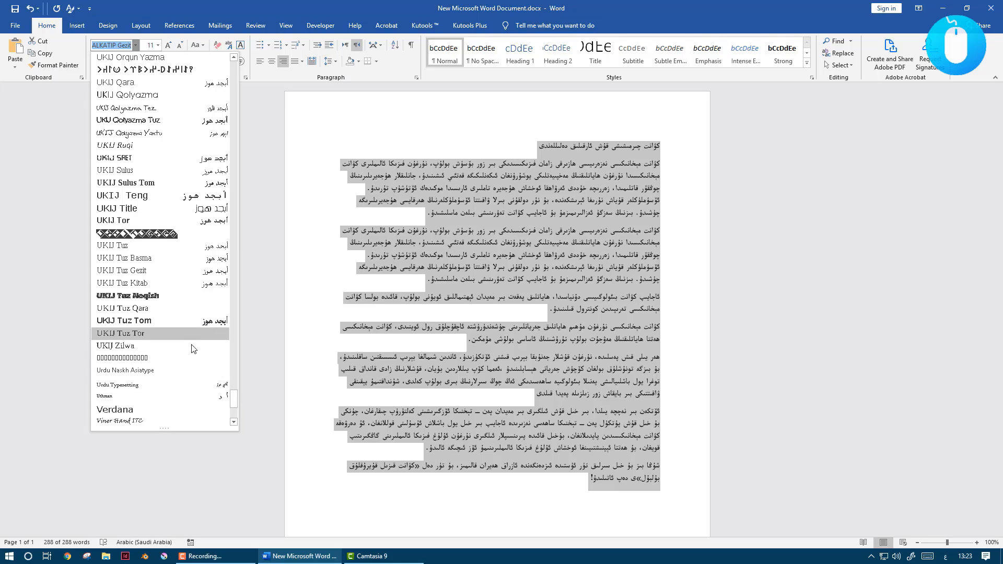
click(162, 247)
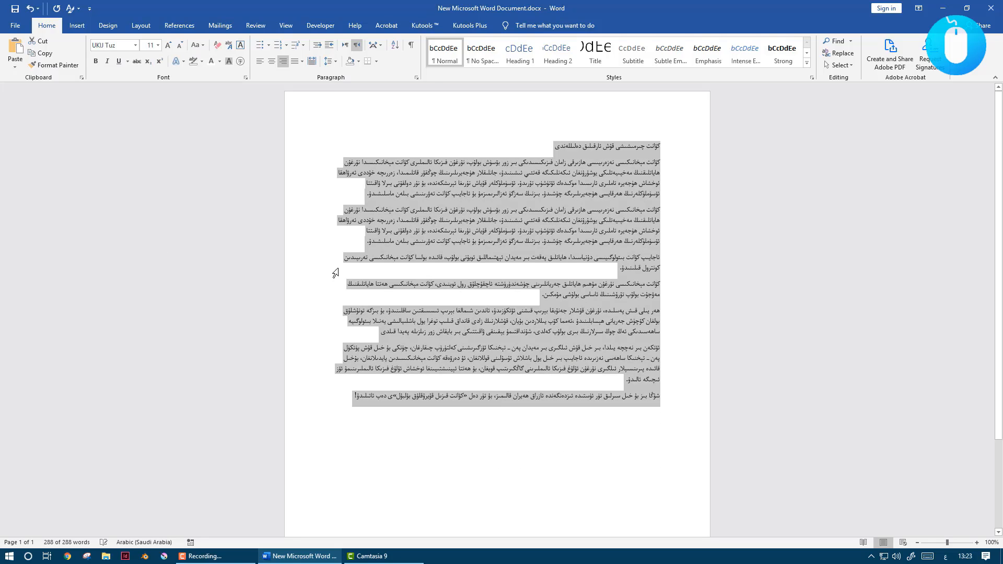
Set the font size of the entire text to 14 and clear the selection.
drag(340, 396, 661, 145)
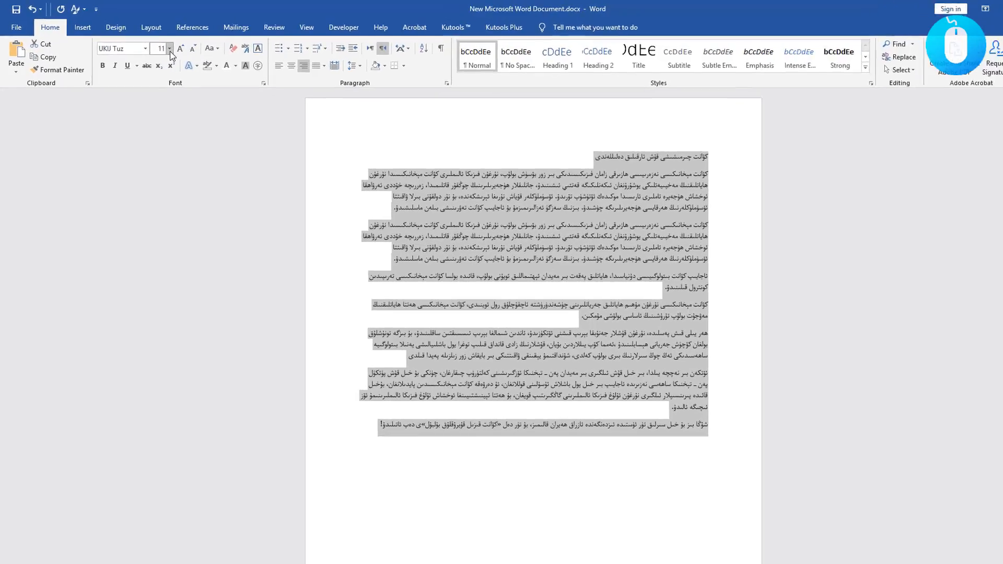
click(170, 51)
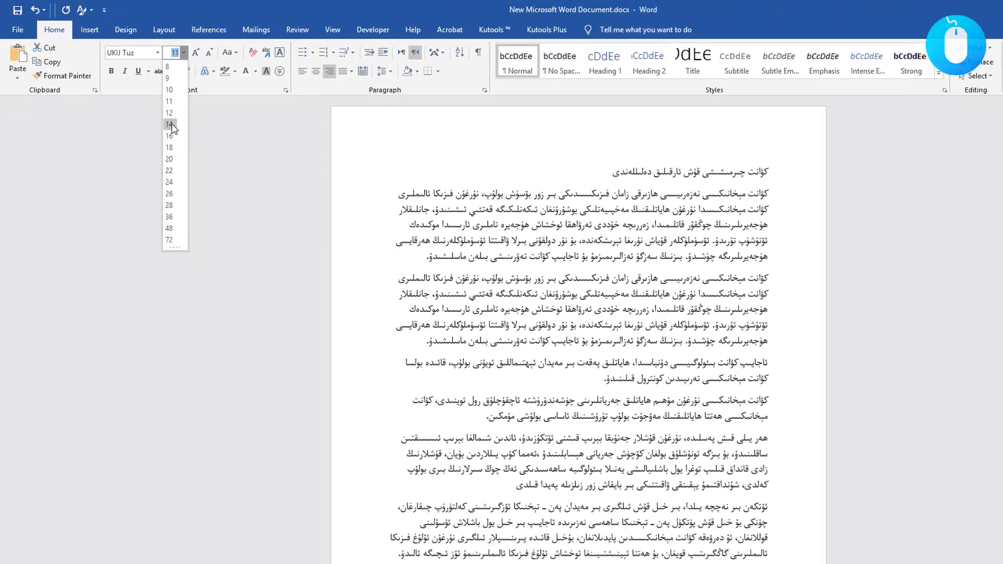
click(172, 127)
click(619, 401)
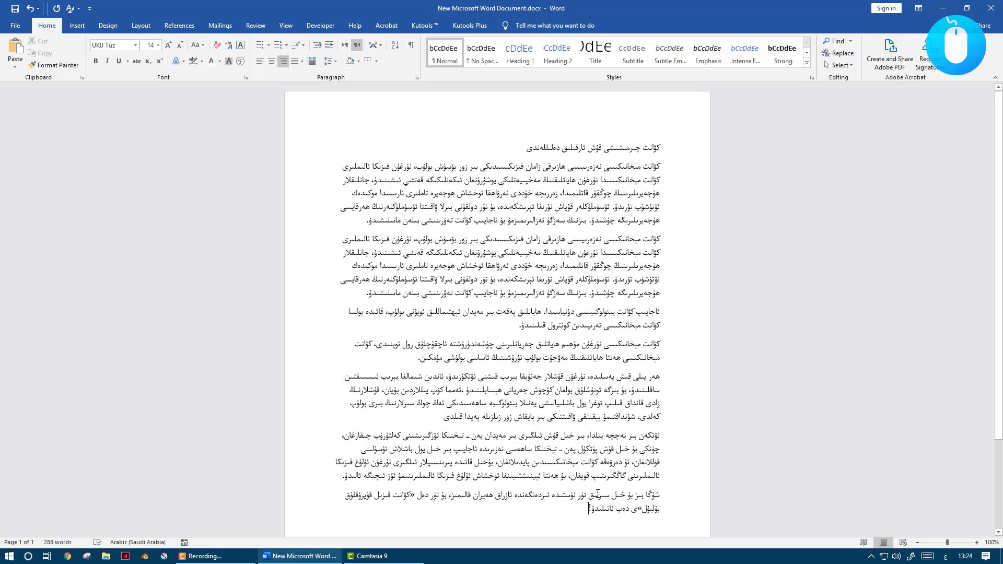
key(ctrl+a)
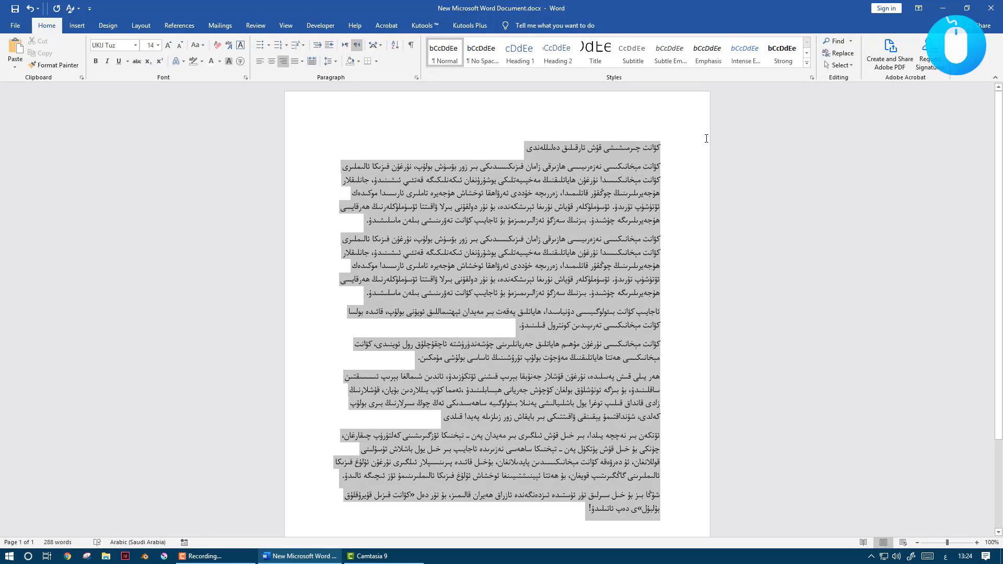
click(424, 202)
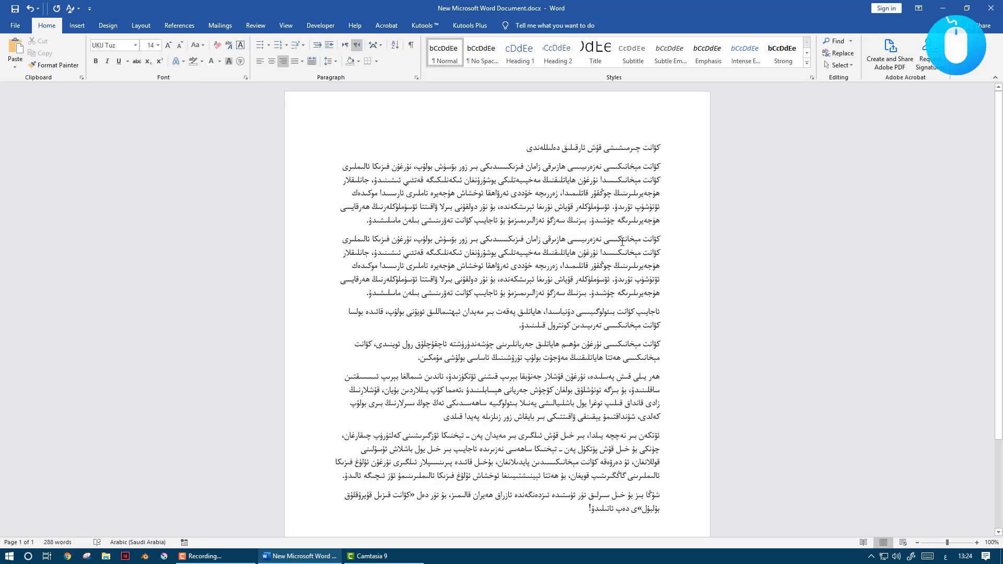
drag(660, 166, 661, 308)
drag(589, 509, 660, 147)
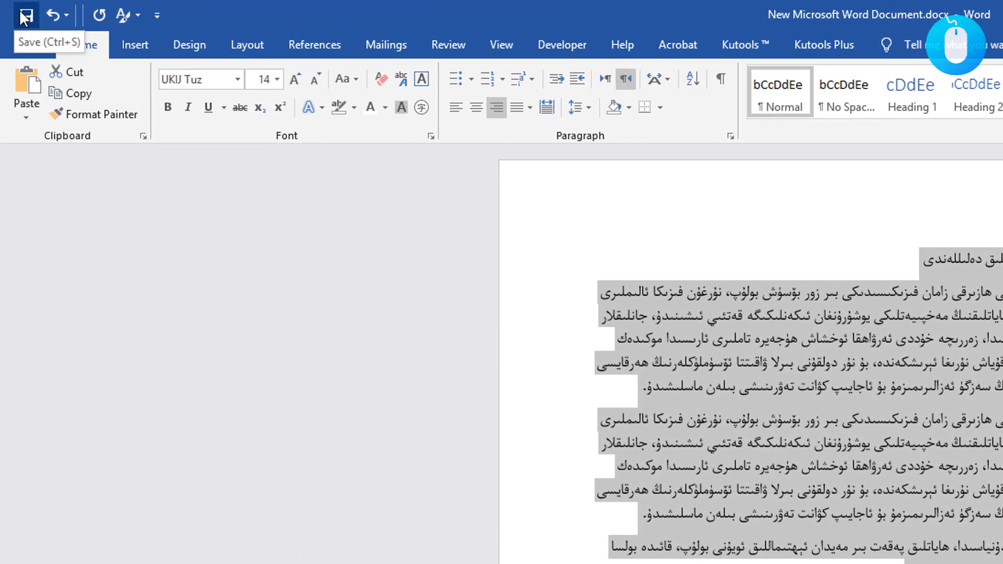
Save the document and clear the text selection.
click(26, 20)
click(895, 511)
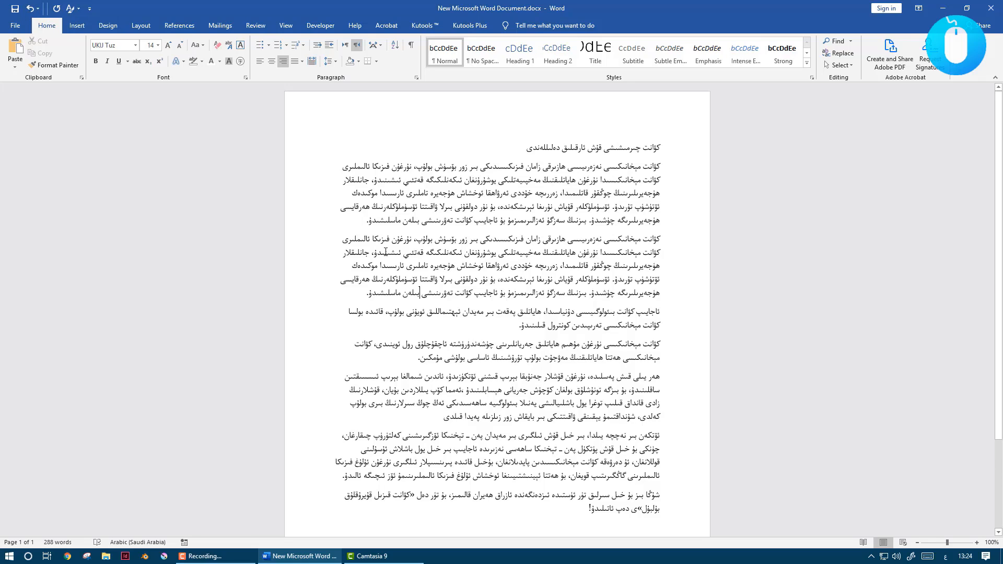
click(28, 9)
Delete the first body paragraph below the title, and undo the deletion.
triple_click(611, 174)
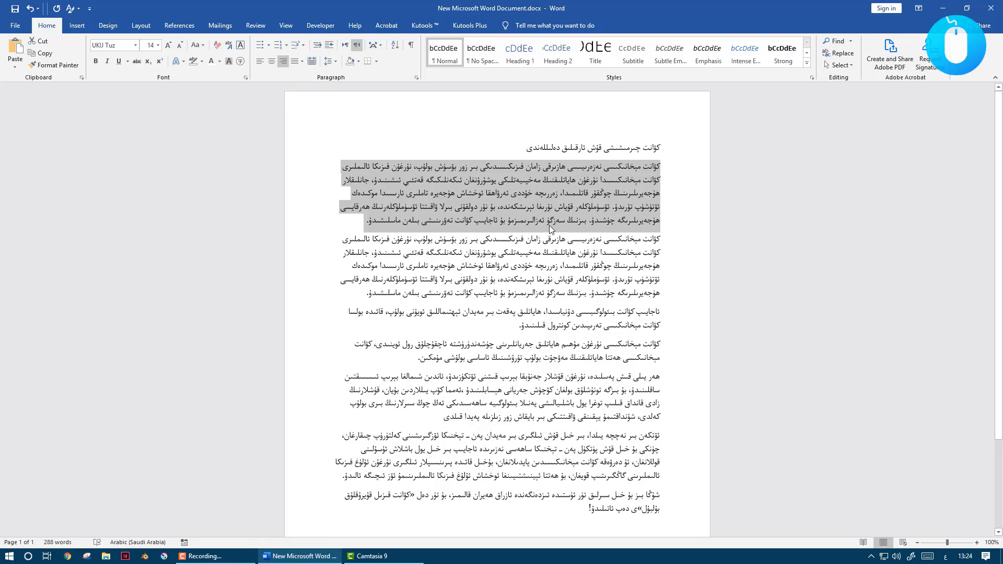
click(488, 219)
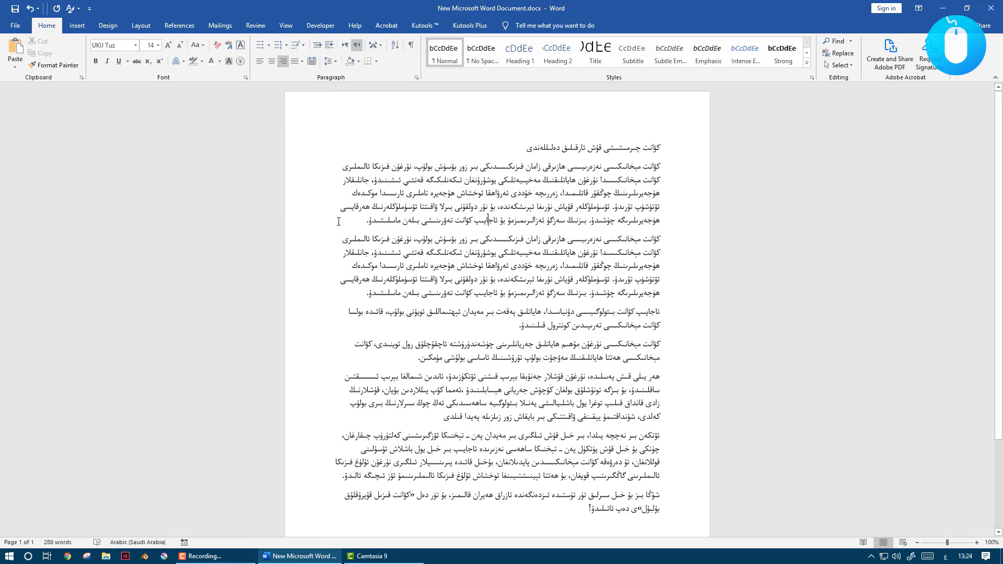
triple_click(647, 180)
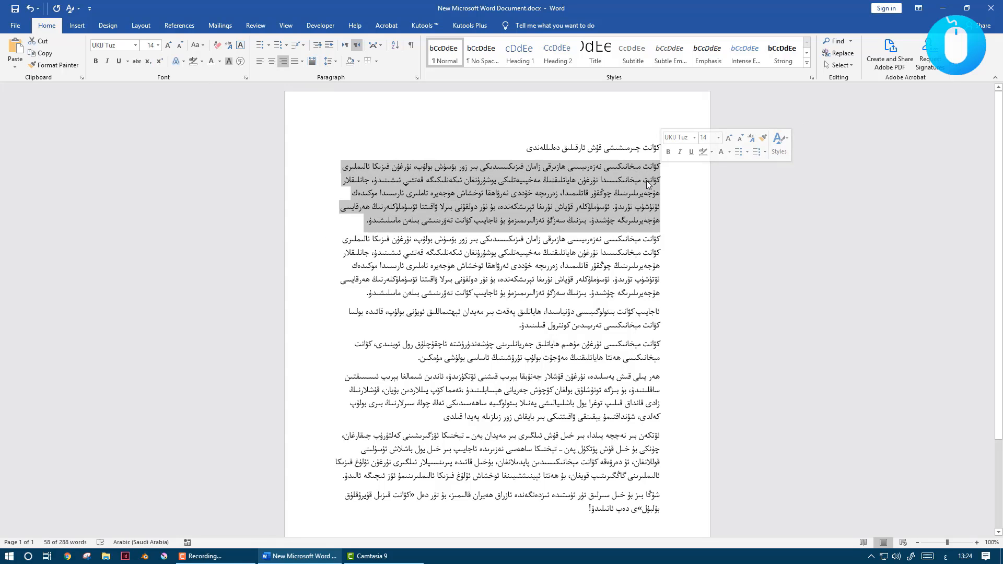
key(Delete)
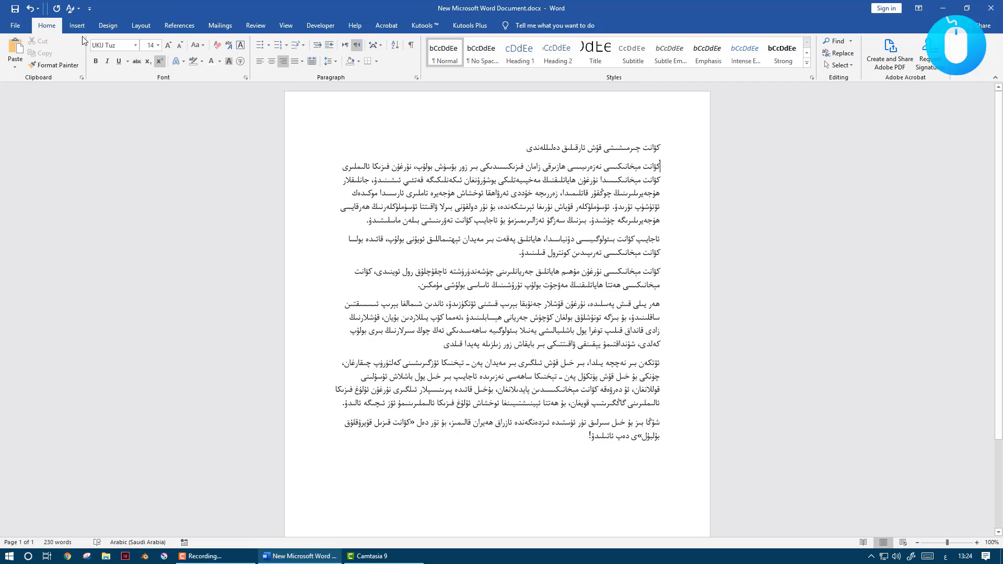
key(ctrl+z)
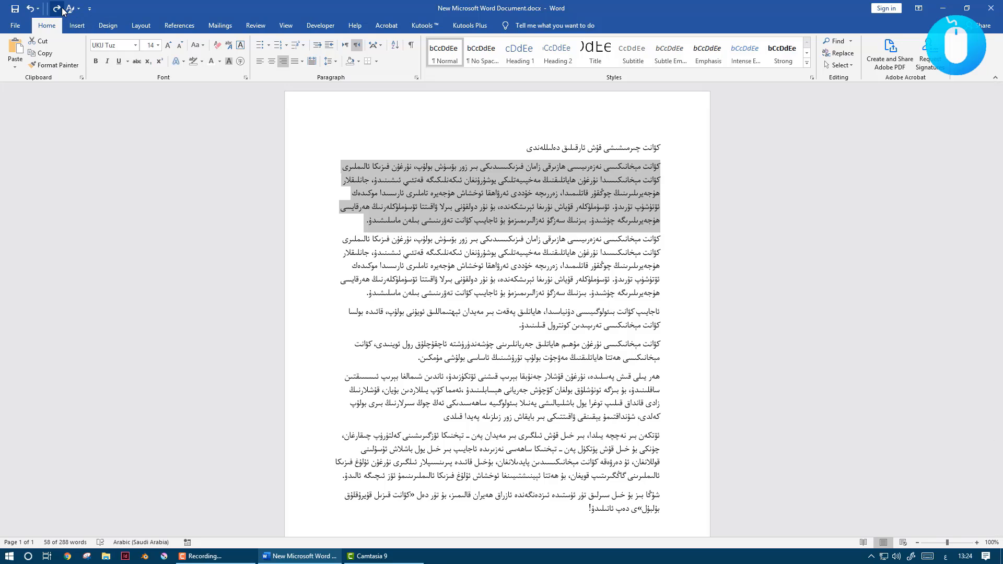
click(31, 9)
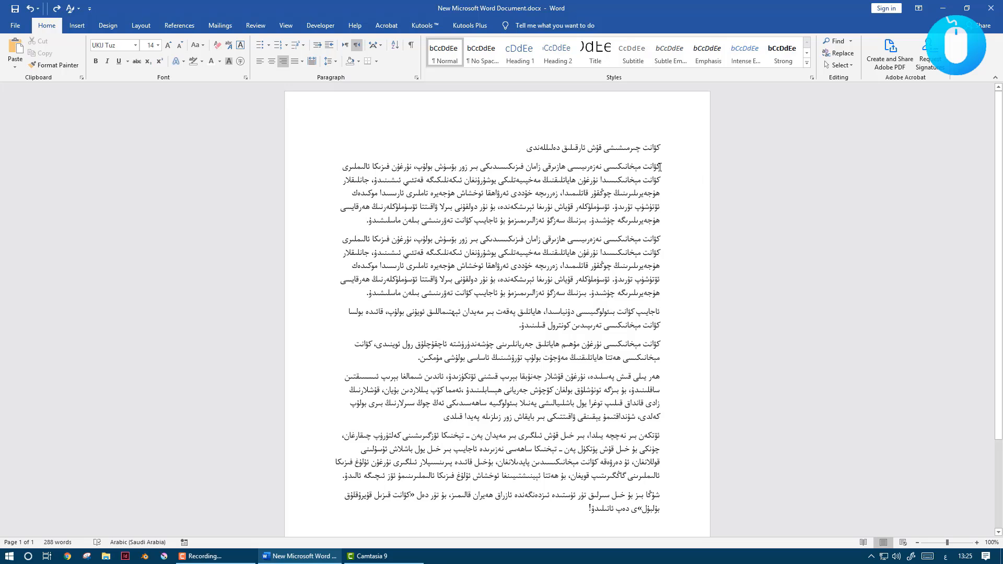
Practise selecting the first body paragraph, the whole text and the paragraph's first line, clearing each selection.
drag(659, 167, 367, 220)
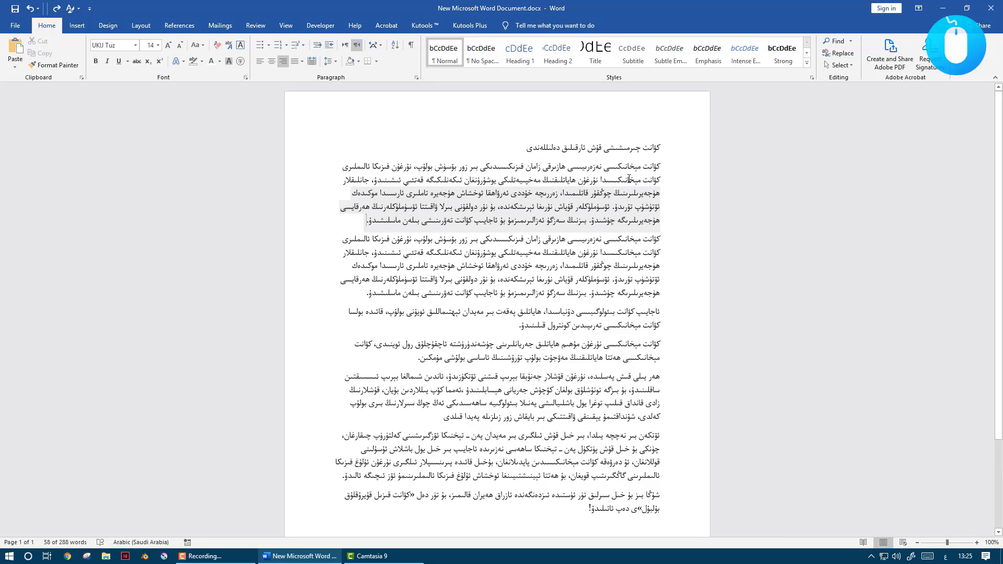
drag(696, 148, 594, 514)
click(511, 435)
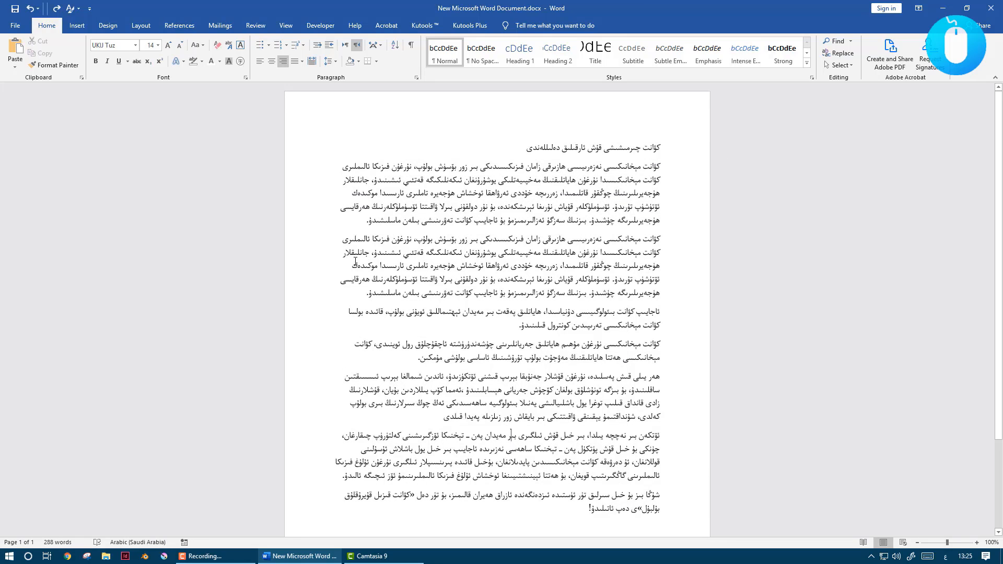
click(362, 220)
click(670, 168)
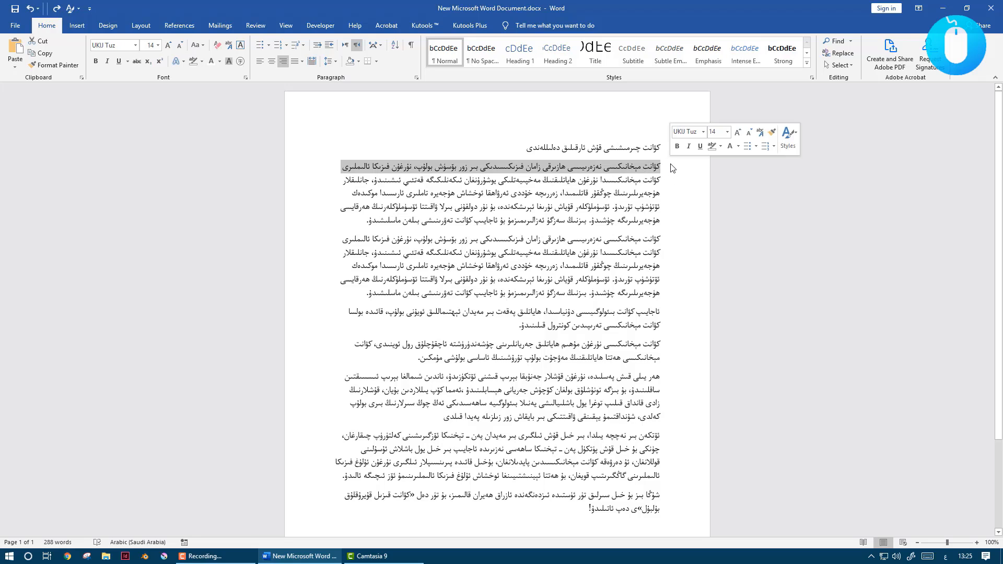
click(660, 165)
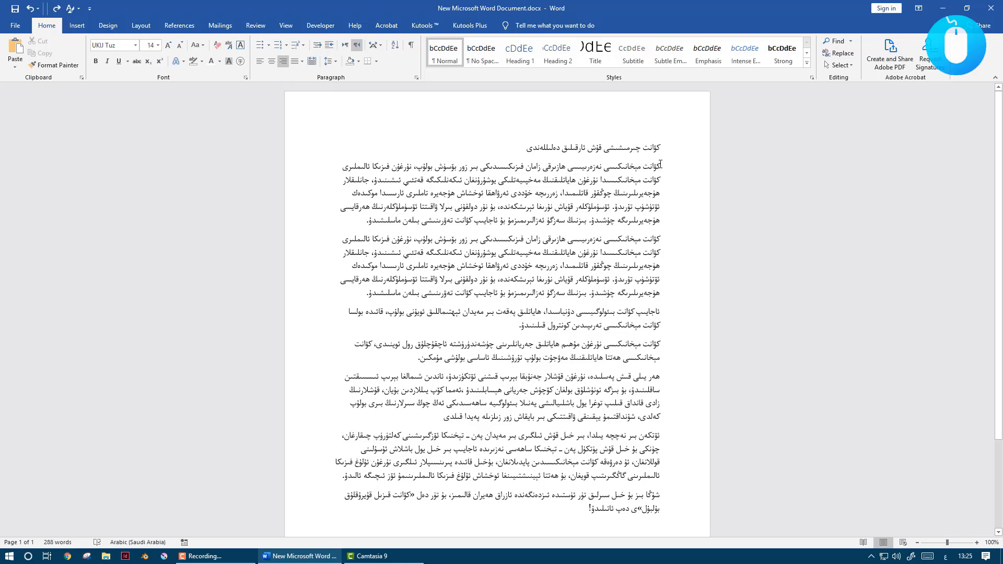
Select the first body paragraph from start to end, reselect it from end to start, and clear the selection.
drag(657, 166, 363, 223)
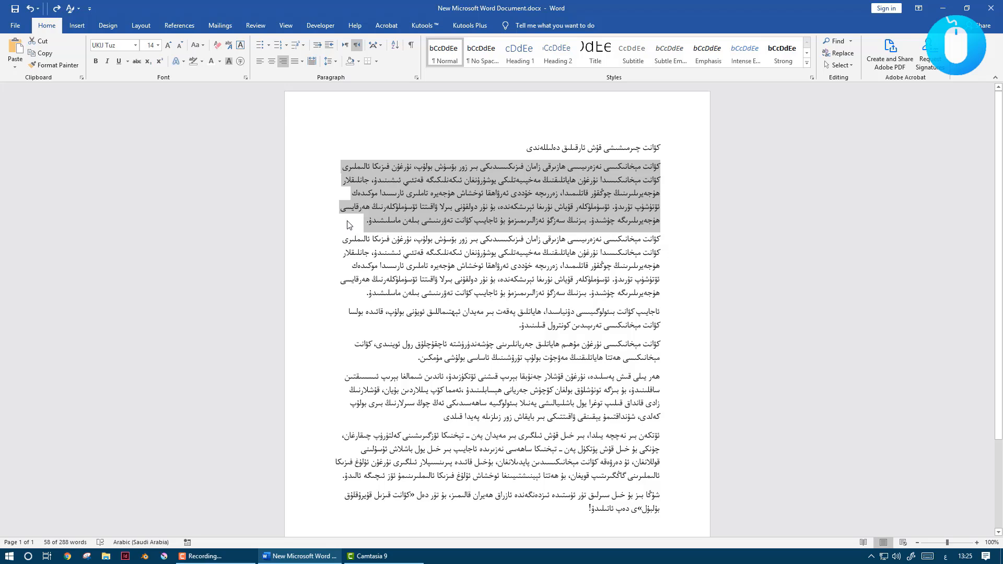
click(367, 220)
drag(367, 220, 663, 169)
drag(300, 232, 653, 167)
click(578, 192)
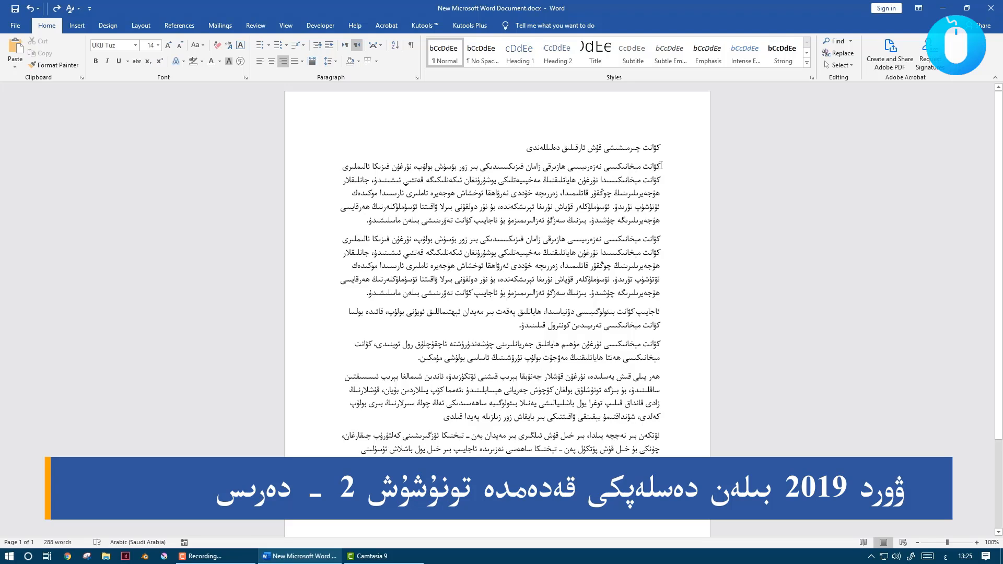
Cut the first body paragraph and paste it as text only below the document's last paragraph.
triple_click(660, 165)
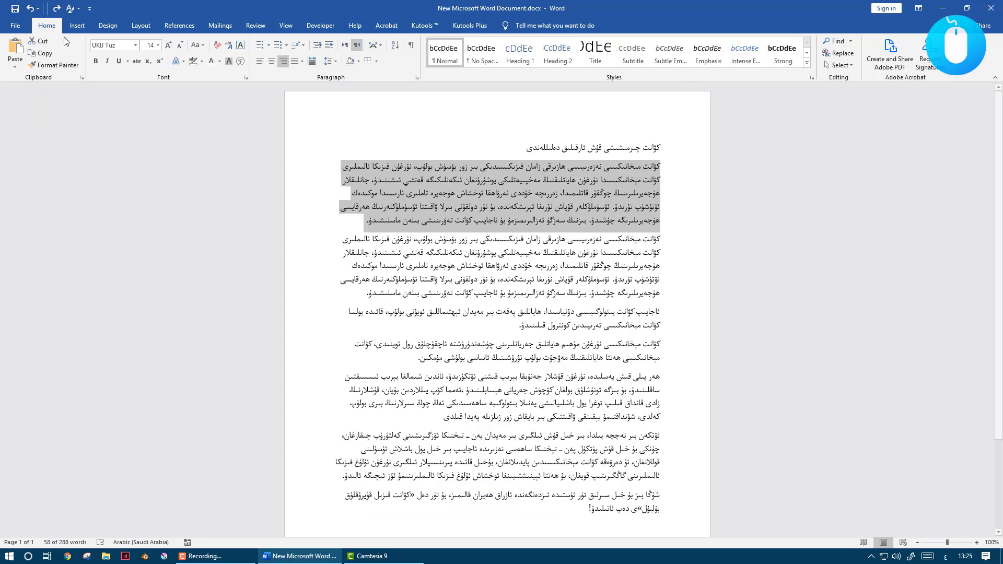
click(37, 41)
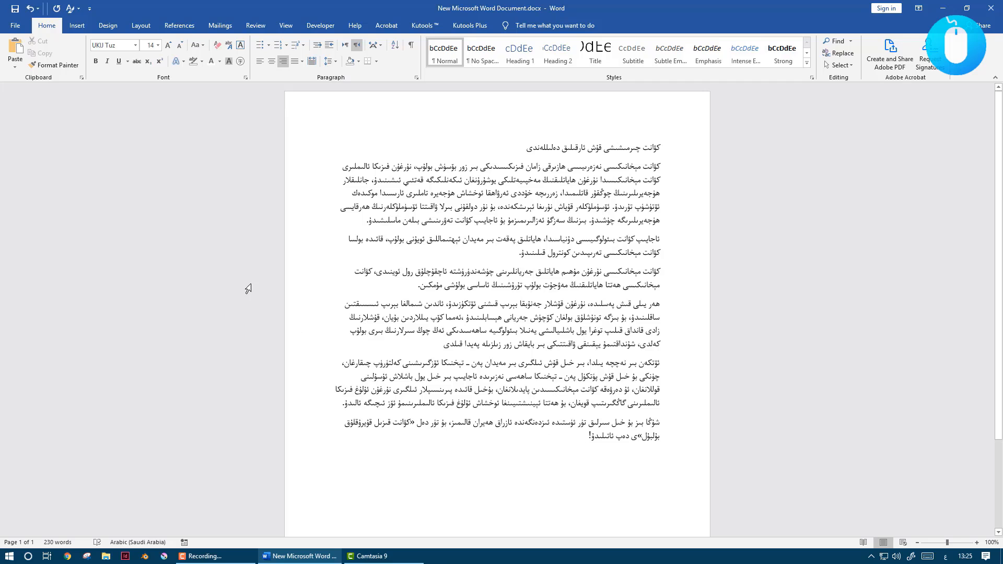
click(15, 68)
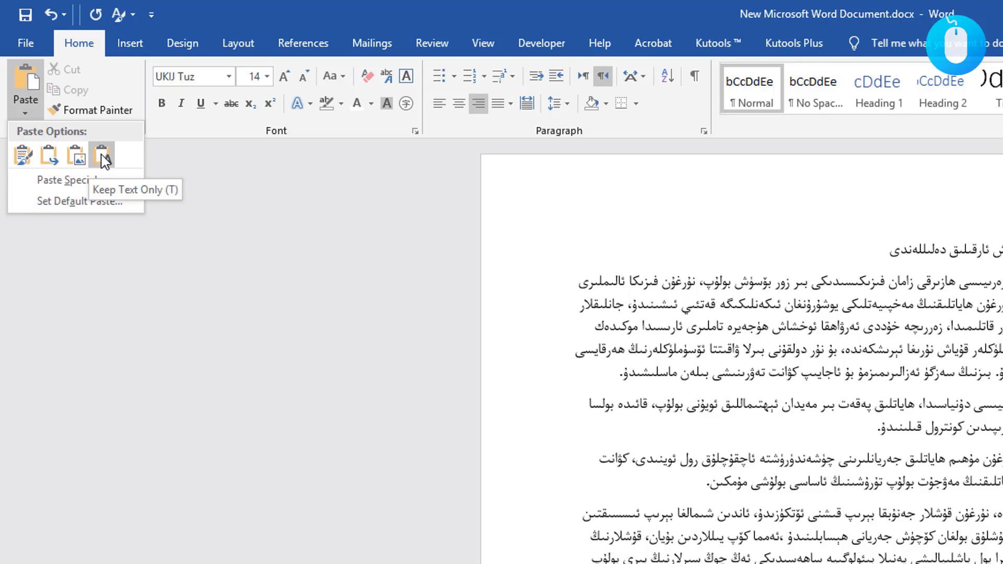
click(102, 157)
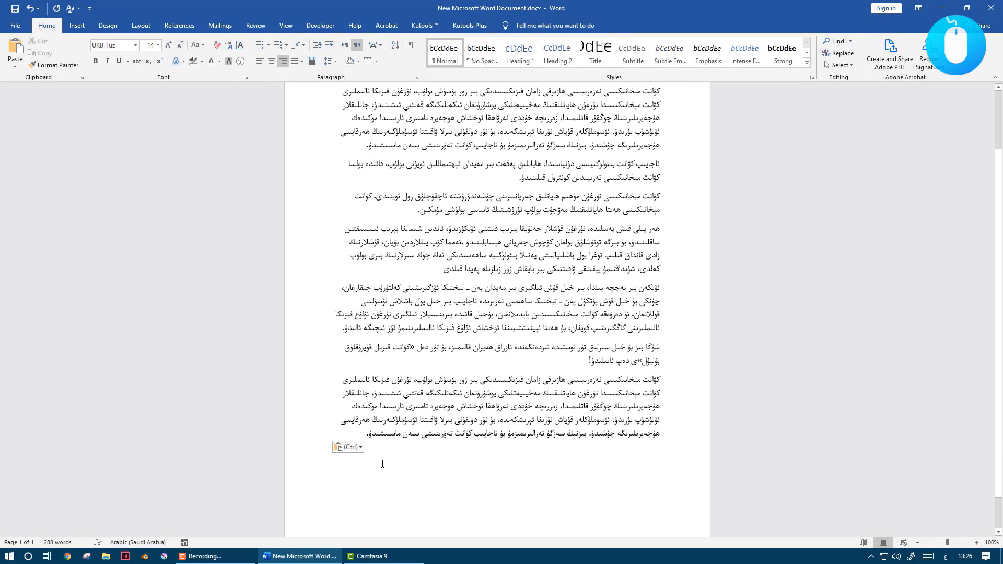
scroll(470, 315, down, 1)
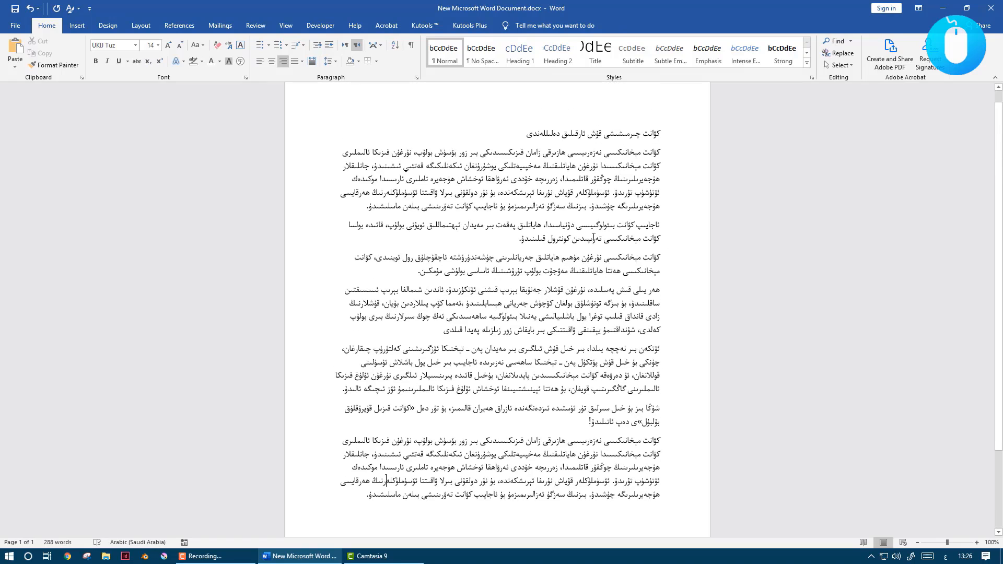
drag(363, 422, 493, 365)
click(496, 365)
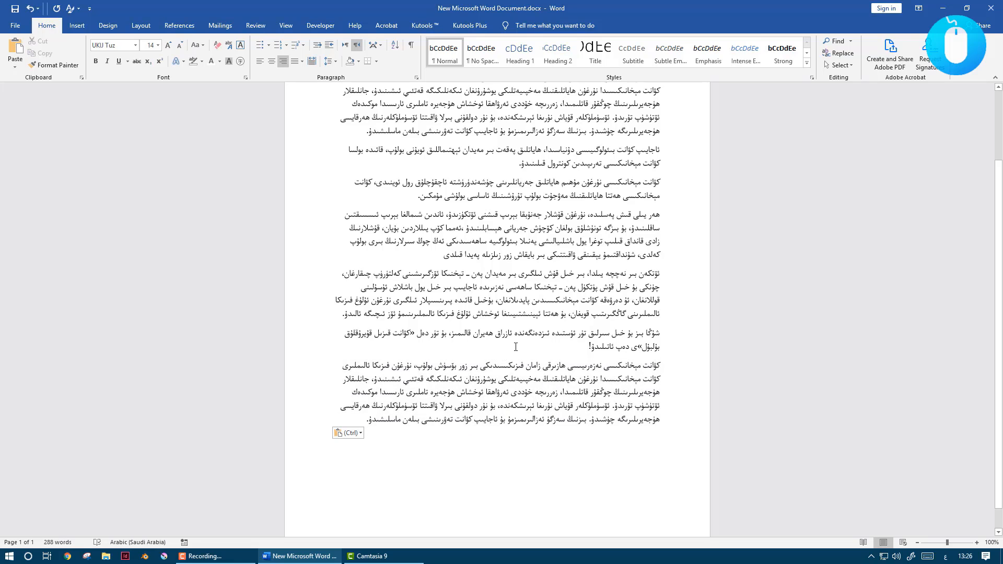
Undo the paste at the document's end and the cut of the first body paragraph.
key(ctrl+z)
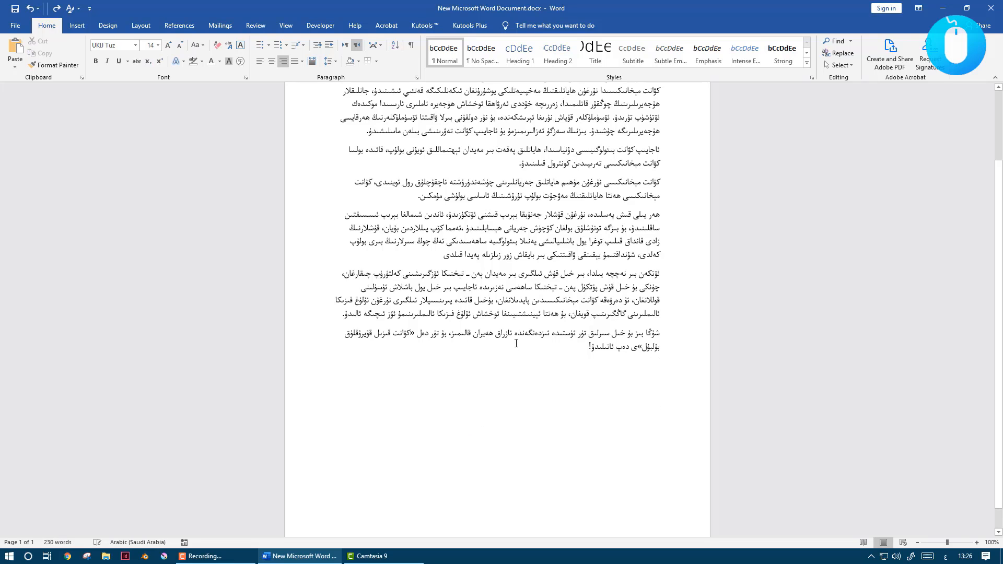
scroll(516, 343, up, 3)
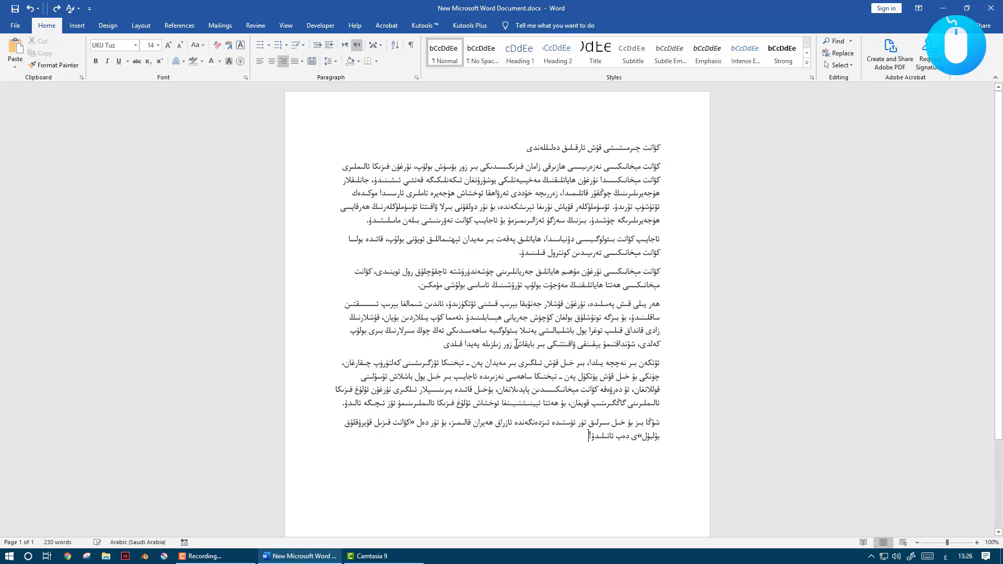
key(ctrl+z)
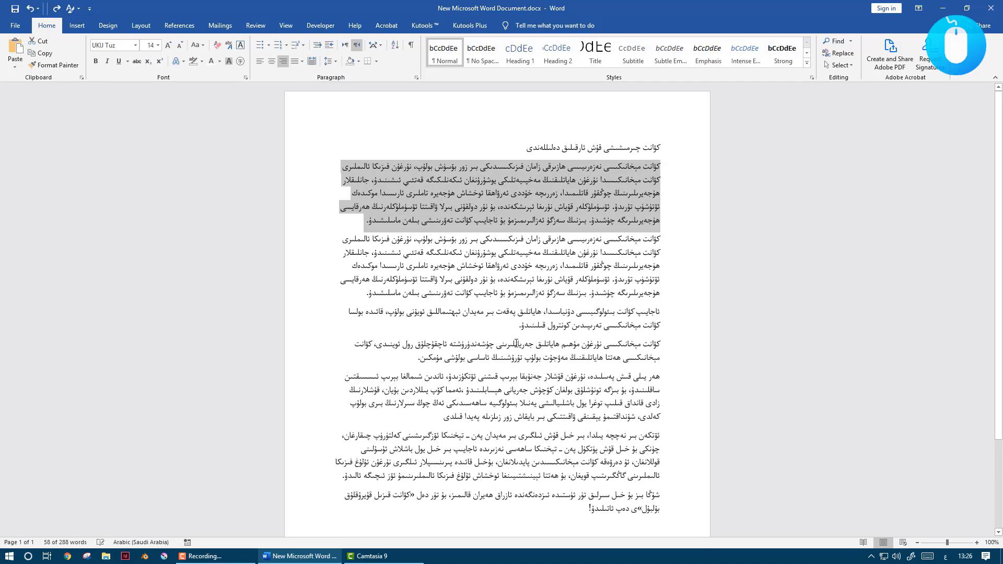
Copy the first body paragraph below the title.
click(417, 205)
drag(365, 220, 660, 166)
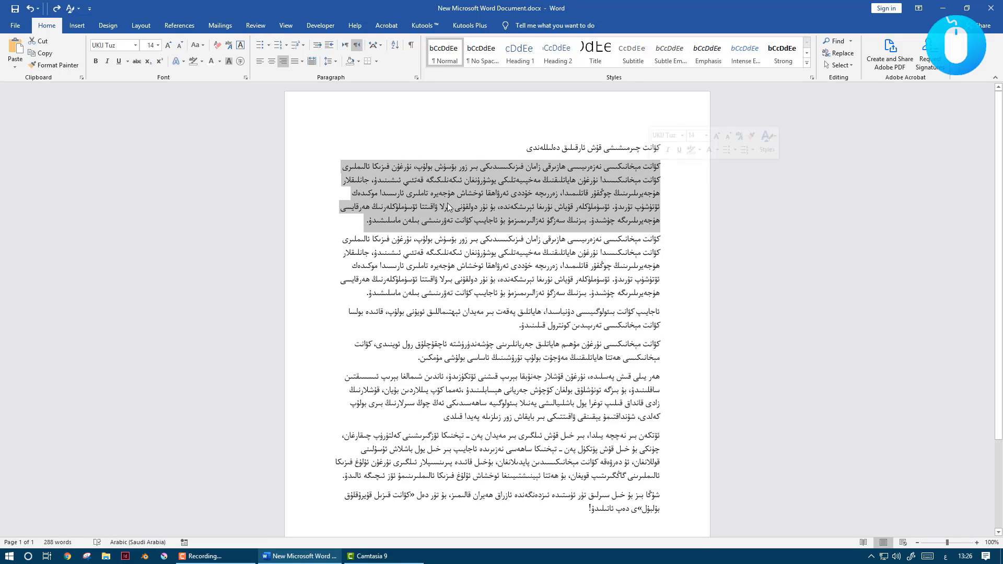
click(41, 55)
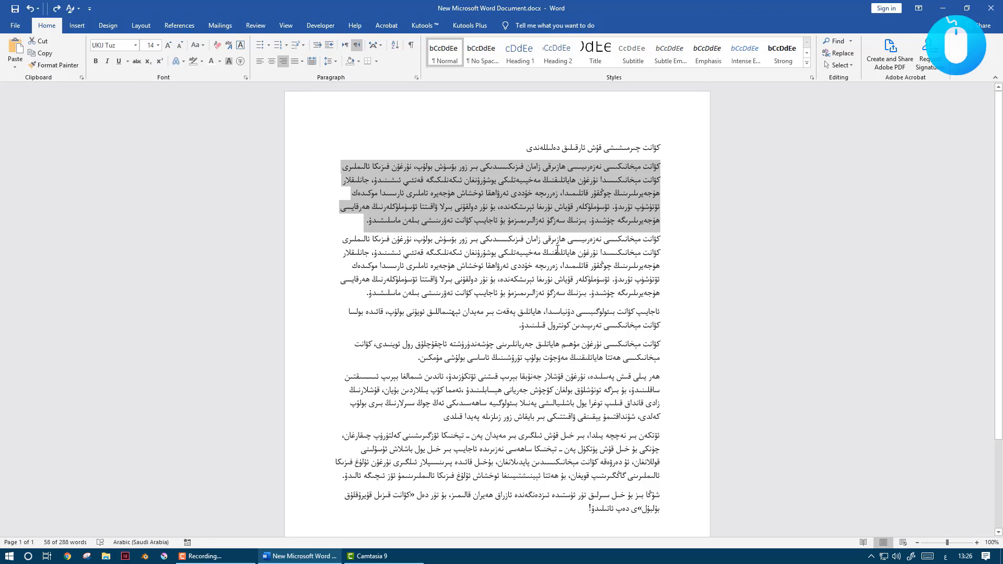
Paste the copied paragraph as text only on the line below the last paragraph, and undo the paste.
scroll(557, 250, down, 3)
click(650, 415)
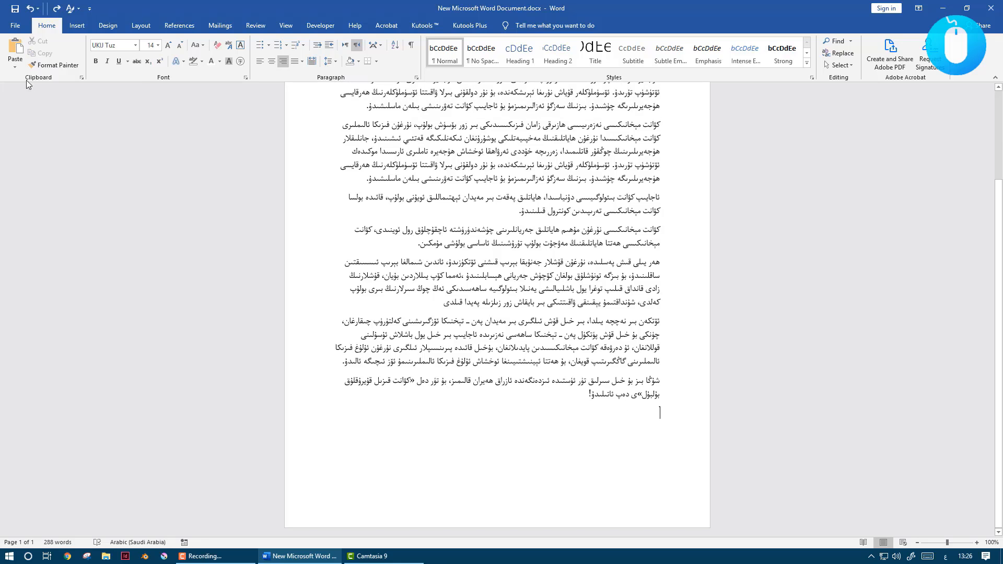
click(15, 63)
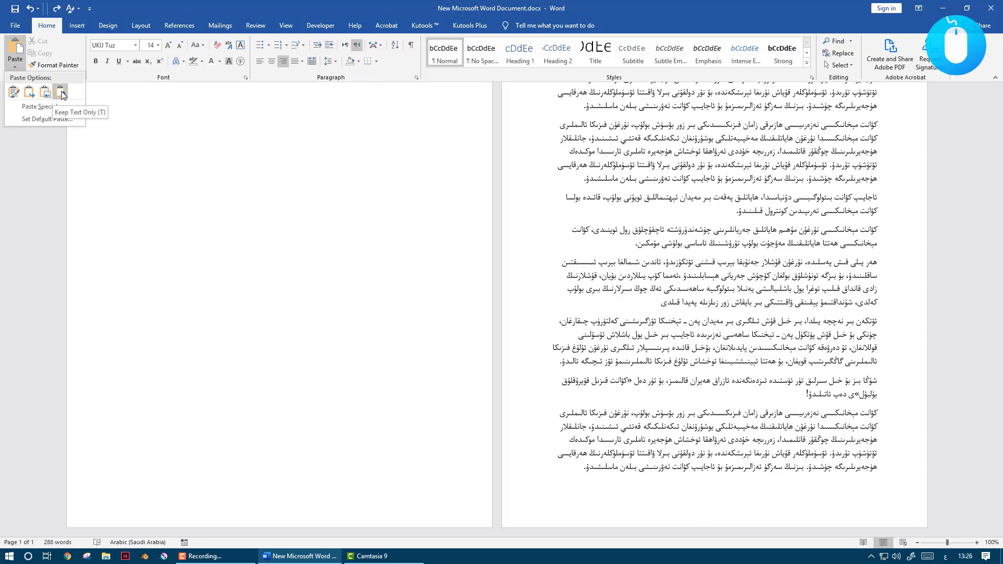
click(61, 92)
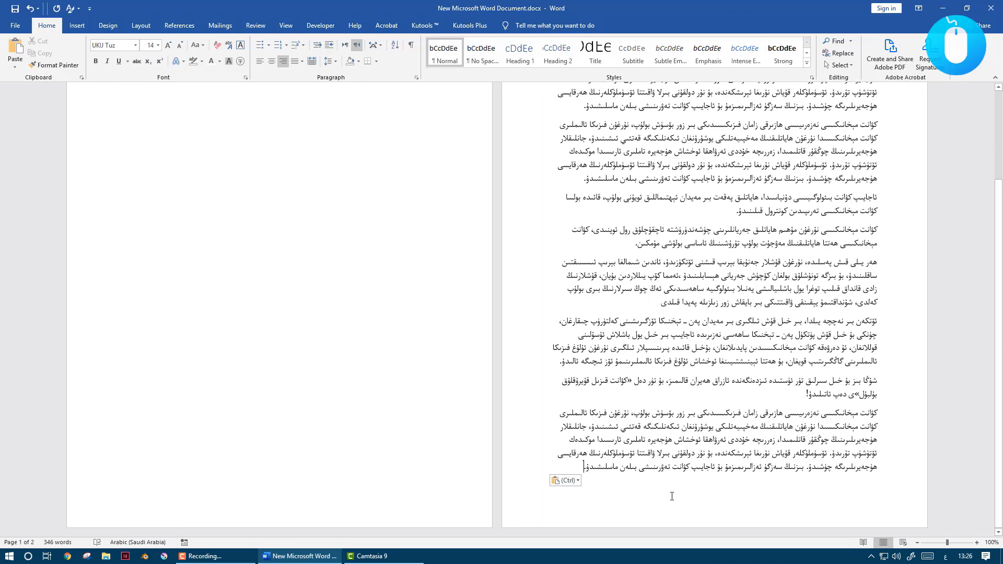
key(ctrl+z)
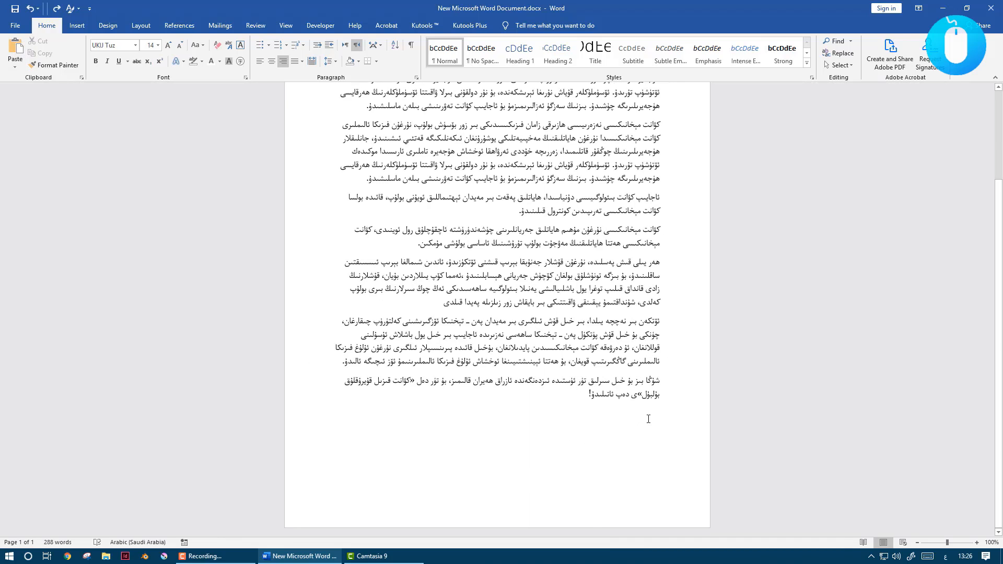
right_click(648, 416)
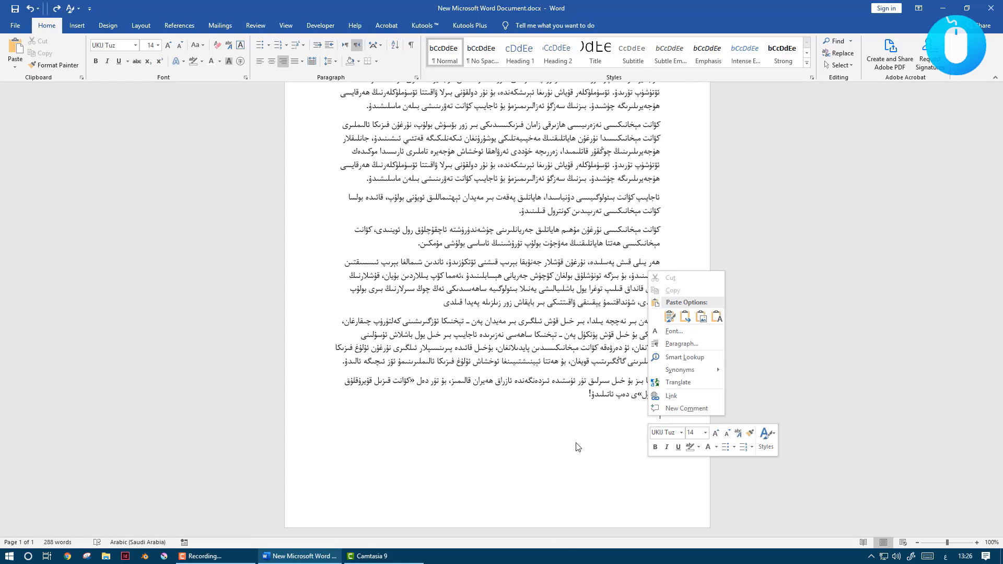
click(576, 444)
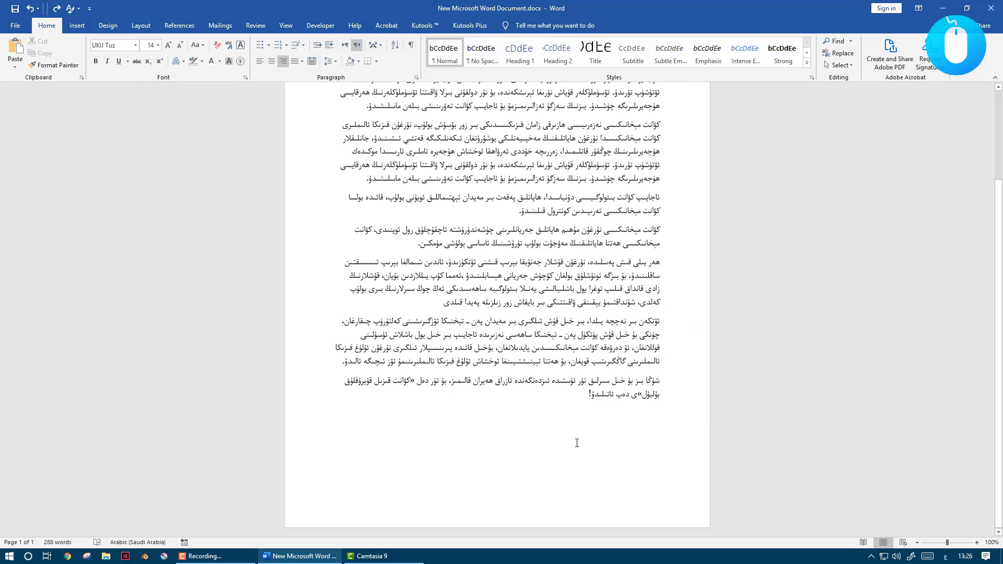
Paste the copied paragraph with the default paste below the last paragraph and compare it with the original.
key(ctrl+v)
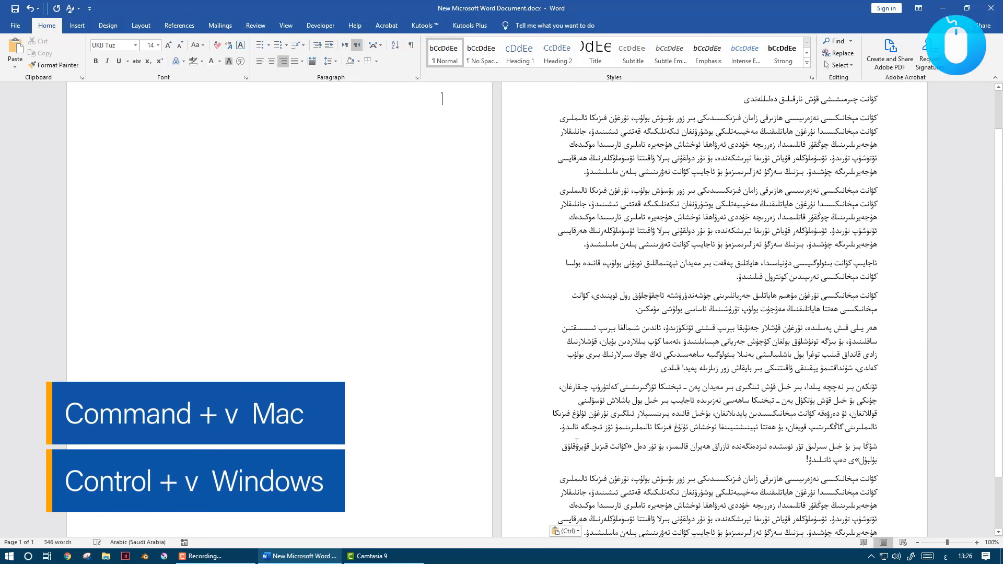
scroll(574, 434, up, 1)
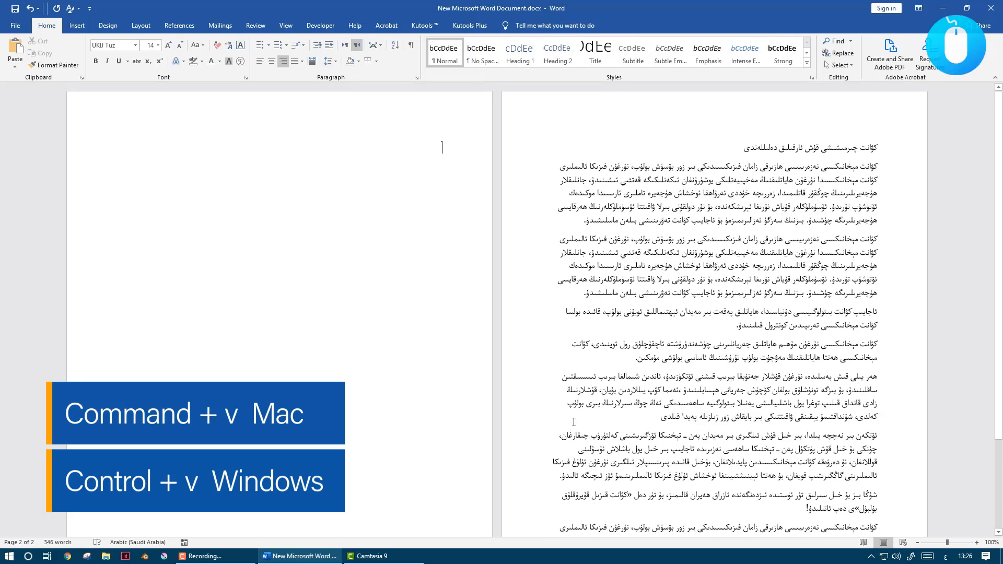
scroll(573, 422, down, 2)
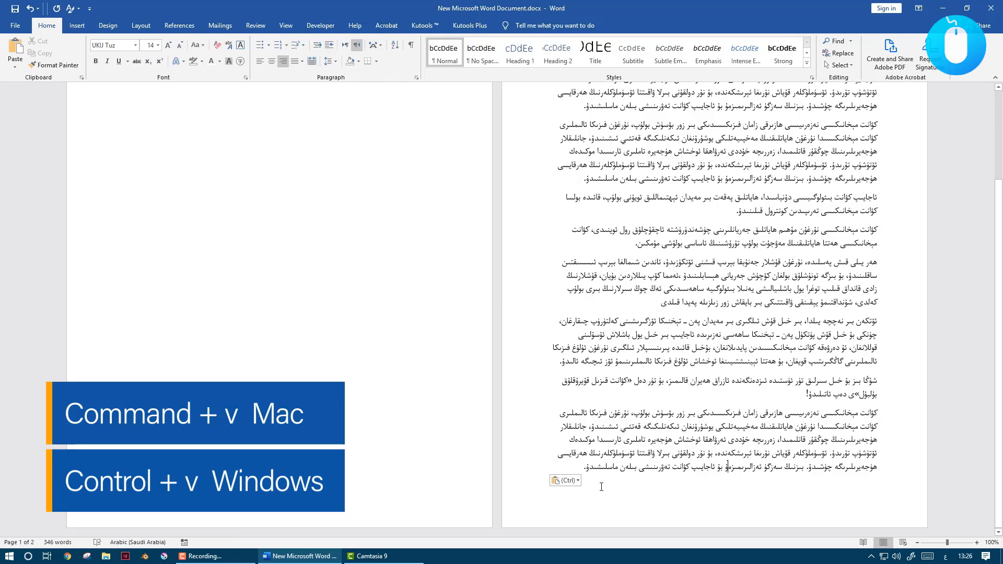
scroll(501, 307, up, 2)
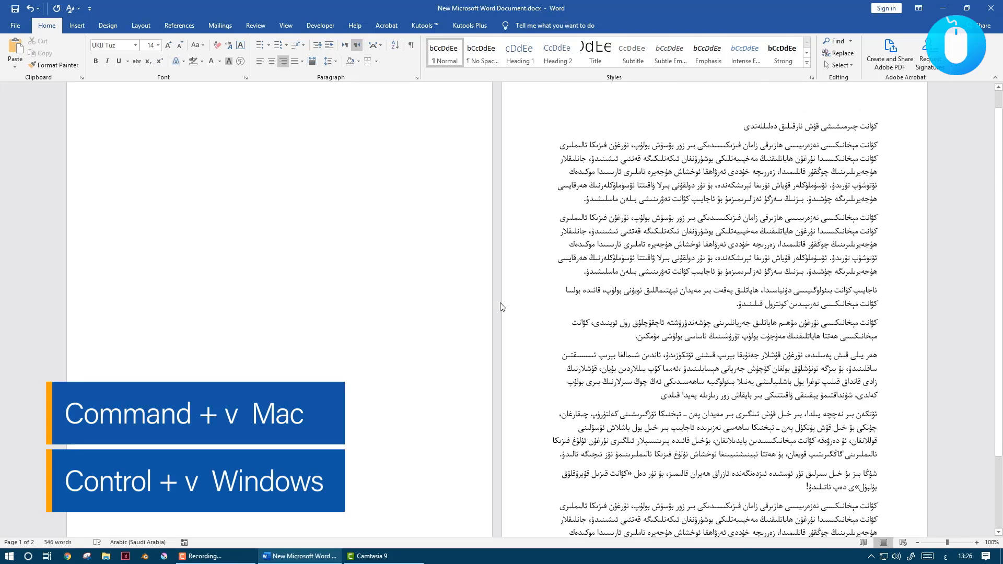
scroll(500, 306, down, 2)
Delete the pasted paragraph at the document's end, undo the deletion, and delete it again.
drag(580, 469, 888, 415)
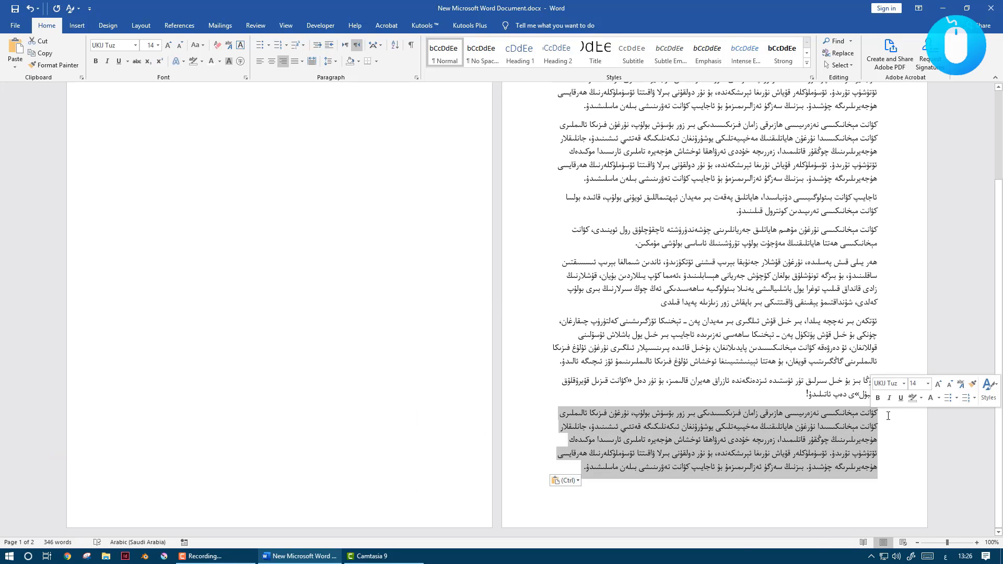
key(Delete)
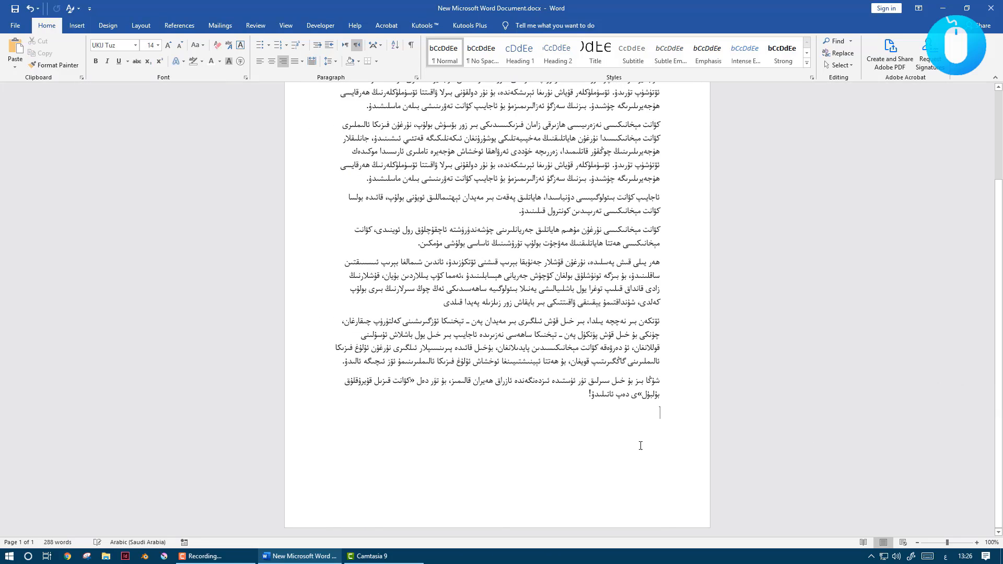
key(alt+shift)
key(ctrl+z)
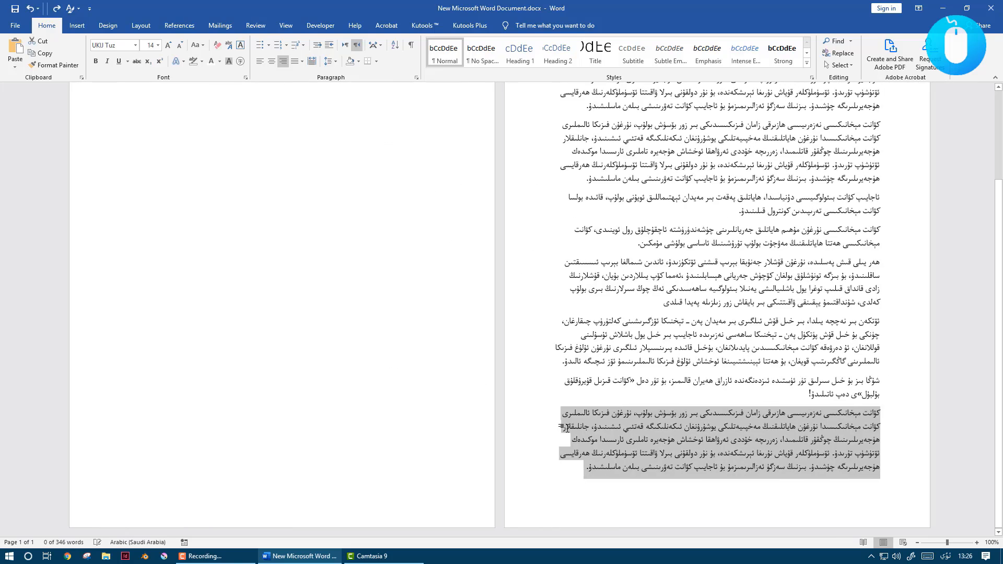
key(Delete)
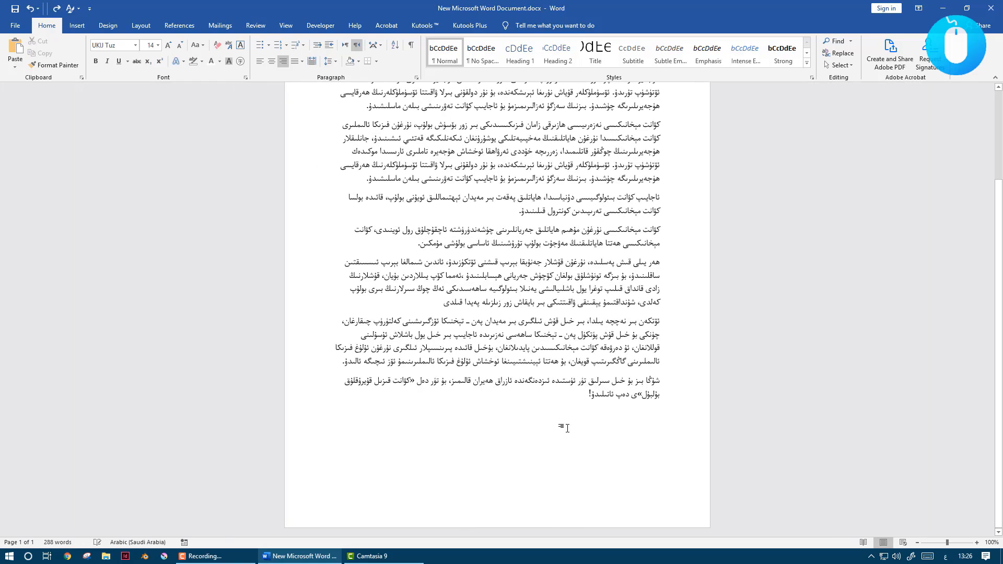
Select the entire text, clear the selection, and select only the first body paragraph.
scroll(568, 429, up, 3)
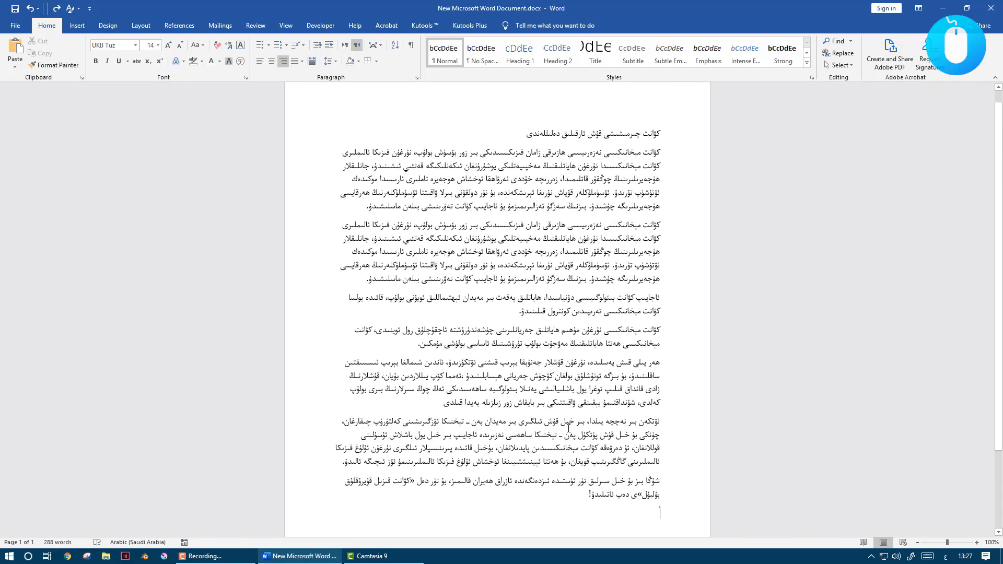
drag(573, 501, 638, 139)
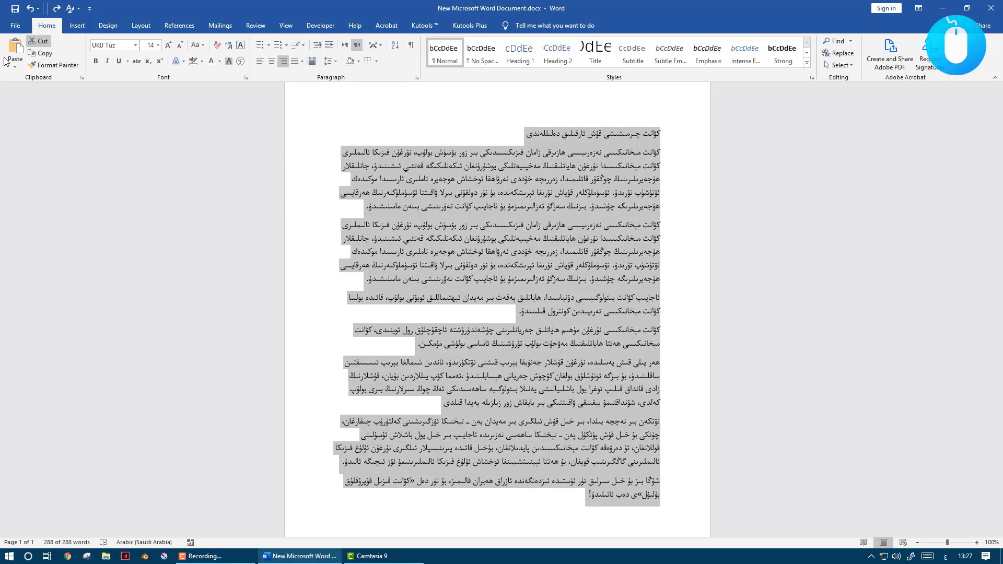
click(381, 174)
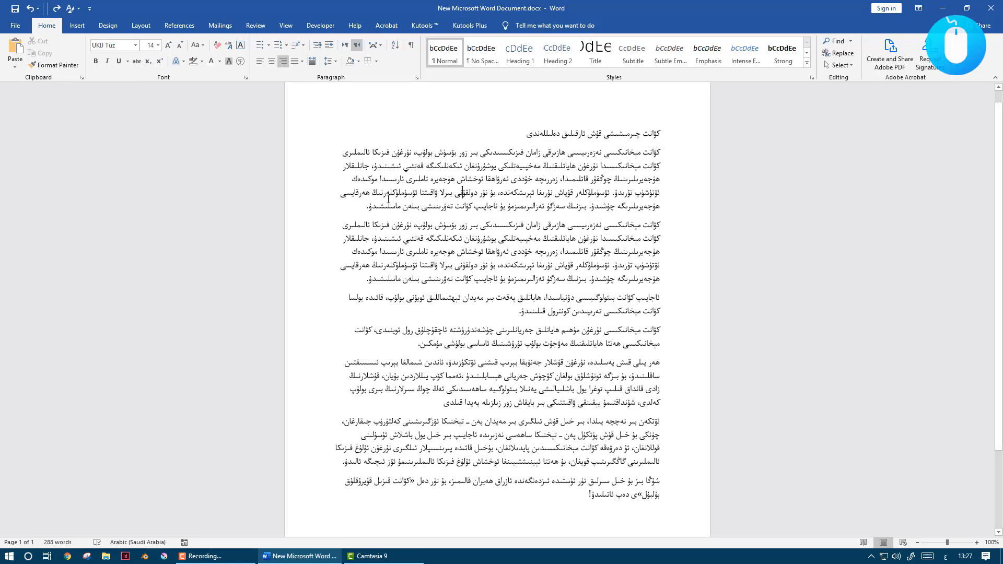
drag(365, 206, 647, 157)
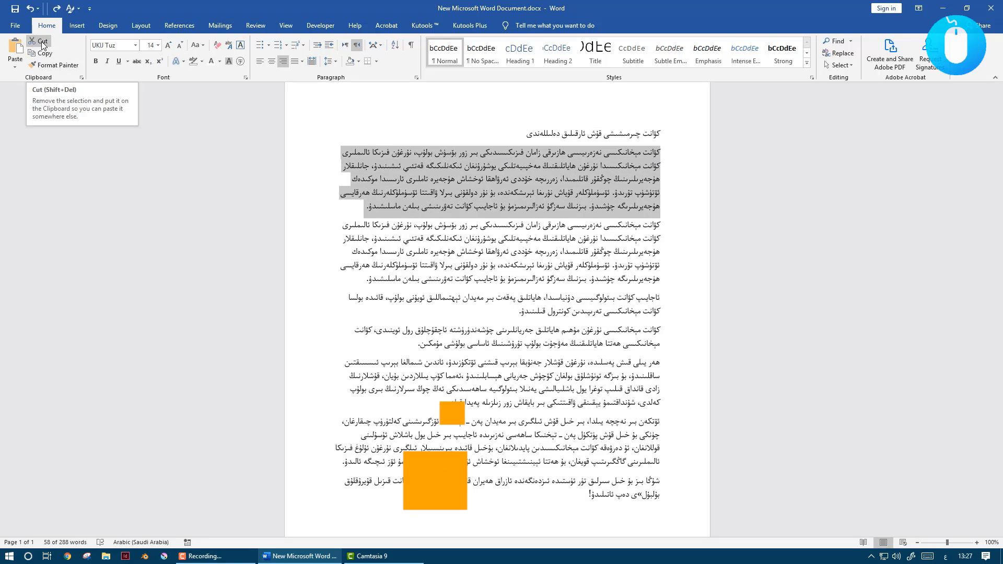
Clear the selection and reselect the whole first body paragraph, repeating this once more.
click(531, 193)
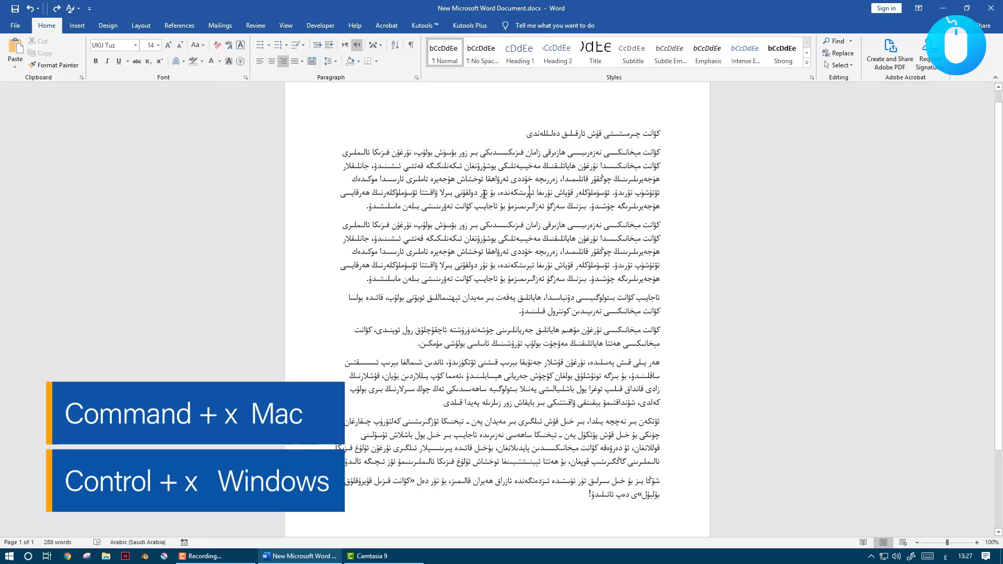
drag(360, 206, 675, 151)
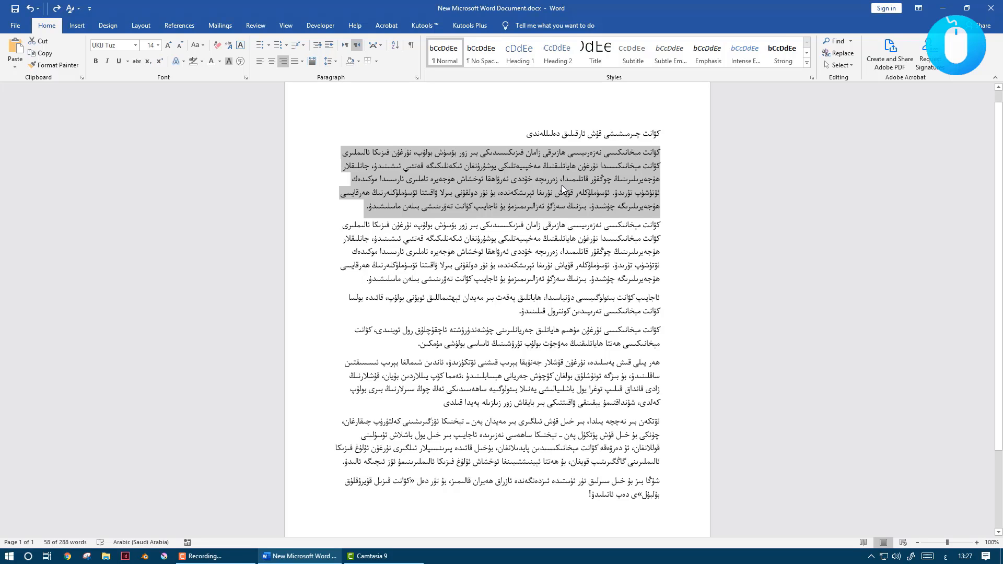
click(532, 193)
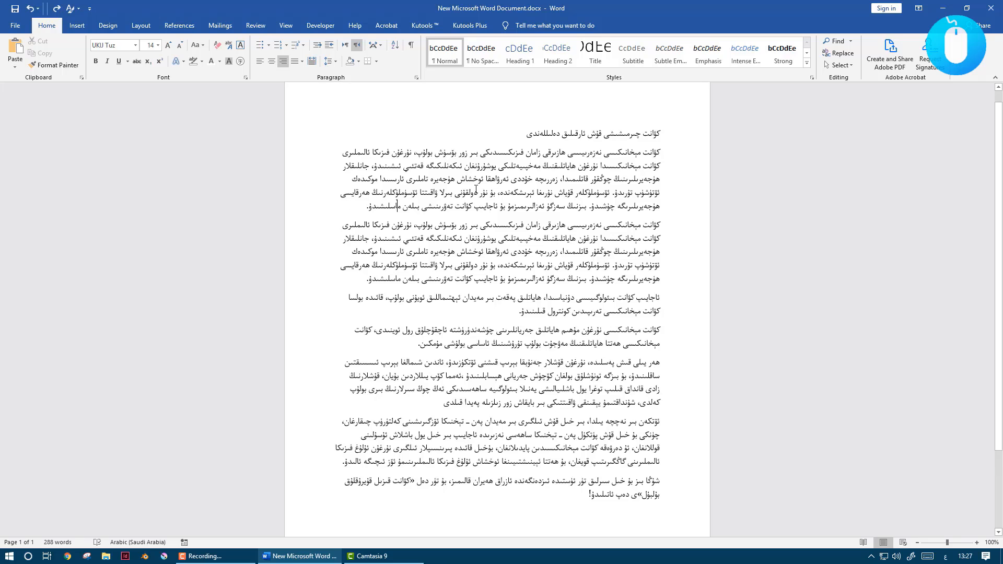
triple_click(475, 189)
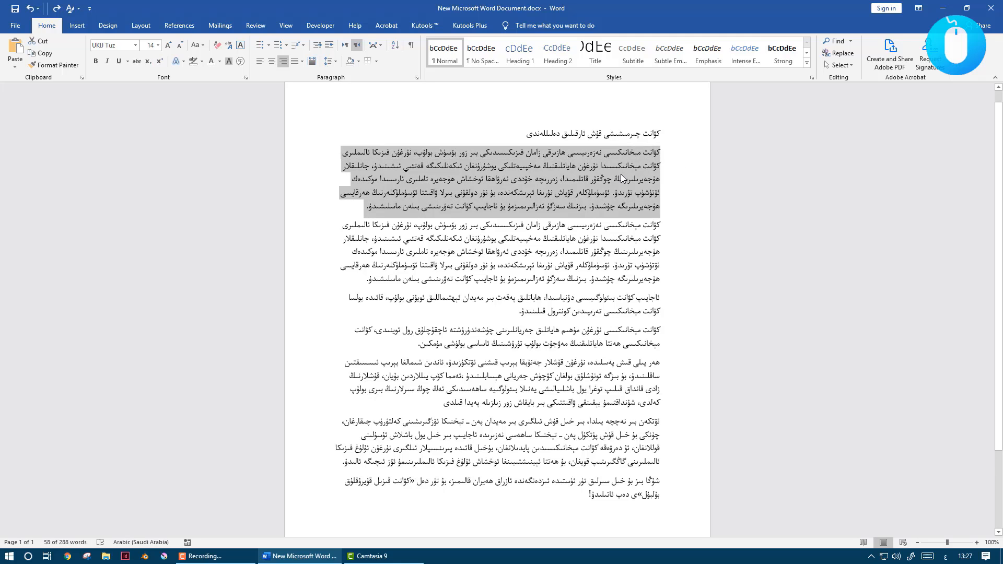
Paste the copied first body paragraph at the end of the document and undo the paste.
scroll(616, 314, down, 2)
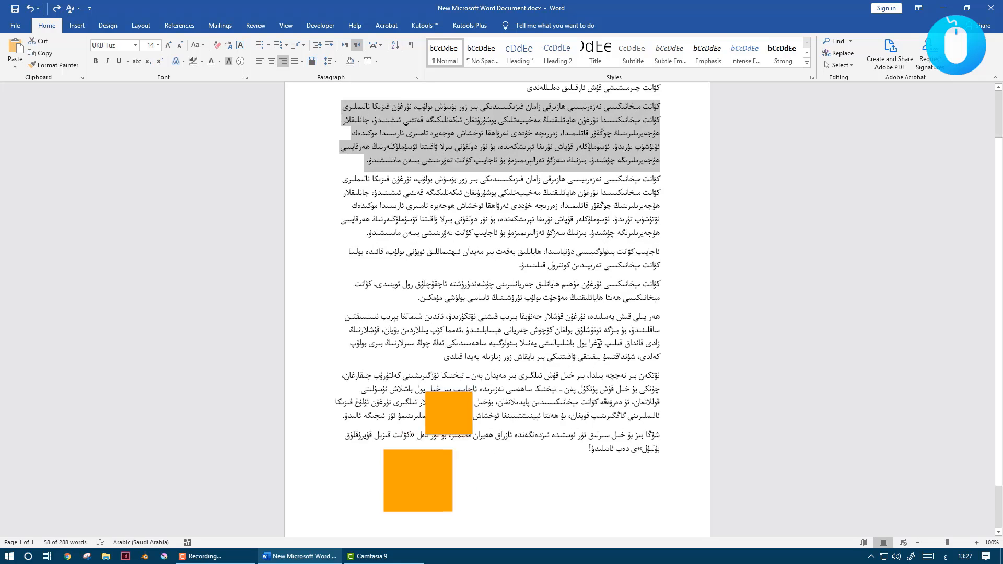
click(611, 414)
key(ctrl+v)
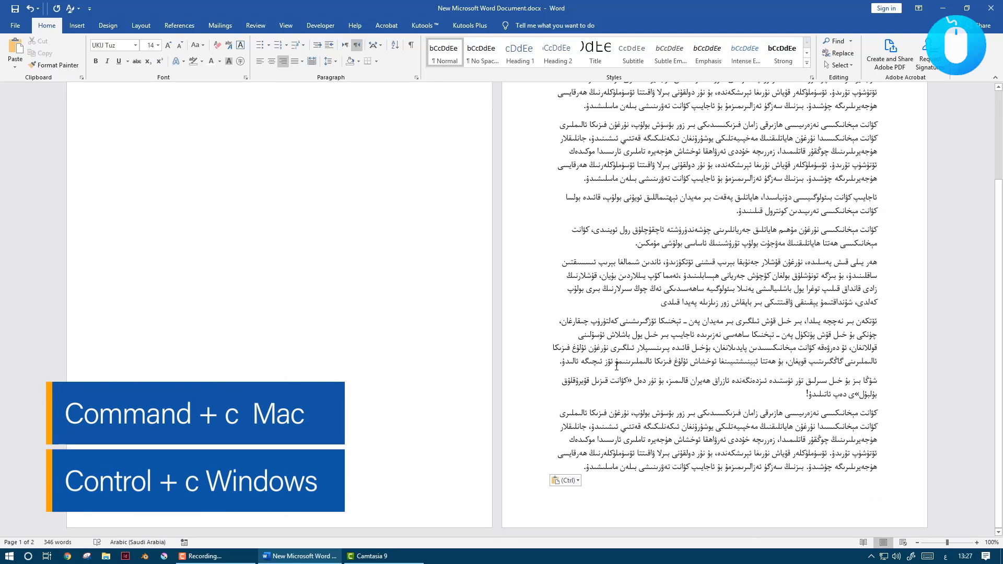
key(ctrl+z)
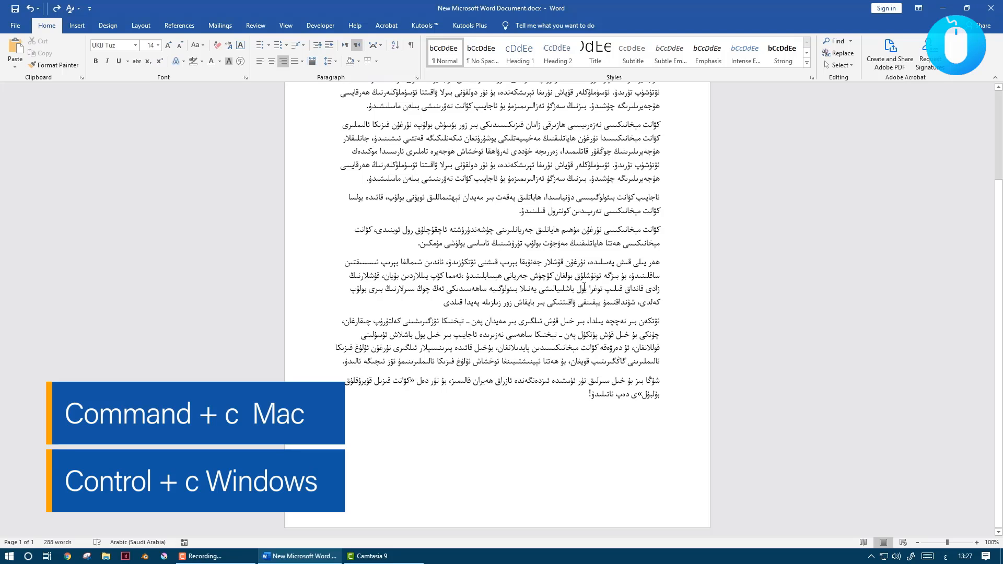
scroll(584, 287, up, 3)
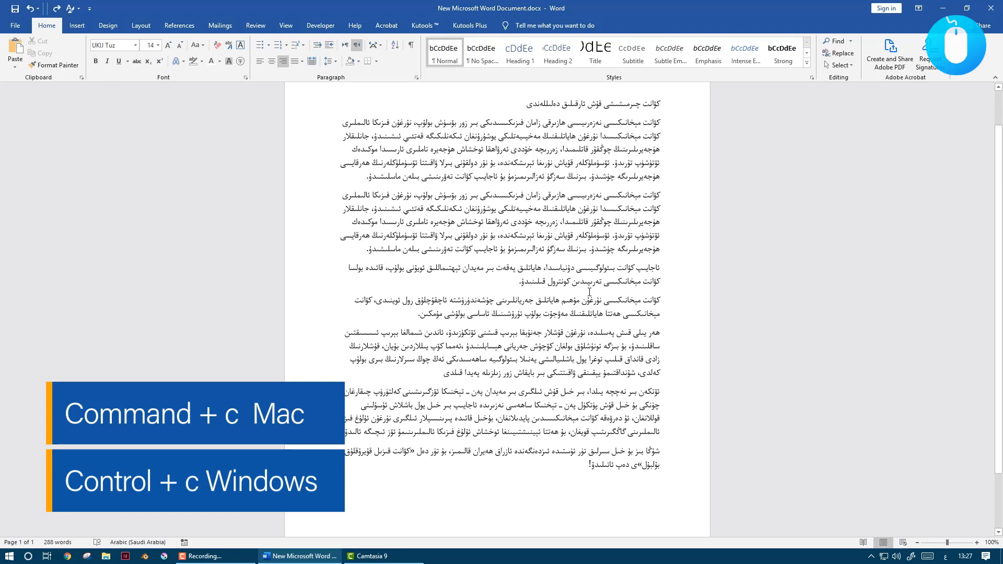
scroll(589, 291, up, 1)
scroll(589, 293, up, 1)
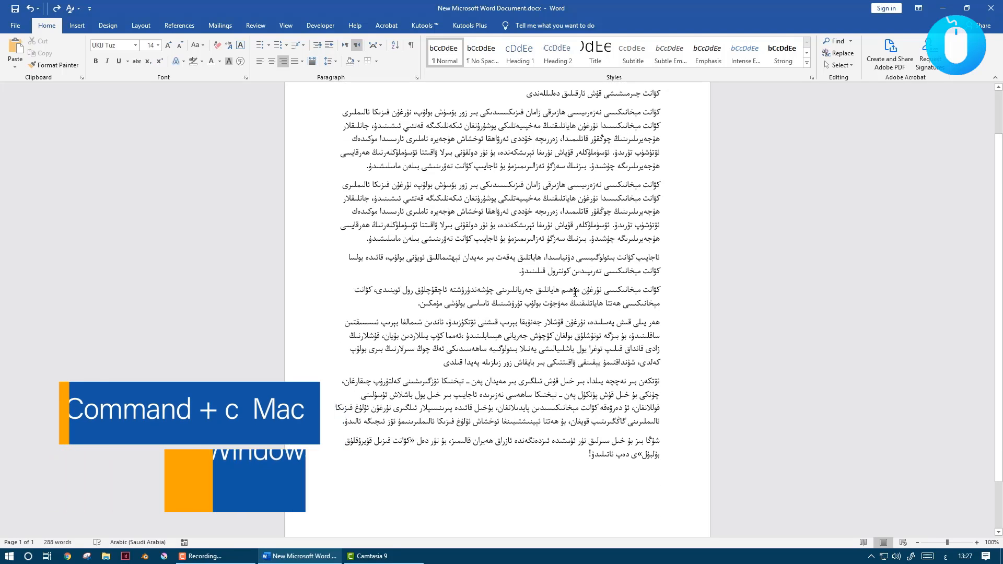
Select the document's title line and set its font to ALKATIP Gezit Tom.
click(513, 152)
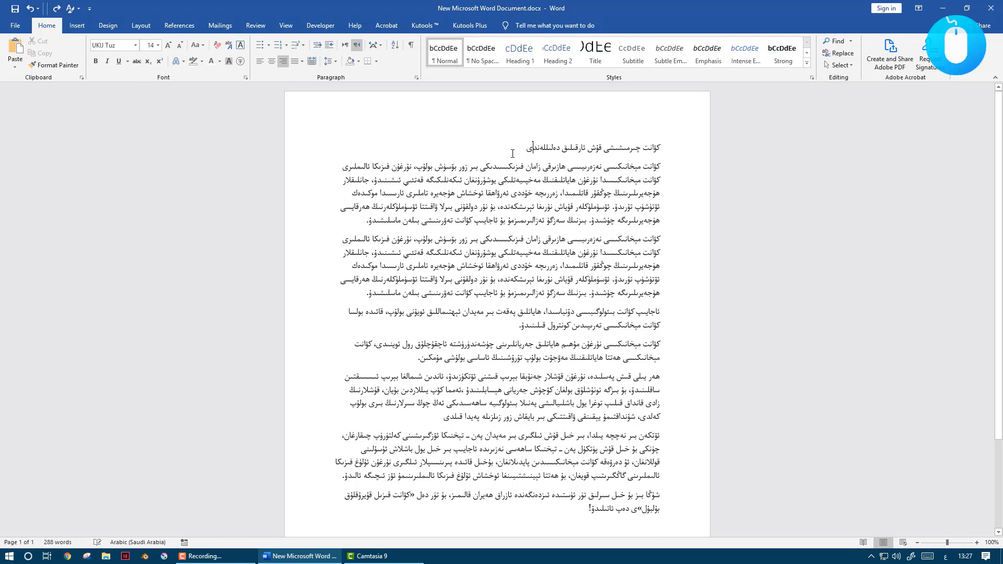
shift+click(657, 139)
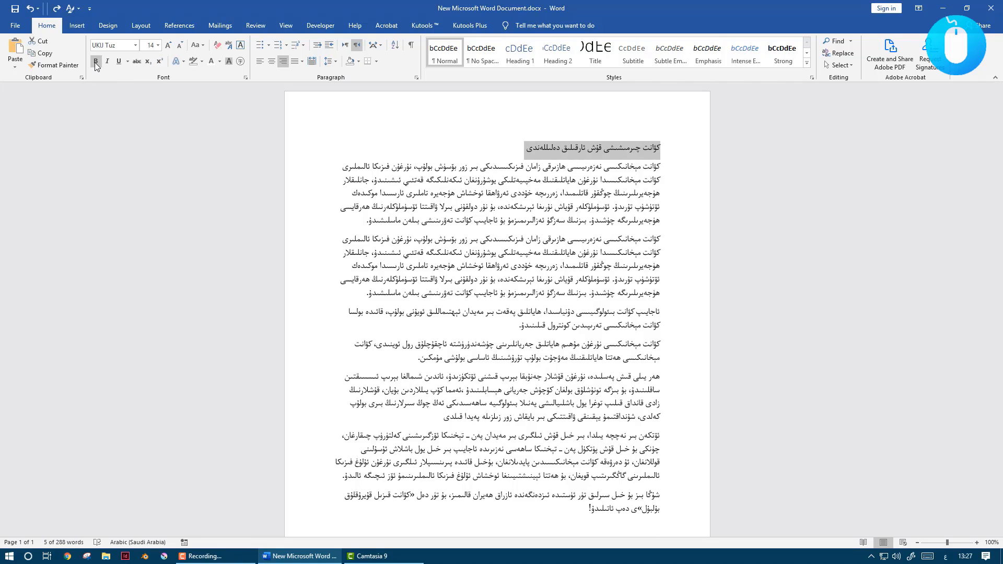
click(137, 61)
click(677, 136)
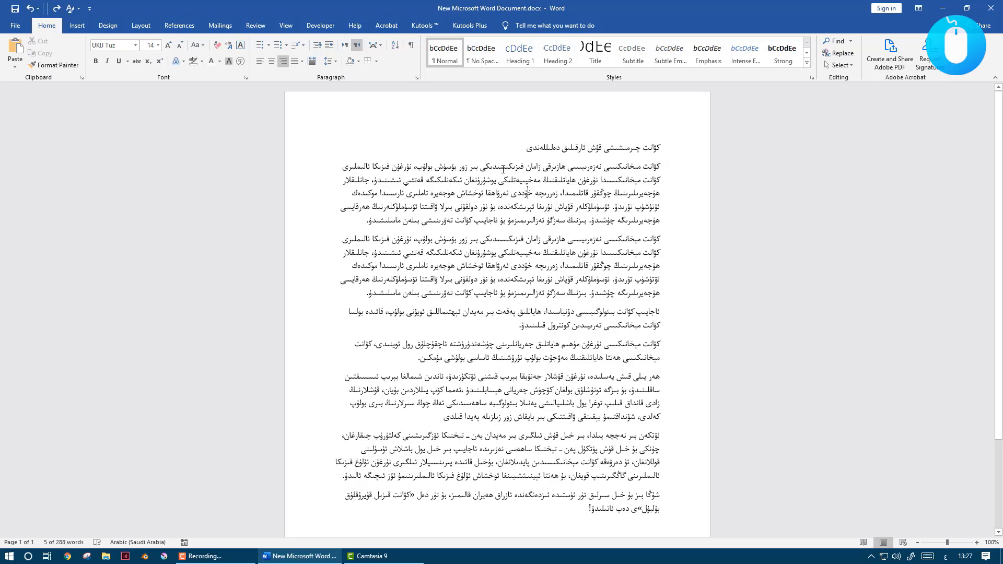
click(678, 137)
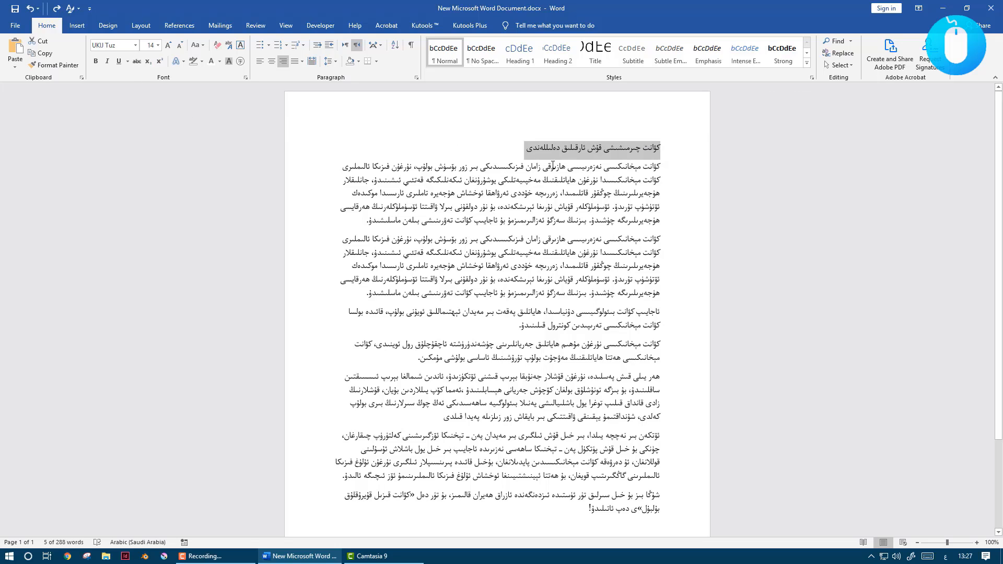
click(136, 45)
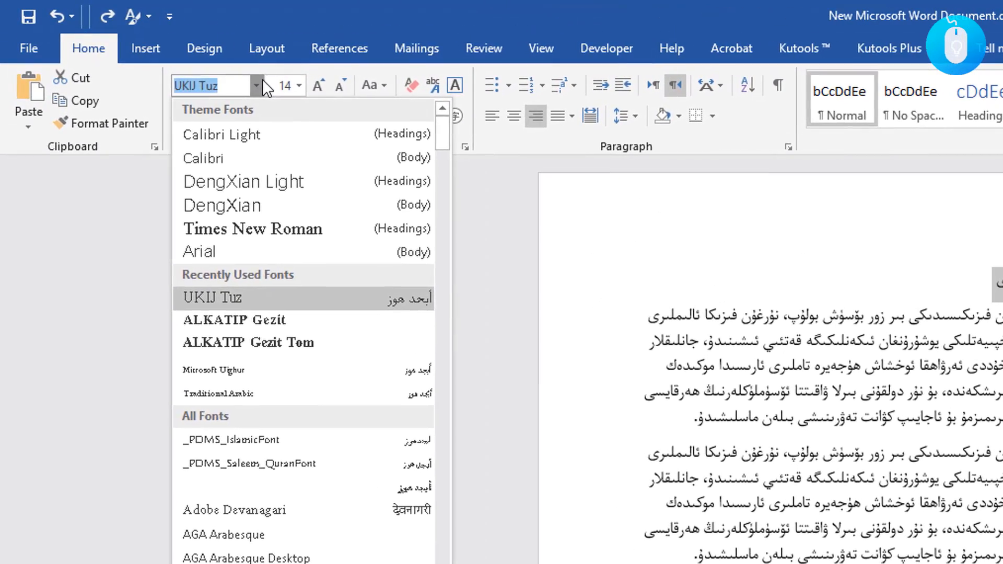
click(261, 80)
click(260, 80)
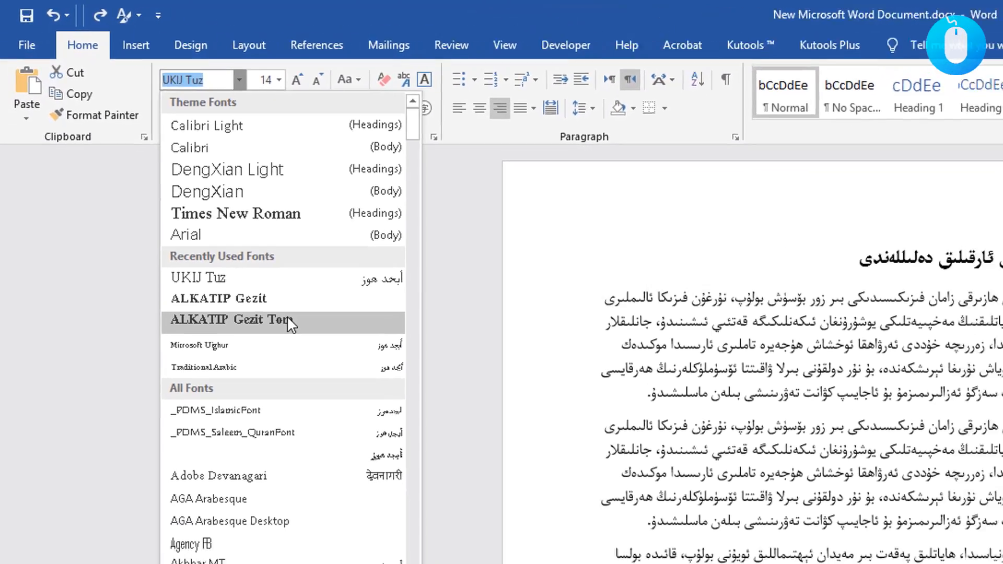
click(293, 342)
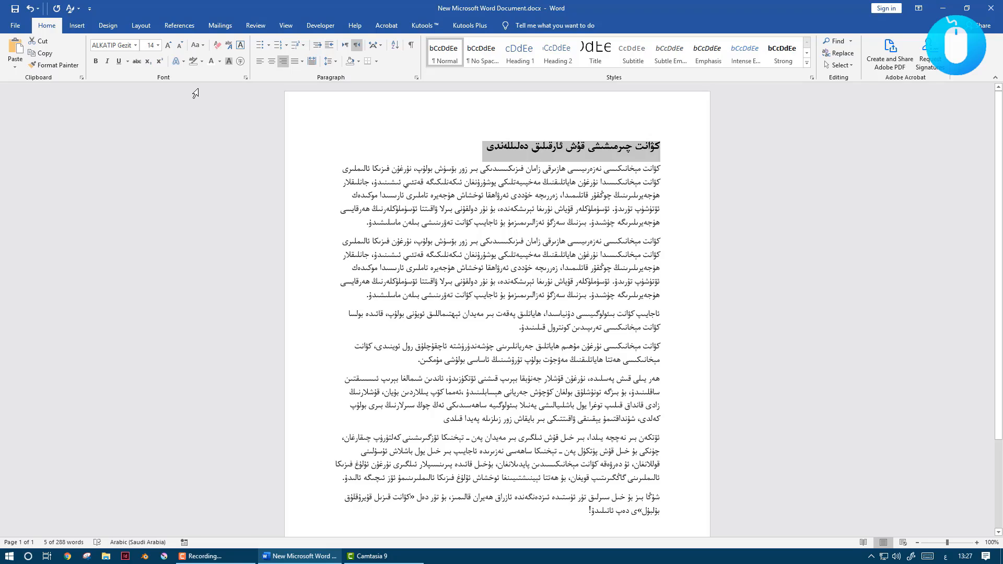
Clear the title selection, enlarge only the title's second word to size 16, and undo the size change.
click(479, 150)
drag(480, 150, 662, 147)
click(664, 167)
click(614, 147)
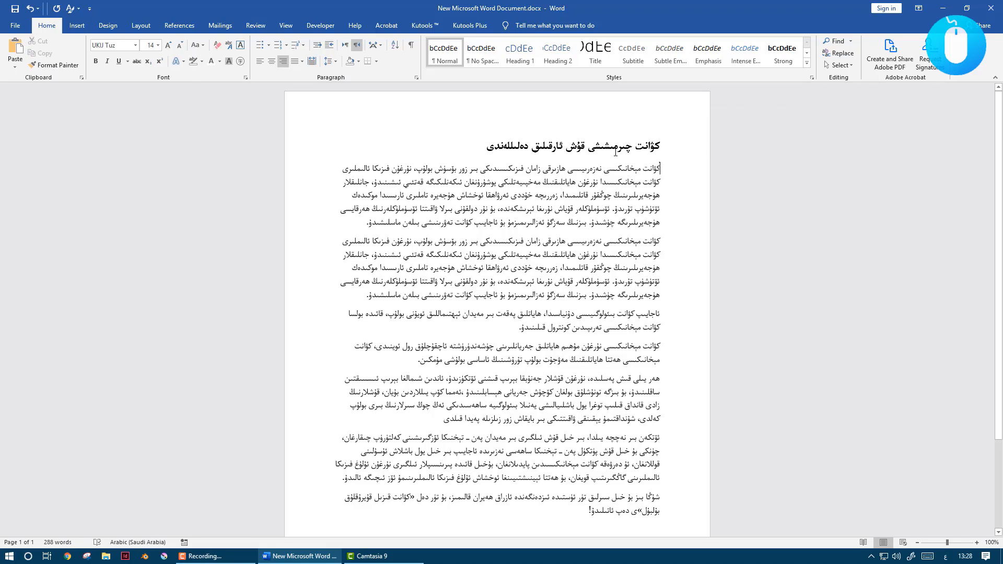
click(168, 46)
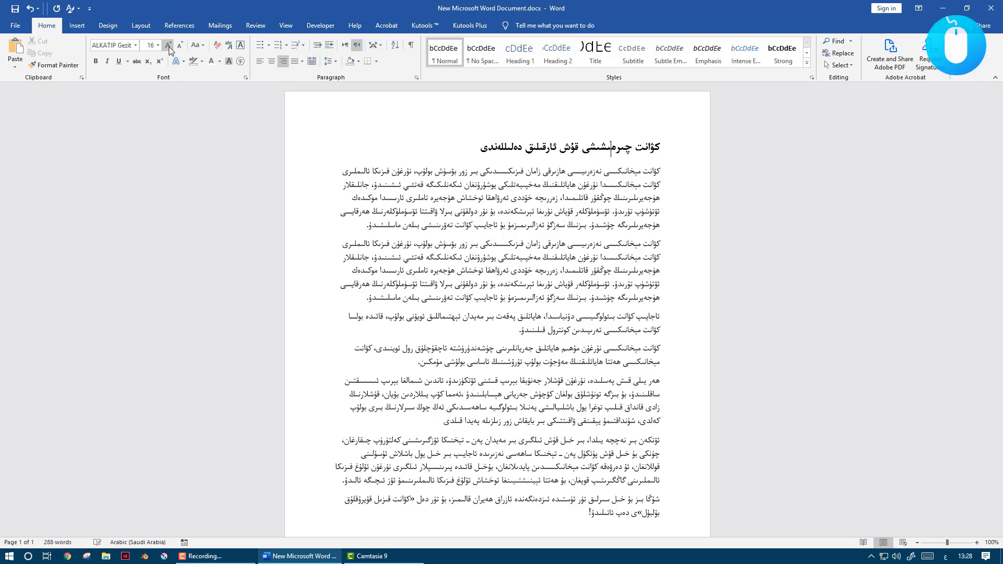
key(ctrl+z)
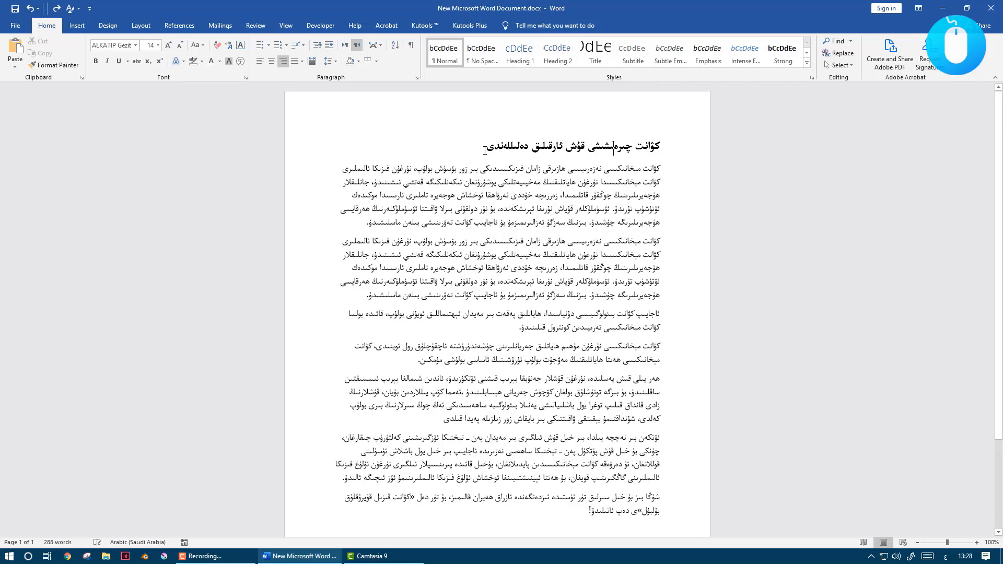
Select the whole title line and increase its font size to 16.
triple_click(530, 151)
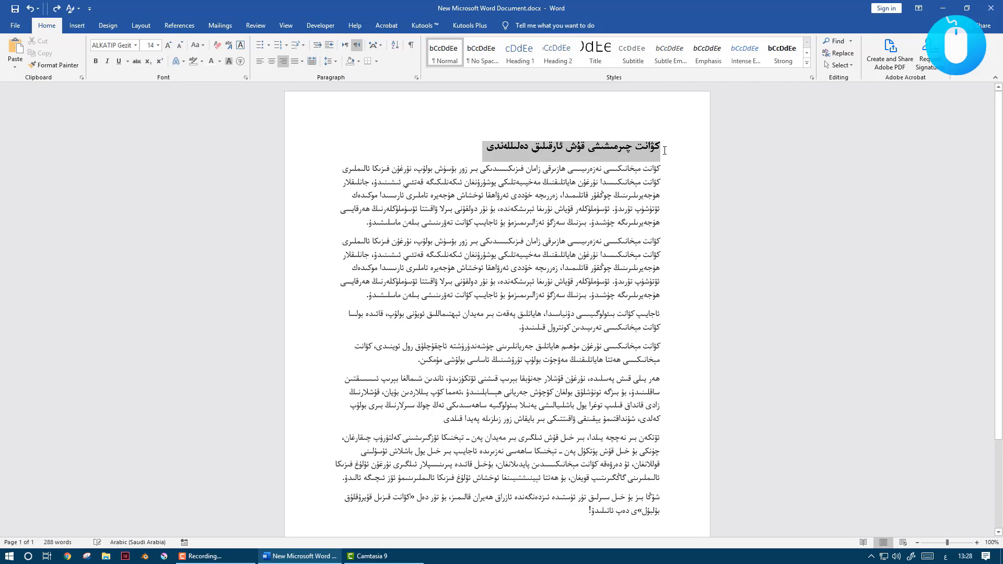
click(168, 45)
click(366, 229)
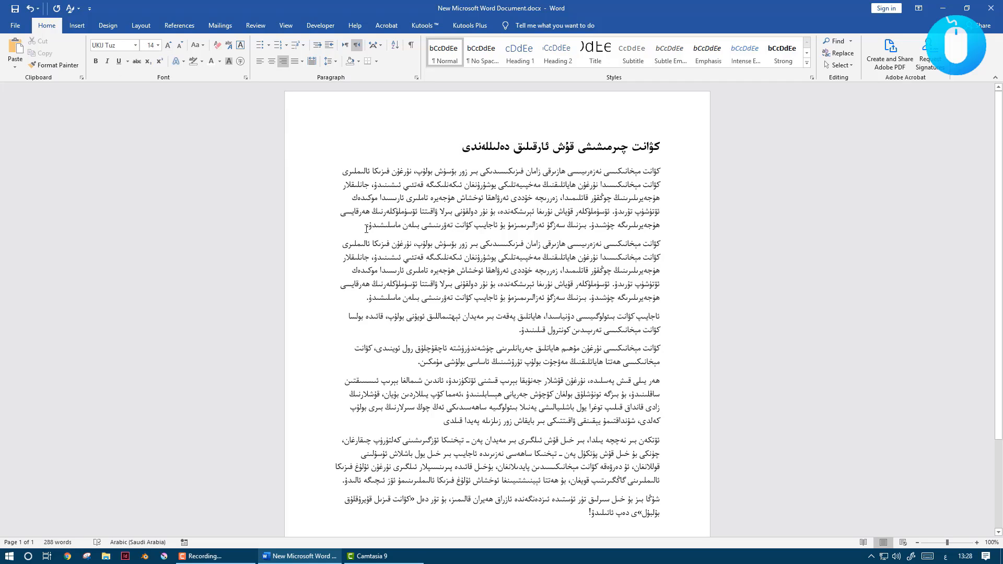
Make the first body paragraph below the title bold.
drag(353, 227, 601, 168)
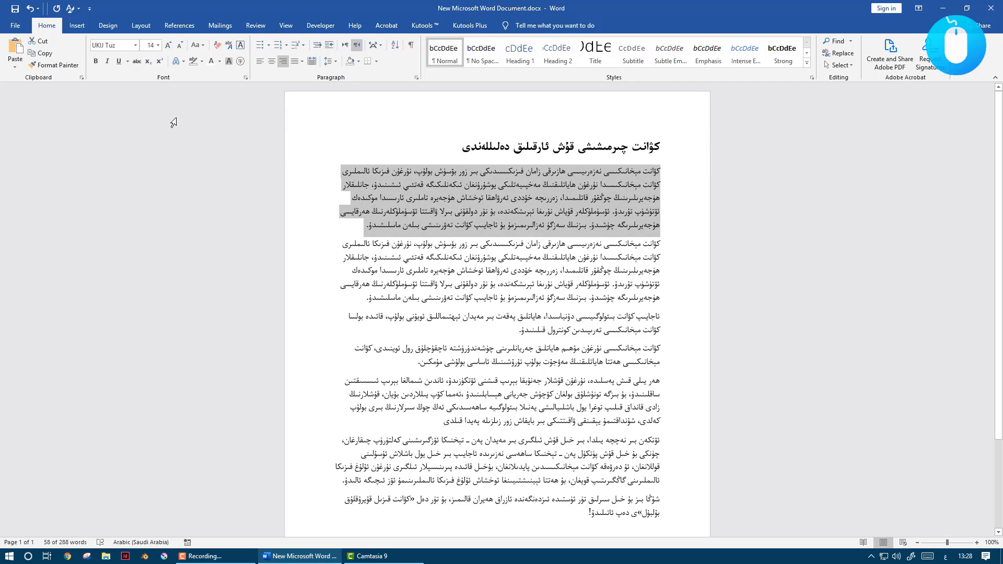
click(549, 173)
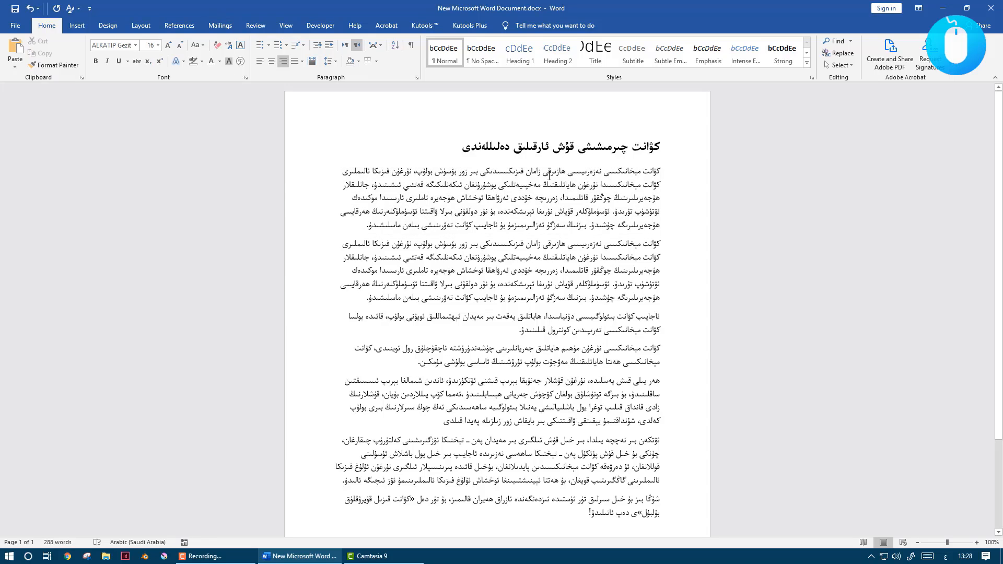
triple_click(597, 197)
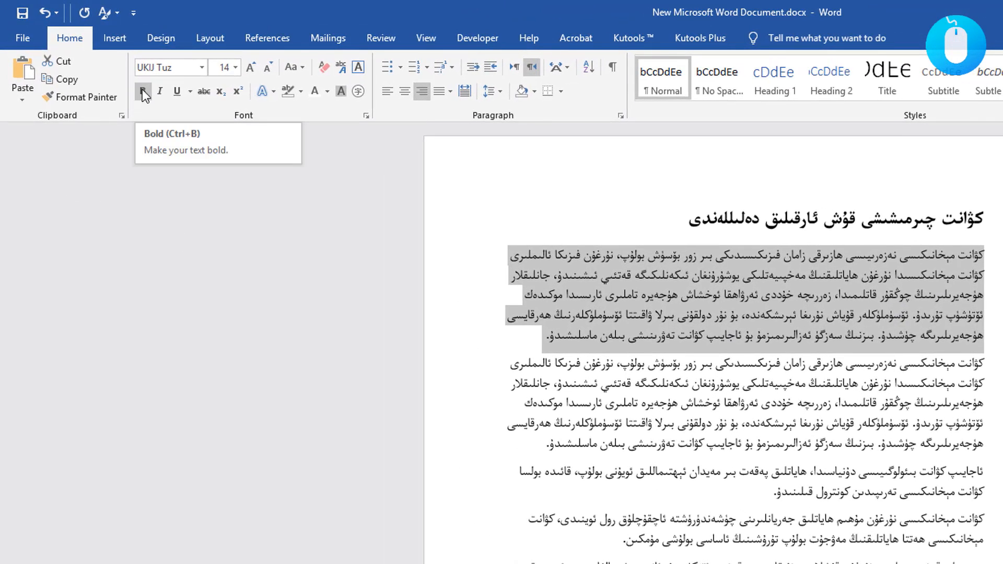
click(141, 92)
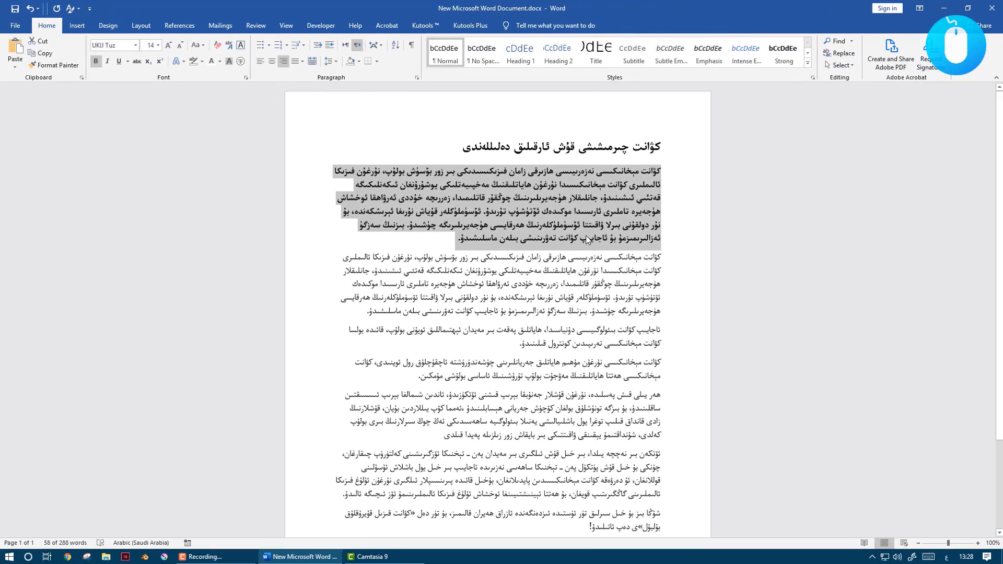
click(586, 238)
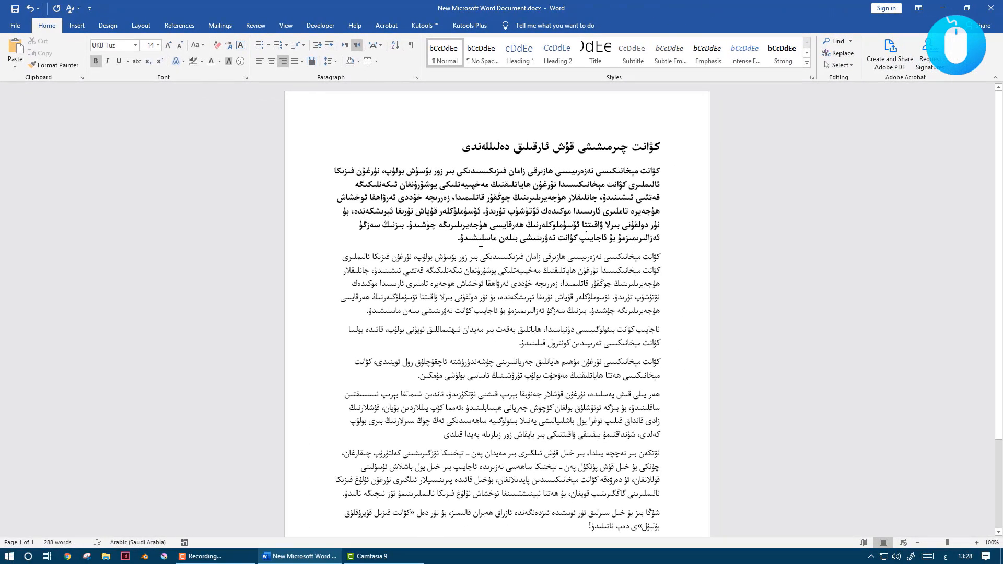
drag(451, 240, 661, 171)
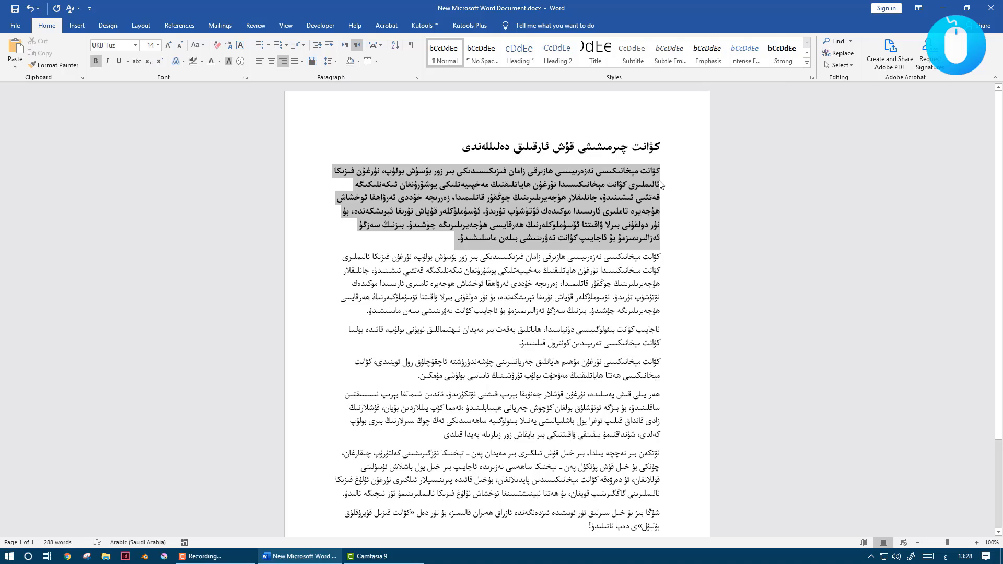
Make the second body paragraph italic.
click(460, 317)
drag(366, 311, 661, 256)
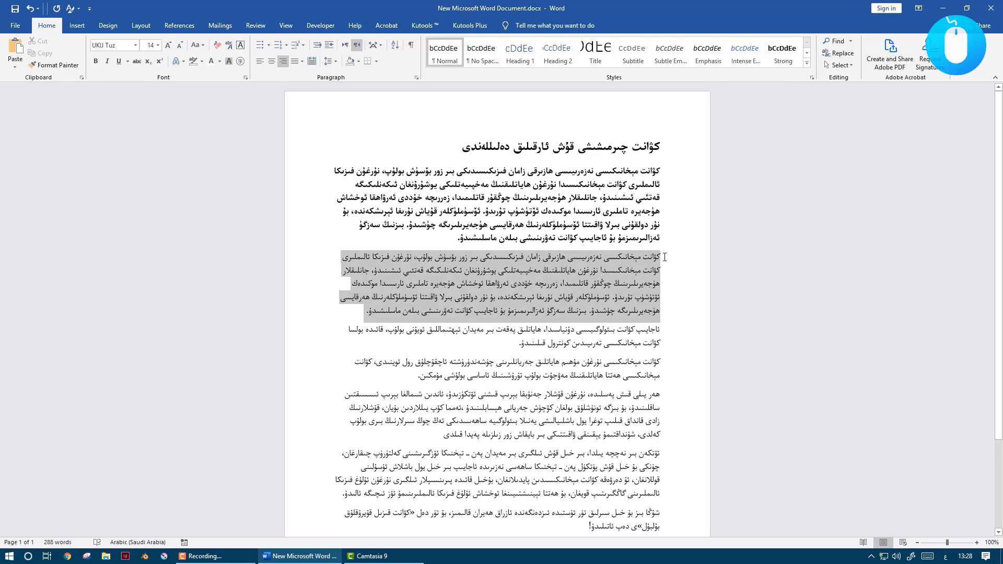
click(108, 61)
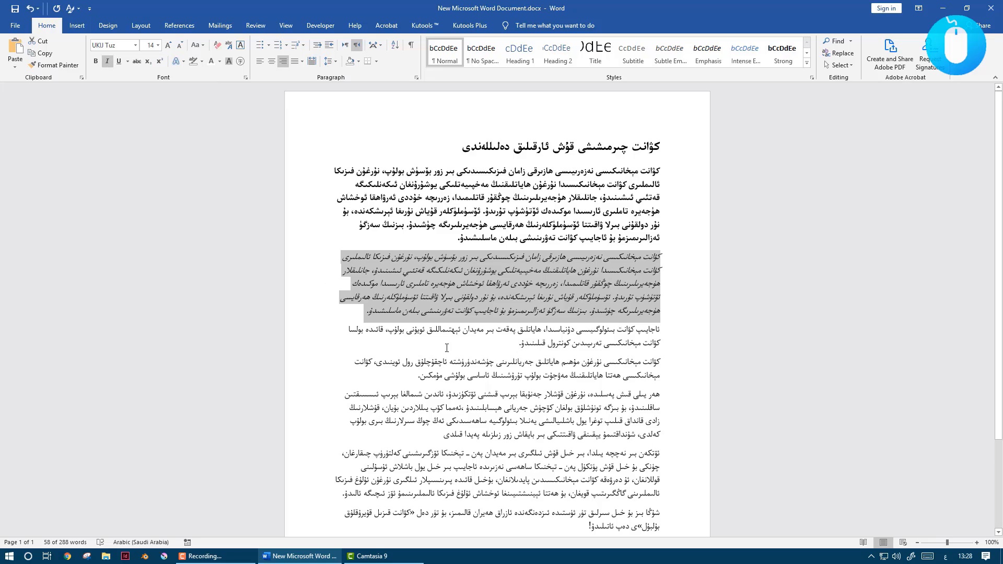
click(468, 317)
drag(366, 311, 629, 261)
Underline the two-line third body paragraph.
click(543, 345)
drag(543, 346, 661, 328)
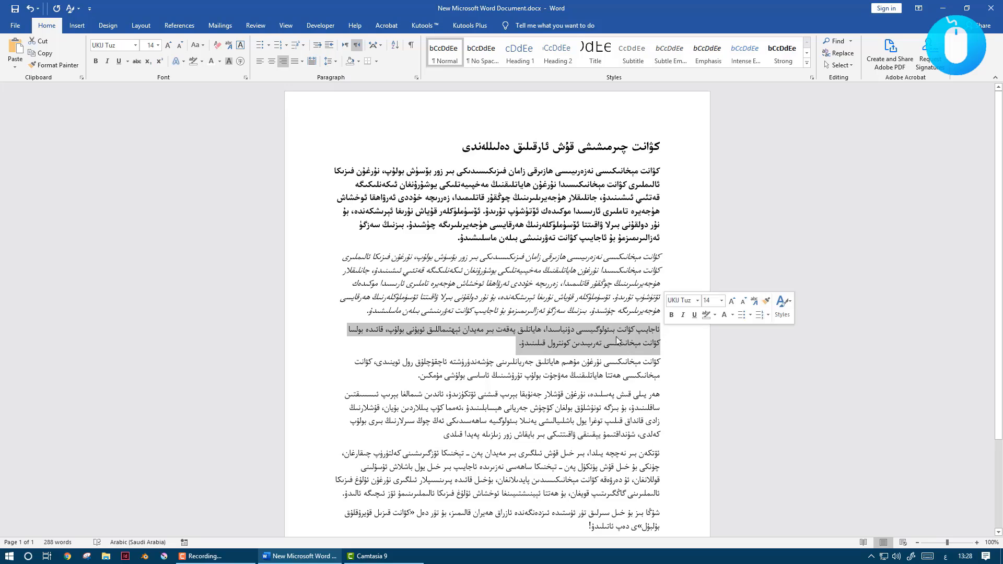
click(118, 61)
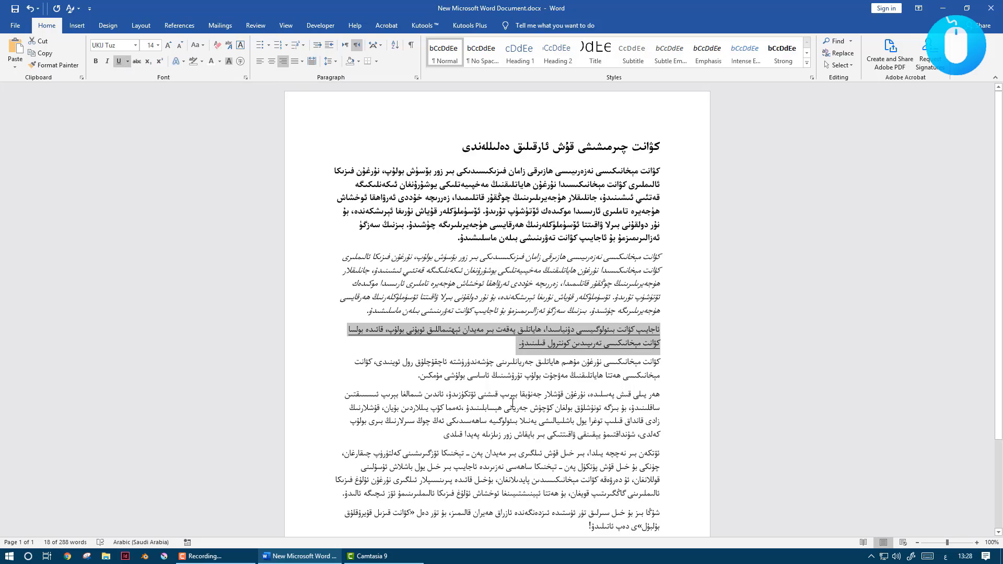
Apply strikethrough to the two-line fourth body paragraph.
click(528, 361)
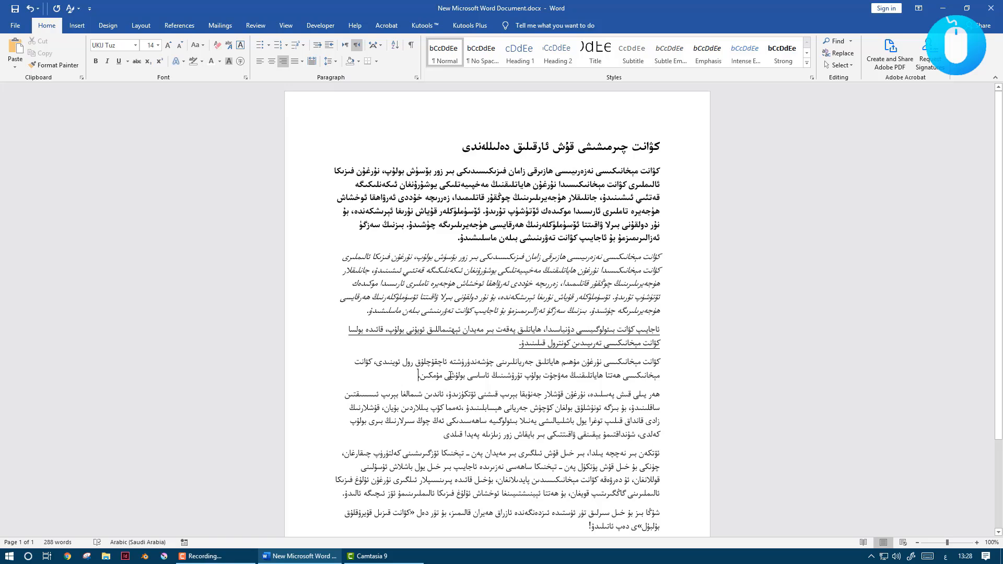
drag(450, 376, 660, 361)
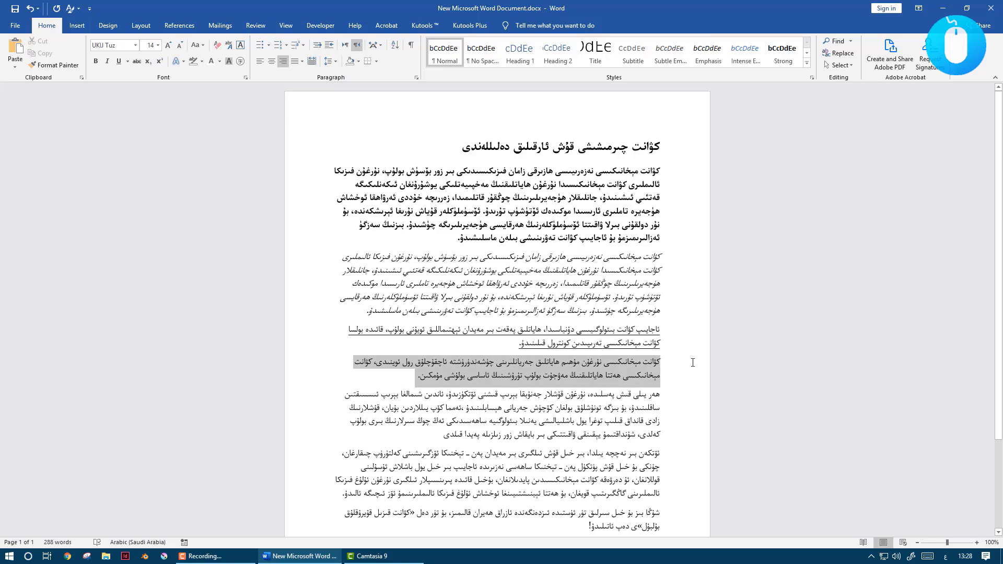
click(137, 61)
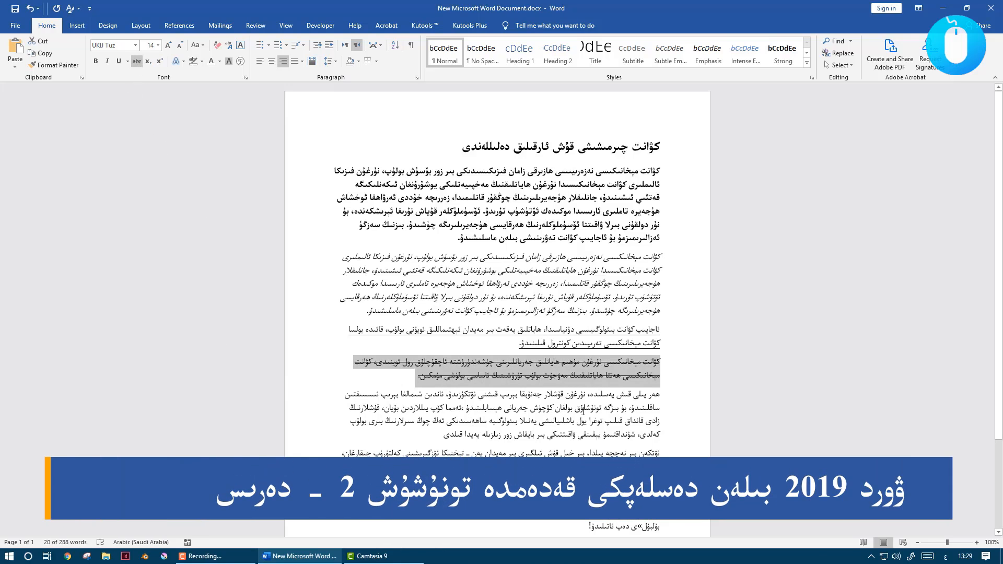
Select the fifth body paragraph and clear the selection.
click(583, 409)
drag(425, 435, 648, 396)
click(577, 394)
scroll(390, 371, down, 2)
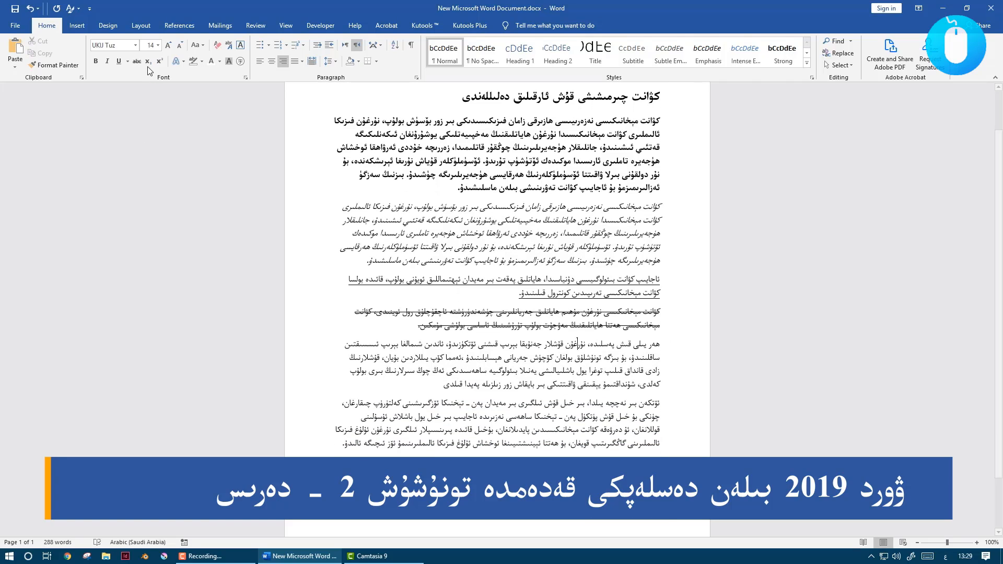
Enter 102 on a new line below the last paragraph and make its final 2 superscript.
scroll(470, 387, down, 3)
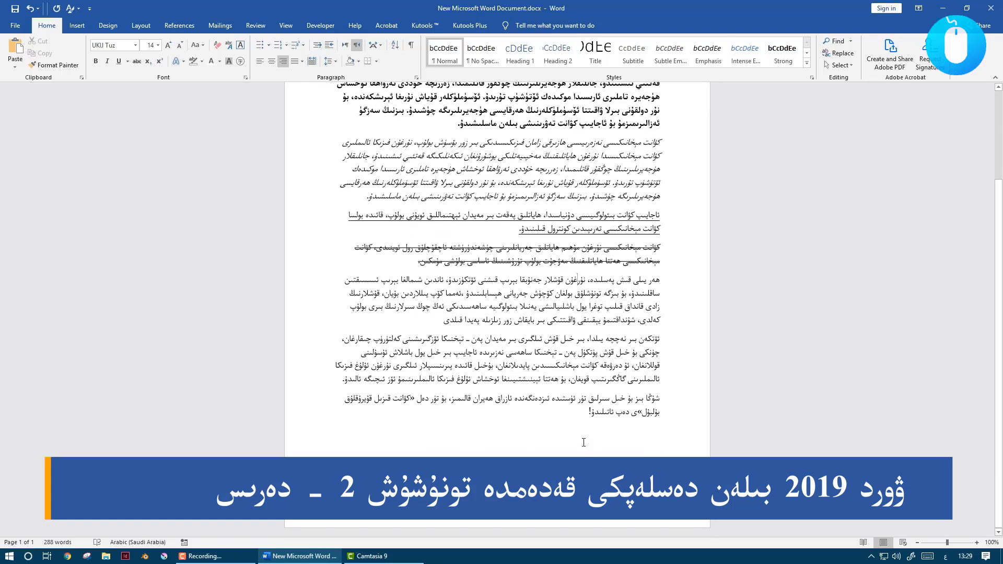
drag(589, 417, 577, 422)
click(577, 422)
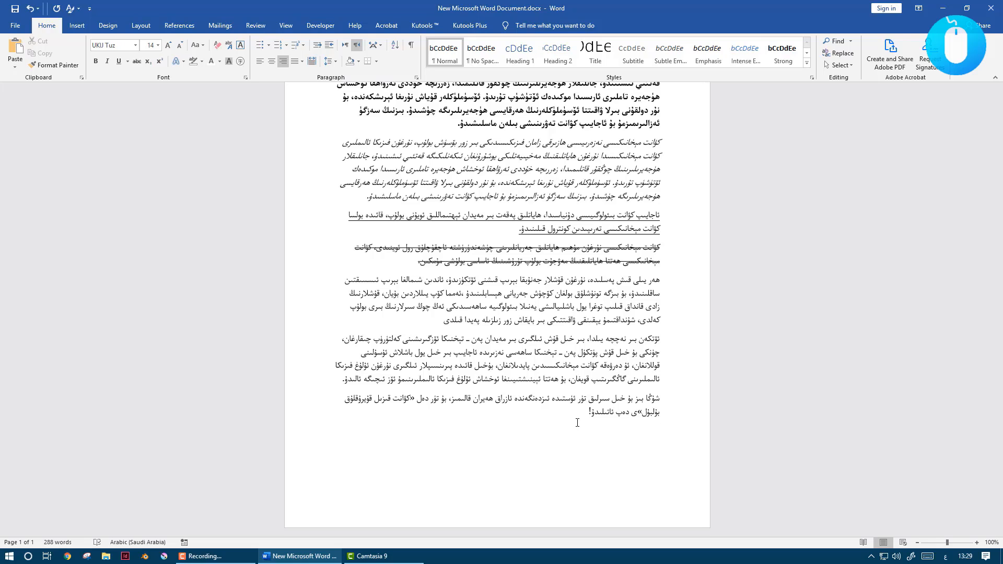
text(102)
drag(660, 430, 654, 430)
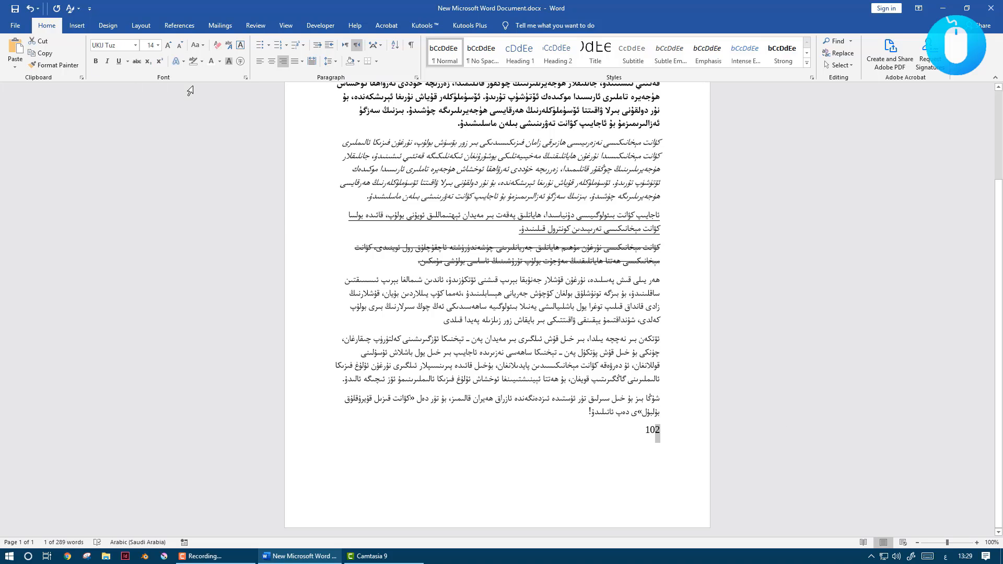
click(159, 61)
click(659, 447)
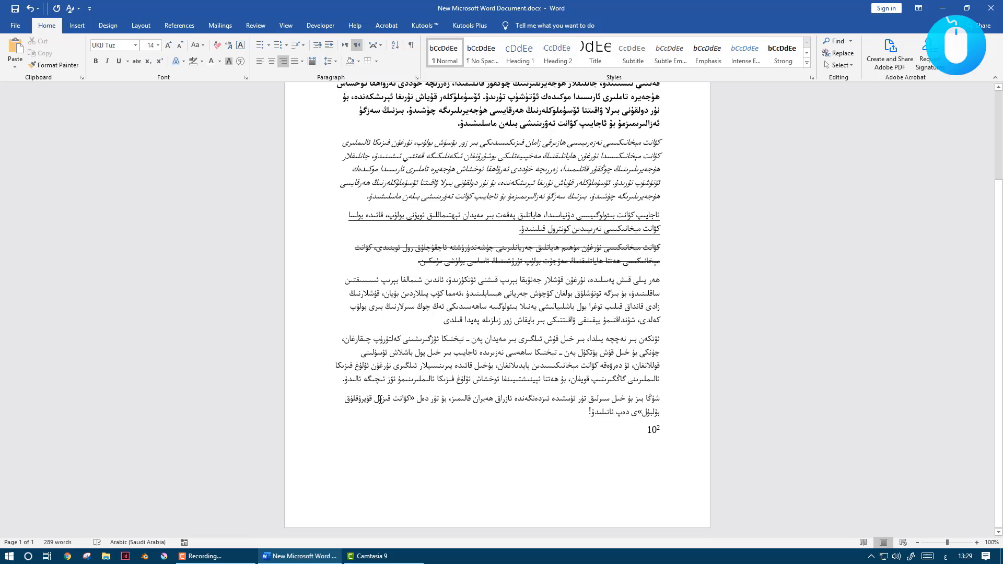
drag(339, 379, 528, 355)
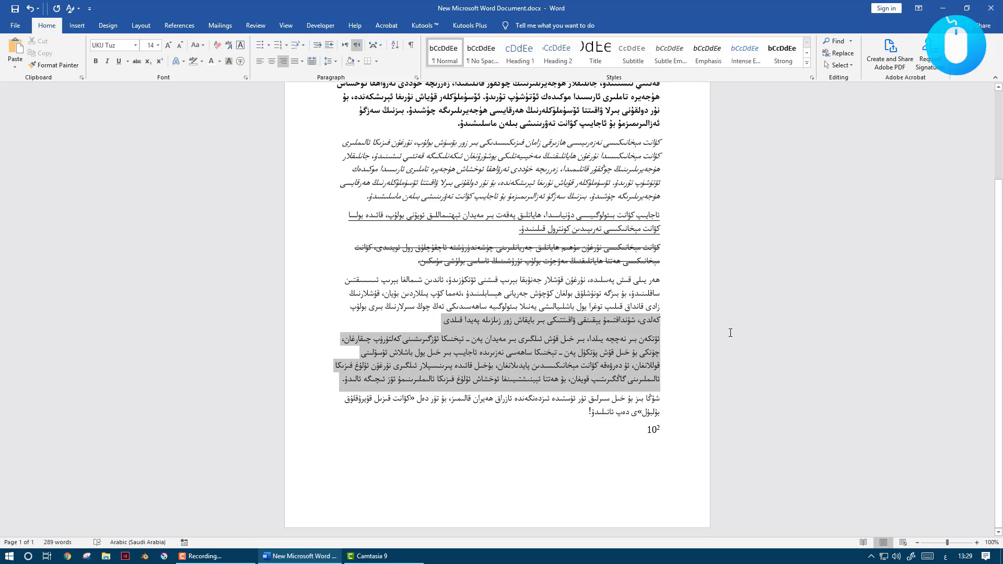
click(323, 379)
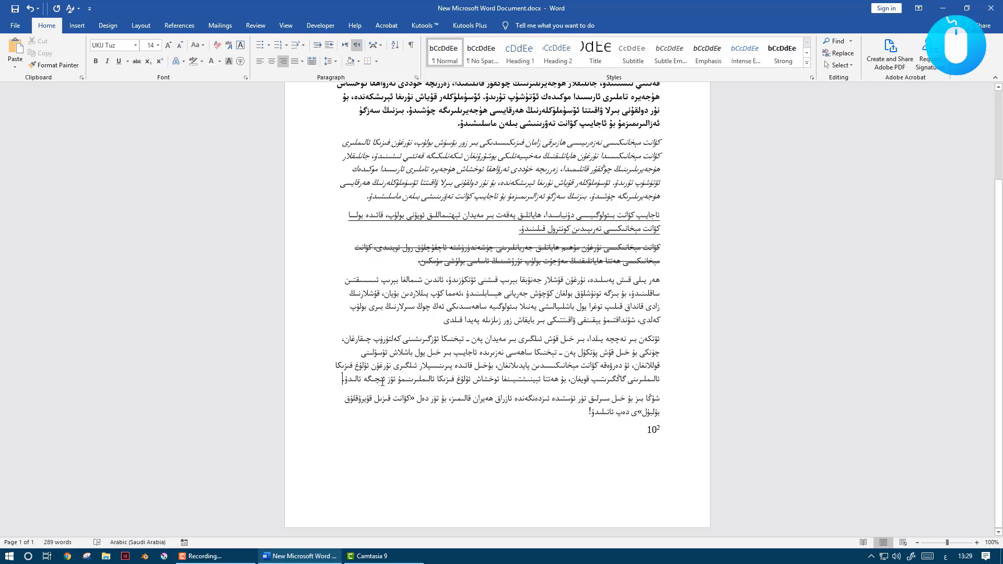
Remove the 10² line and insert a superscript 1 after the word كۋانت in the third line of the sixth body paragraph.
click(581, 365)
key(ctrl+Return)
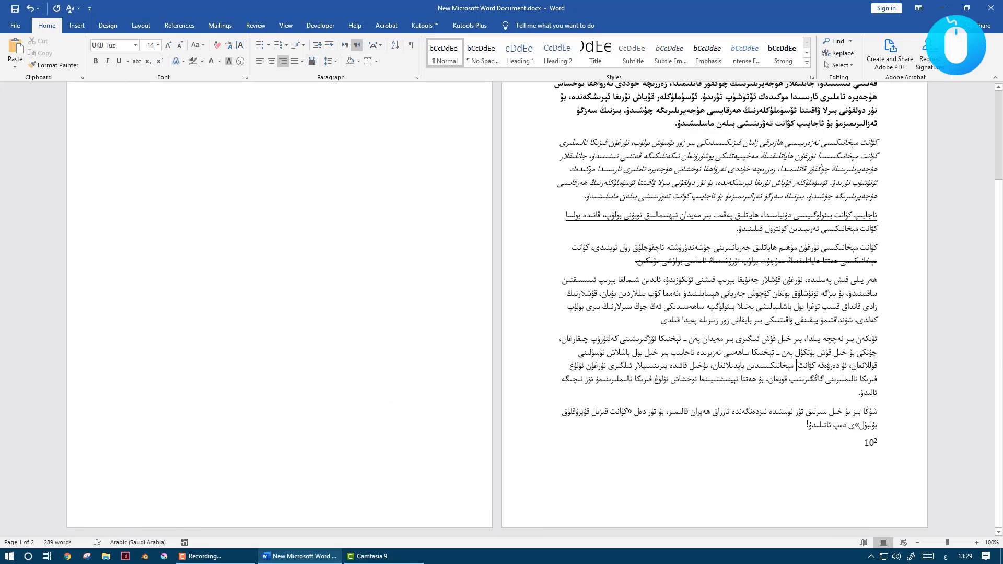
key(ctrl+z)
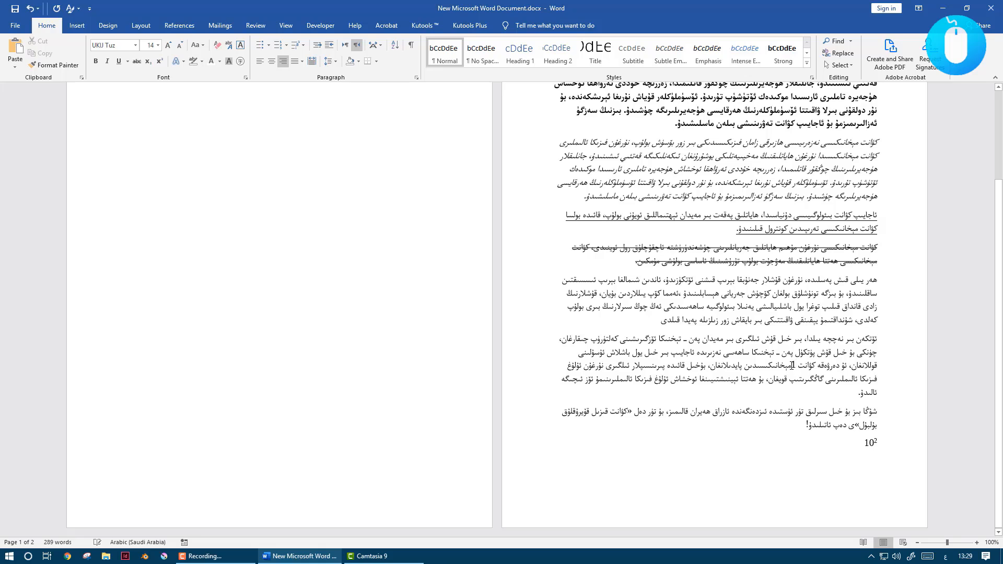
text(1)
key(BackSpace)
key(BackSpace)
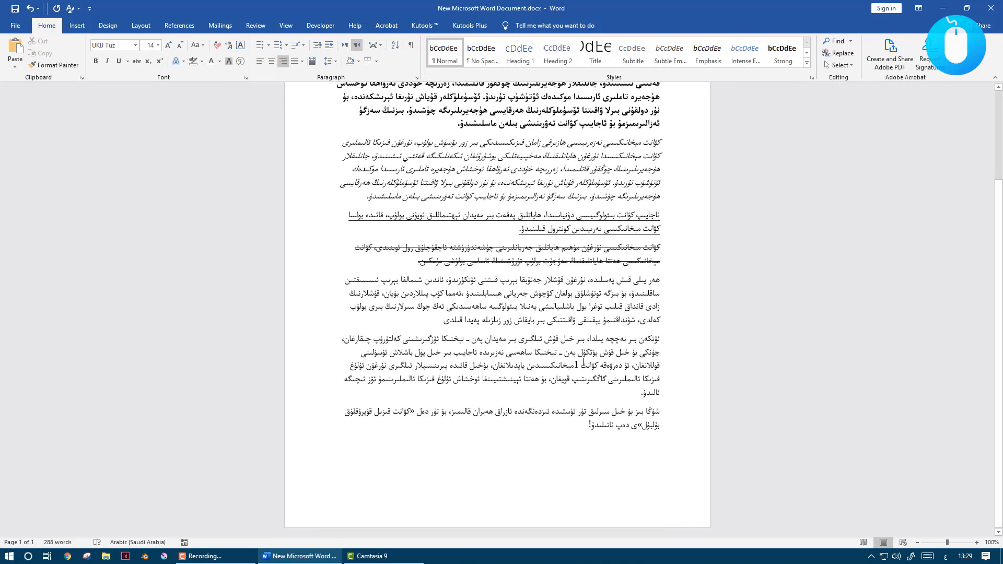
double_click(576, 365)
click(160, 61)
click(573, 367)
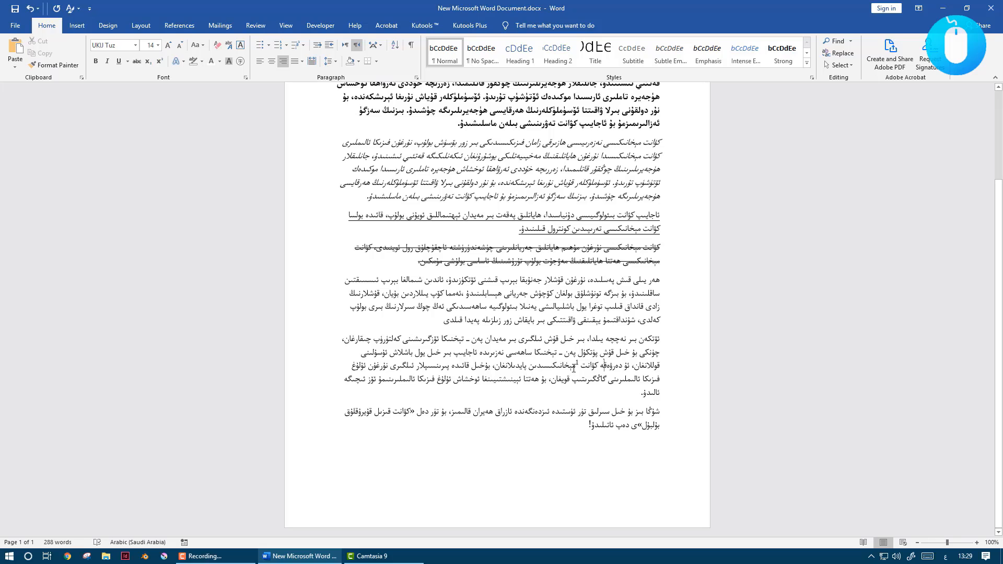
Delete the superscript 1 from the sixth body paragraph and place the cursor below the last paragraph.
click(575, 365)
key(BackSpace)
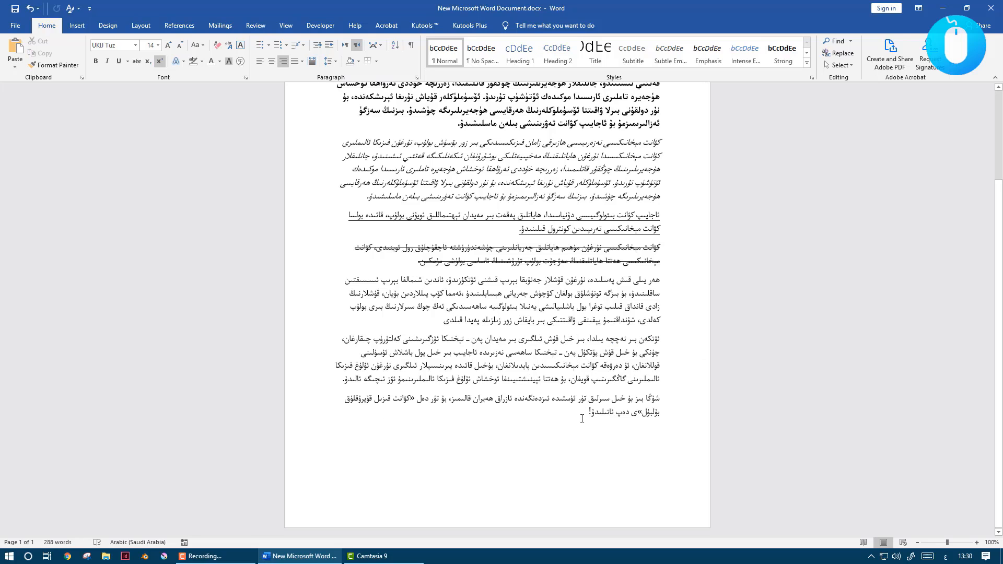
click(572, 429)
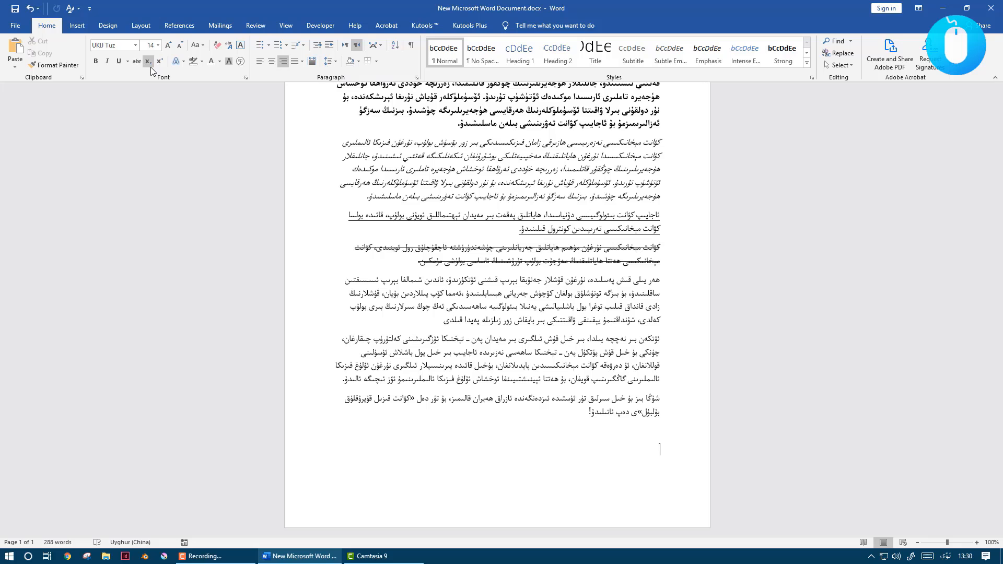
key(alt+shift)
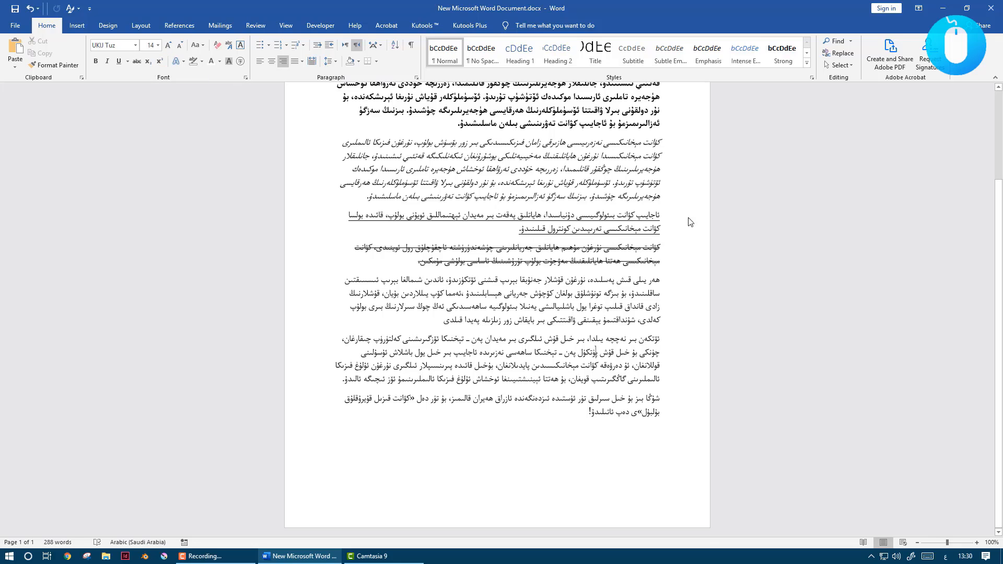
Check the font and size of the title and of the bold first body paragraph.
scroll(653, 227, up, 4)
click(541, 148)
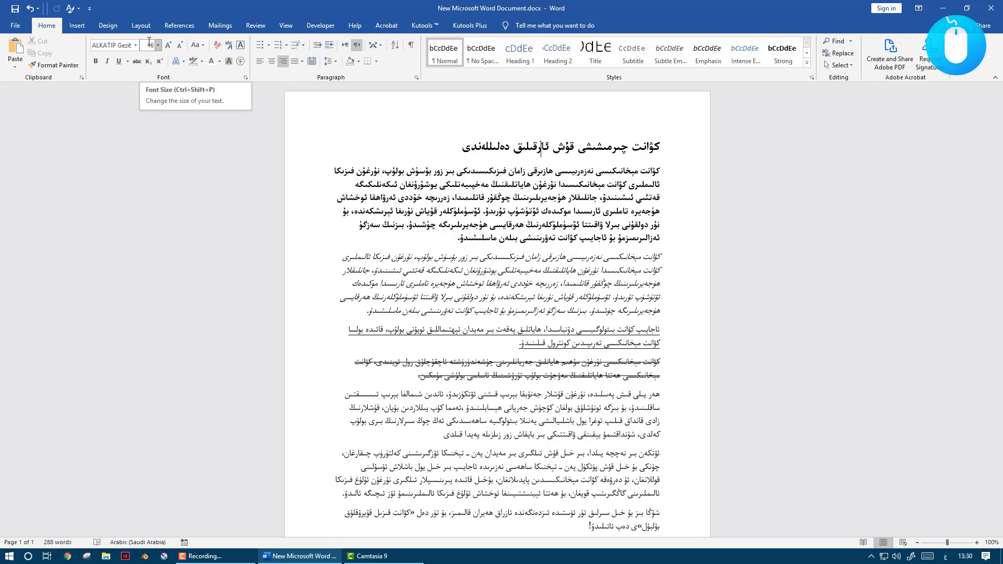
key(Down)
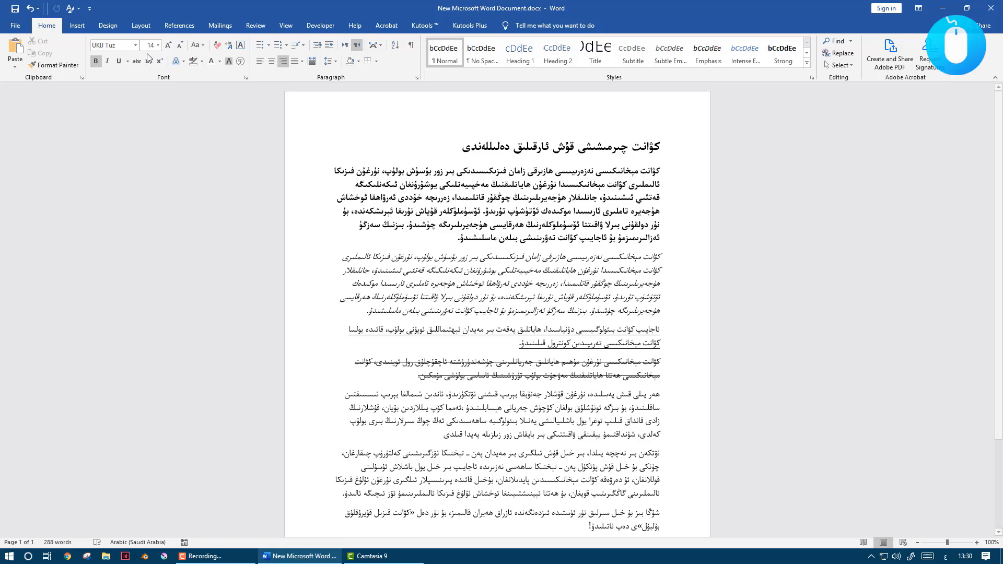
drag(455, 238, 672, 175)
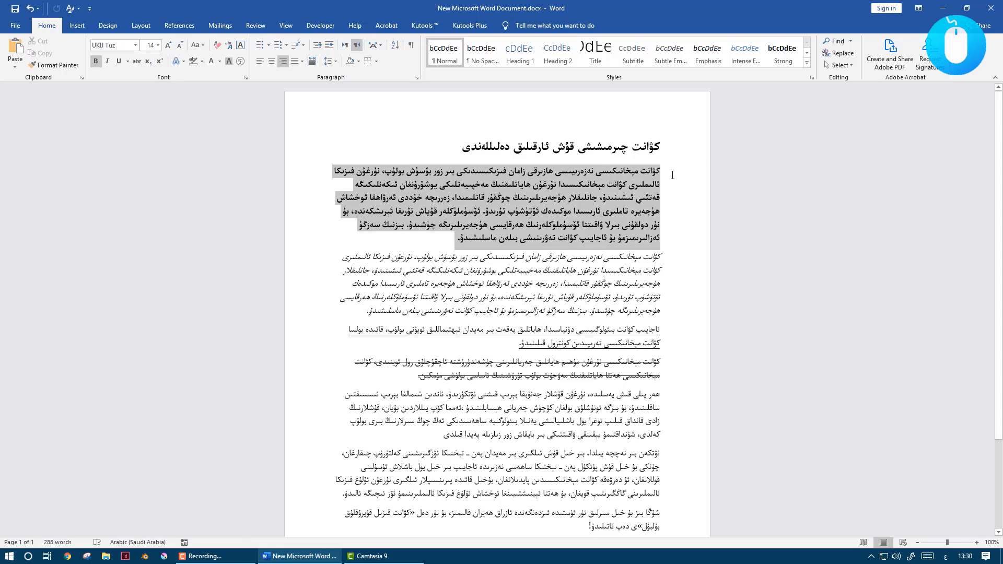
drag(445, 151, 665, 154)
click(438, 194)
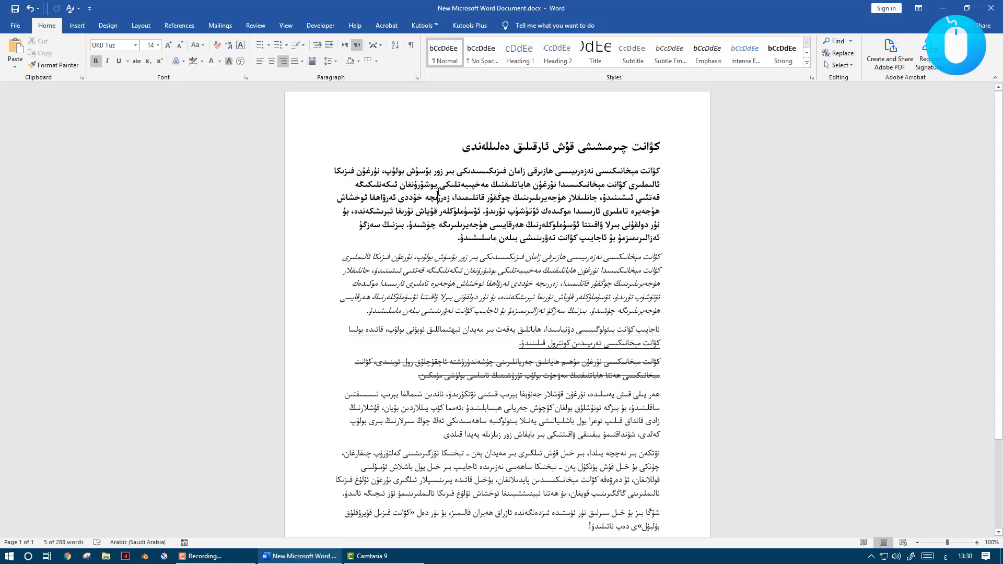
click(444, 241)
drag(444, 241, 662, 171)
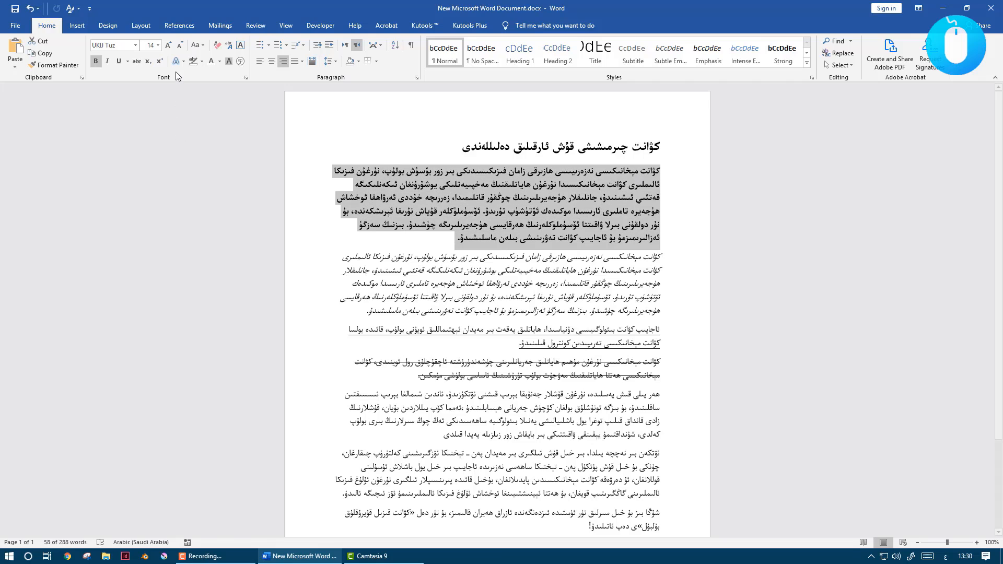
drag(458, 148, 660, 147)
click(436, 243)
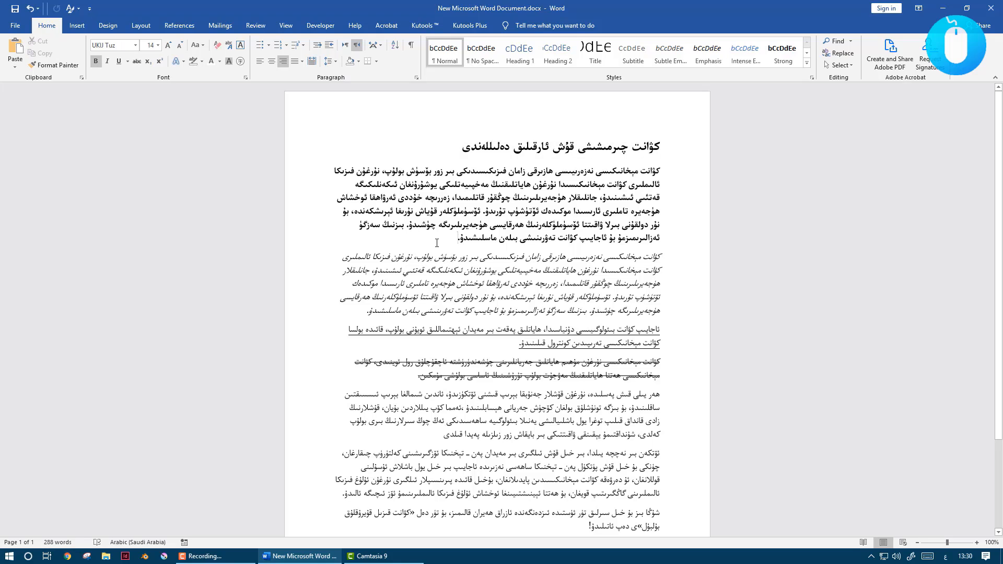
Increase the font of the title and the first body paragraph by one size step, to 18 and 16.
drag(438, 242, 329, 105)
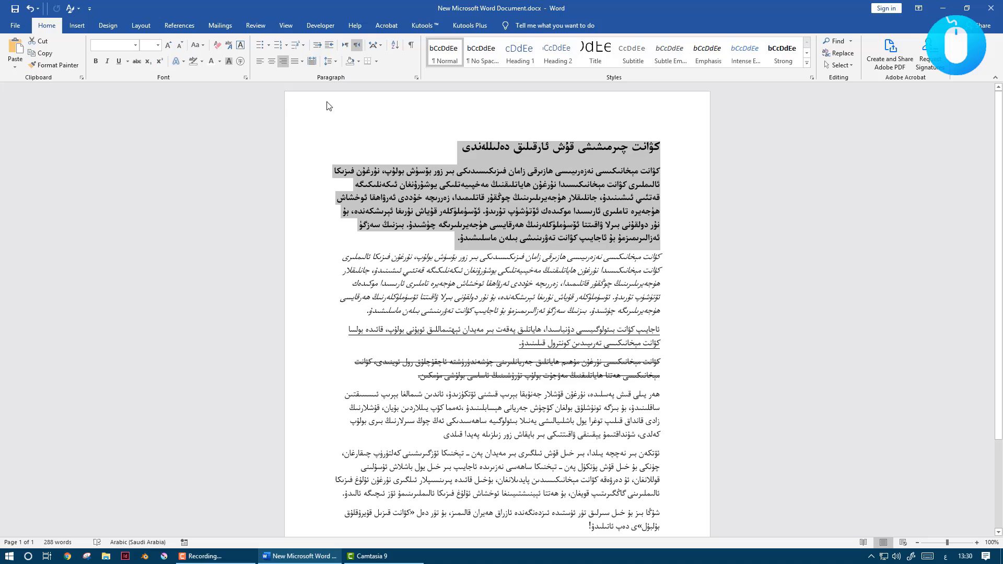
click(168, 46)
click(758, 149)
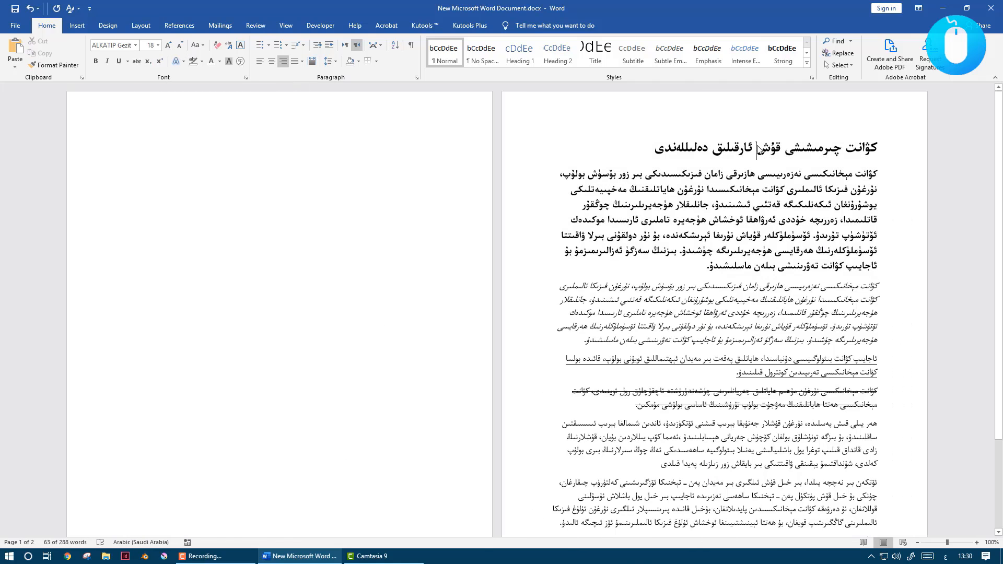
Delete the surplus empty line after the last paragraph.
scroll(783, 313, down, 4)
click(806, 489)
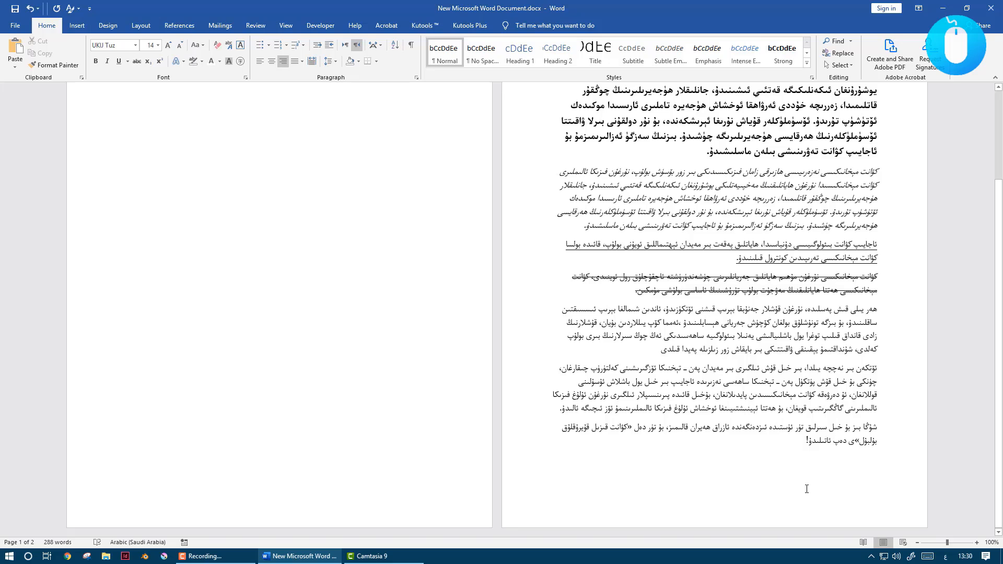
key(BackSpace)
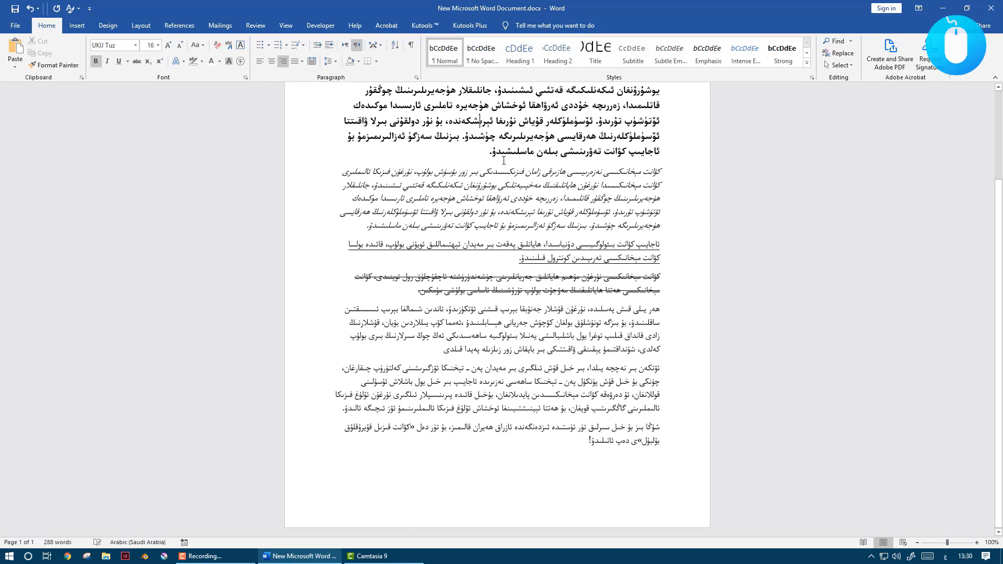
Decrease the font of the title and the first body paragraph by one size step, to 16 and 14.
scroll(524, 204, up, 4)
click(526, 148)
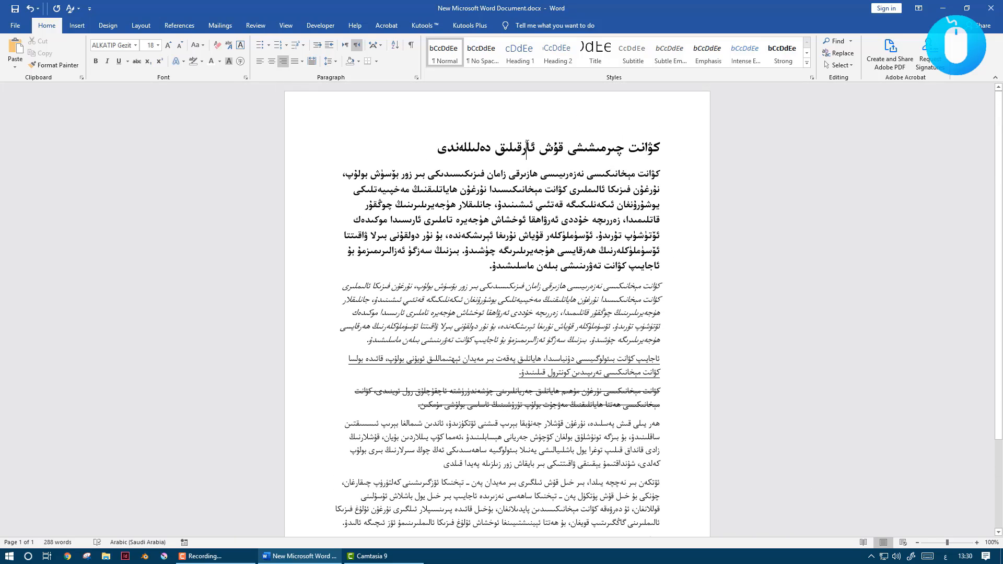
click(527, 174)
drag(660, 147, 489, 266)
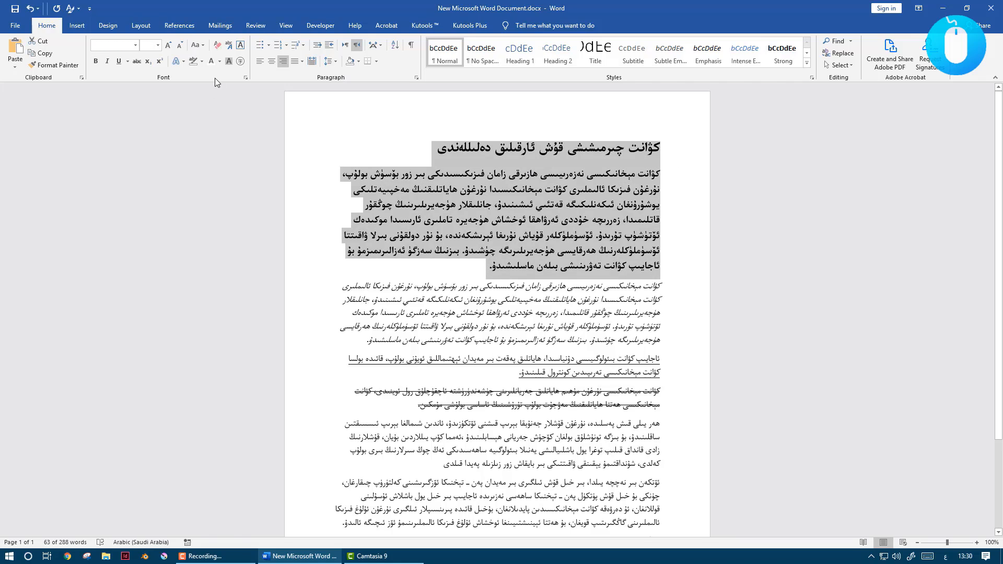
click(179, 45)
click(541, 164)
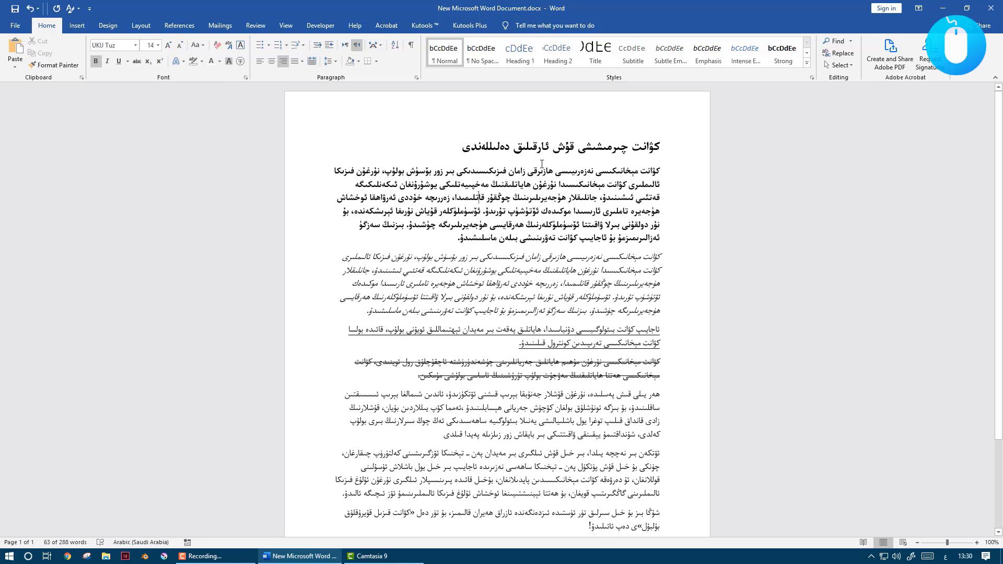
Check the font sizes of the title and first body paragraph and view the available letter-case options.
click(537, 146)
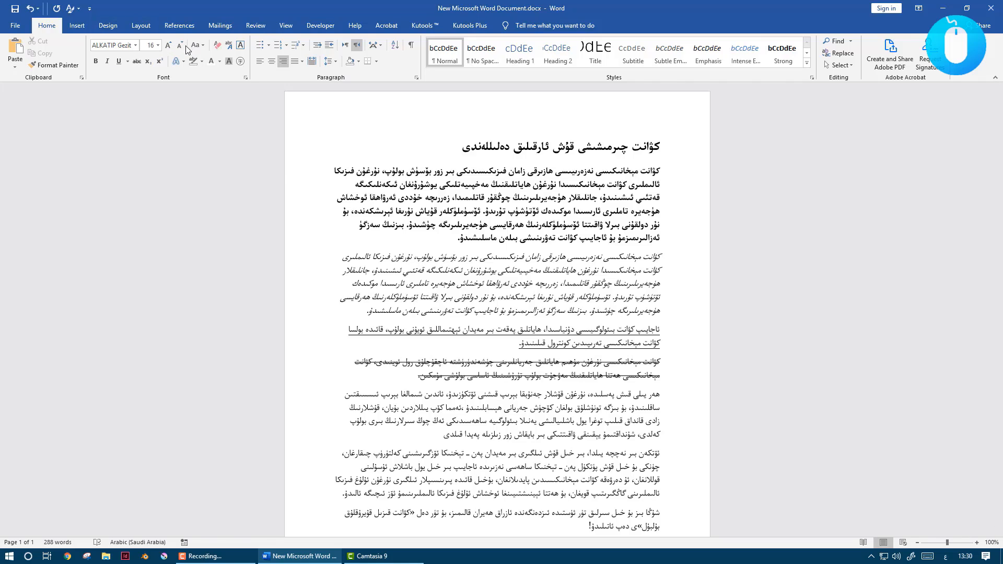
key(Down)
key(Down)
key(Down)
key(Down)
key(Down)
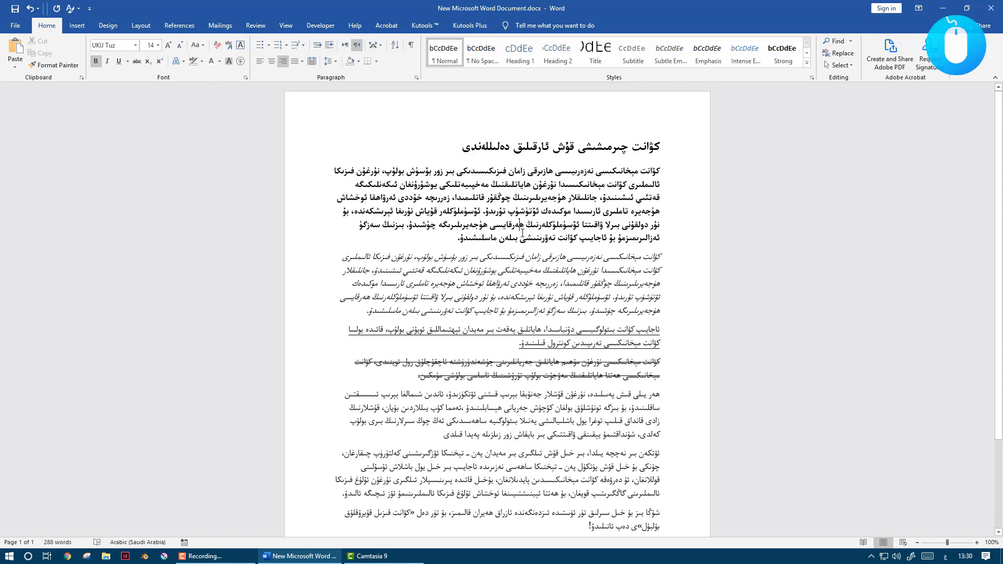
click(203, 46)
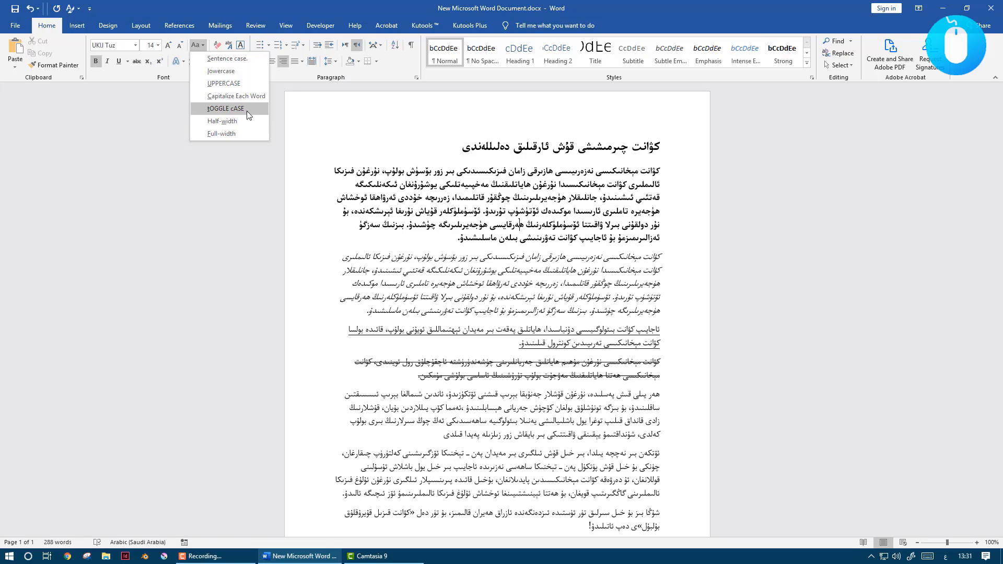
click(533, 202)
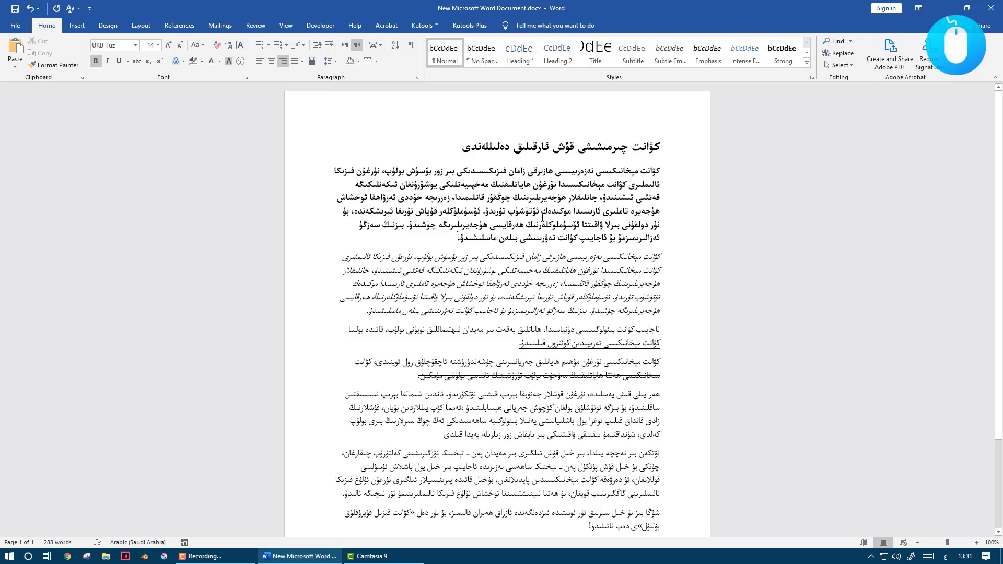
Clear all formatting from the title and the first body paragraph.
drag(458, 238, 660, 144)
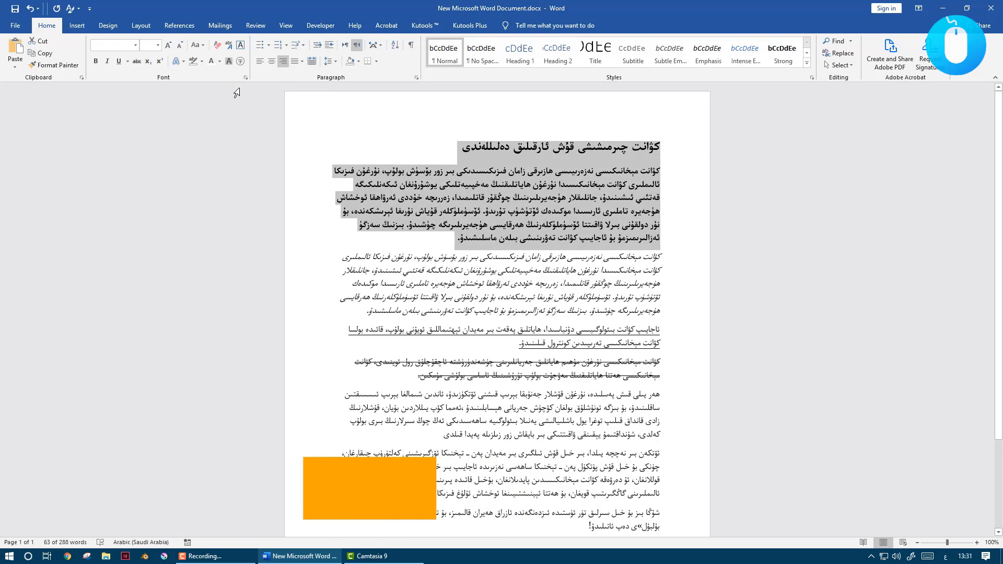
click(447, 240)
drag(520, 220, 669, 173)
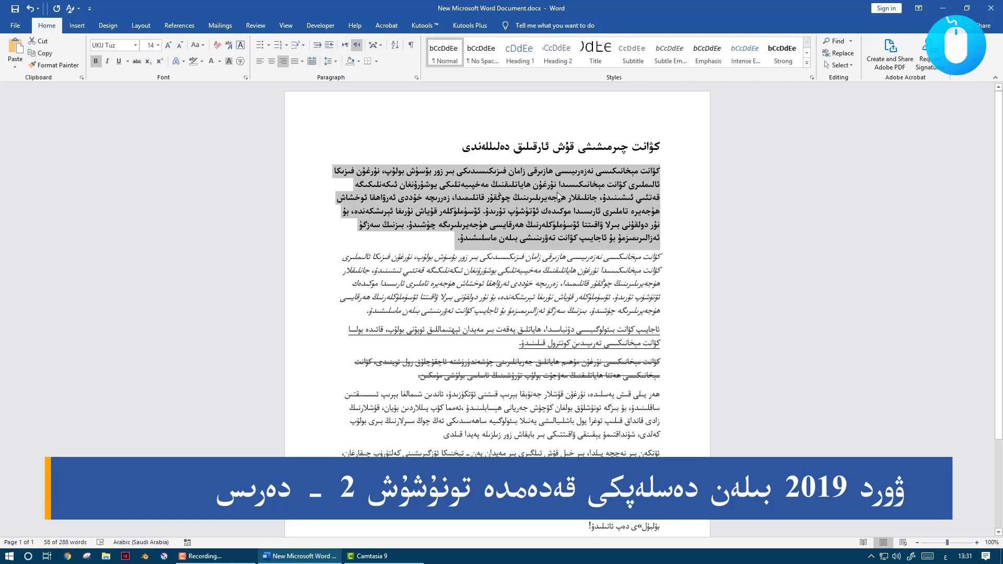
click(539, 197)
drag(447, 243, 682, 152)
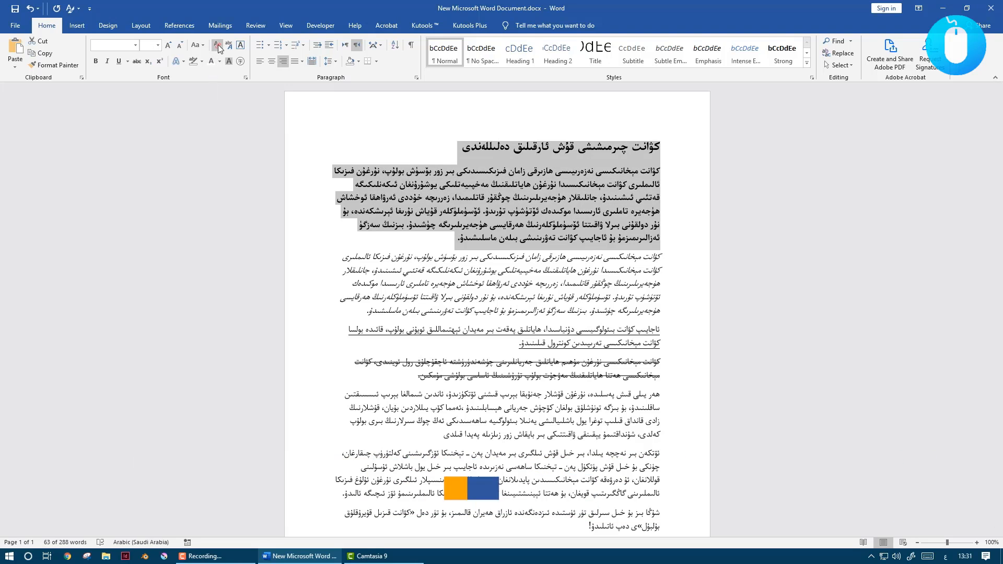
click(218, 45)
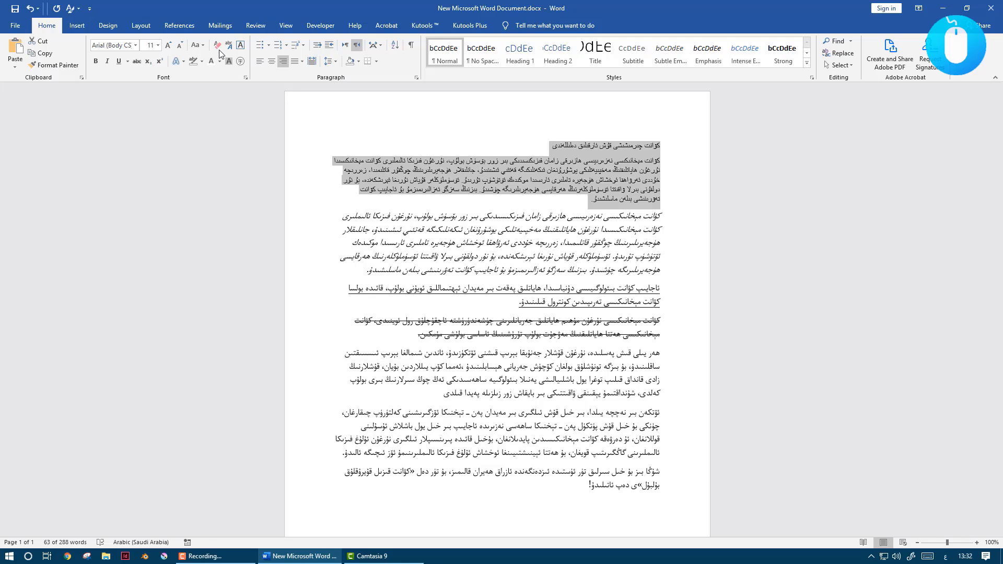
Undo the clearing of formatting on the title and the first body paragraph.
click(541, 207)
drag(574, 209, 398, 161)
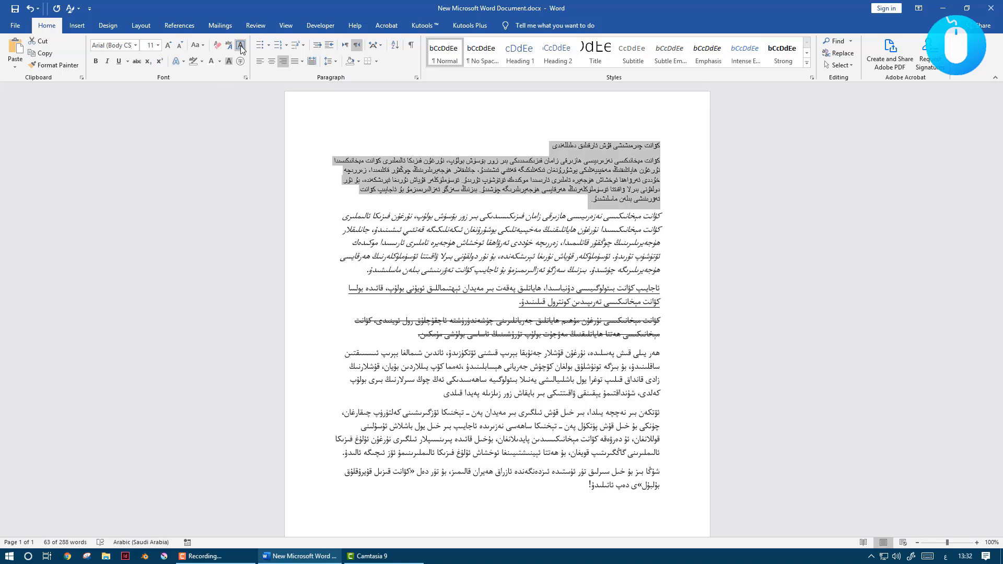
click(578, 212)
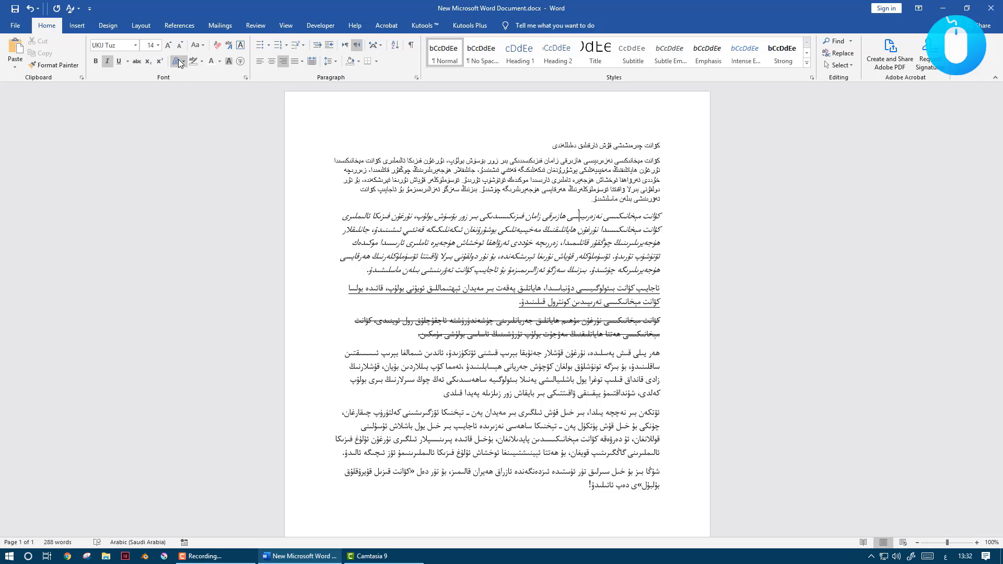
click(29, 9)
click(367, 150)
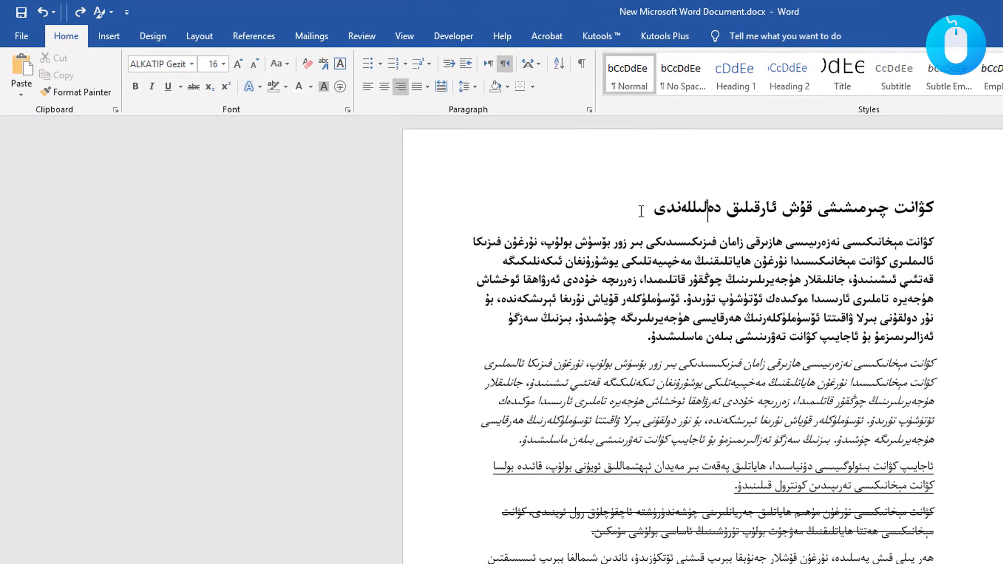
Apply the solid blue preset text effect to the title.
drag(628, 209, 918, 213)
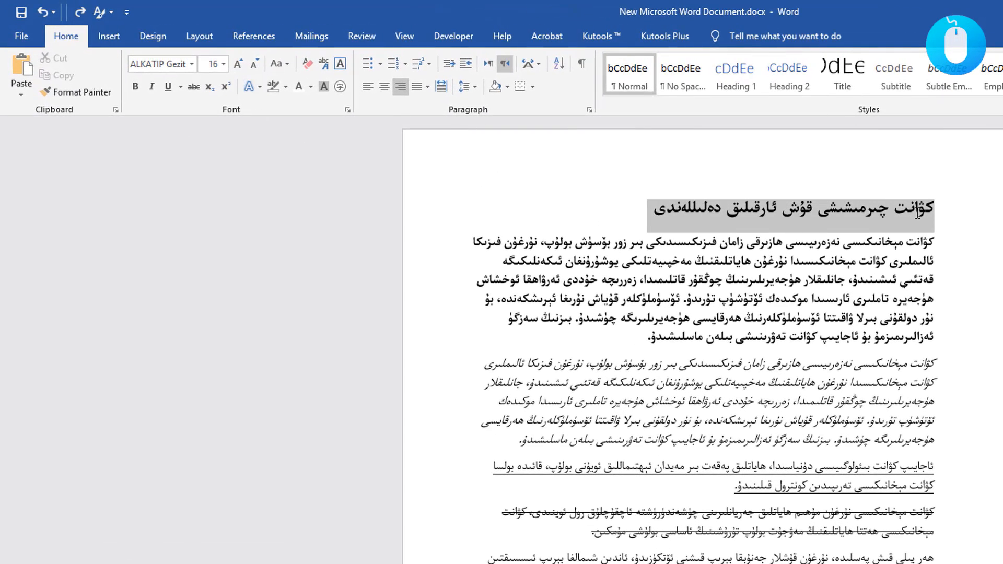
click(258, 87)
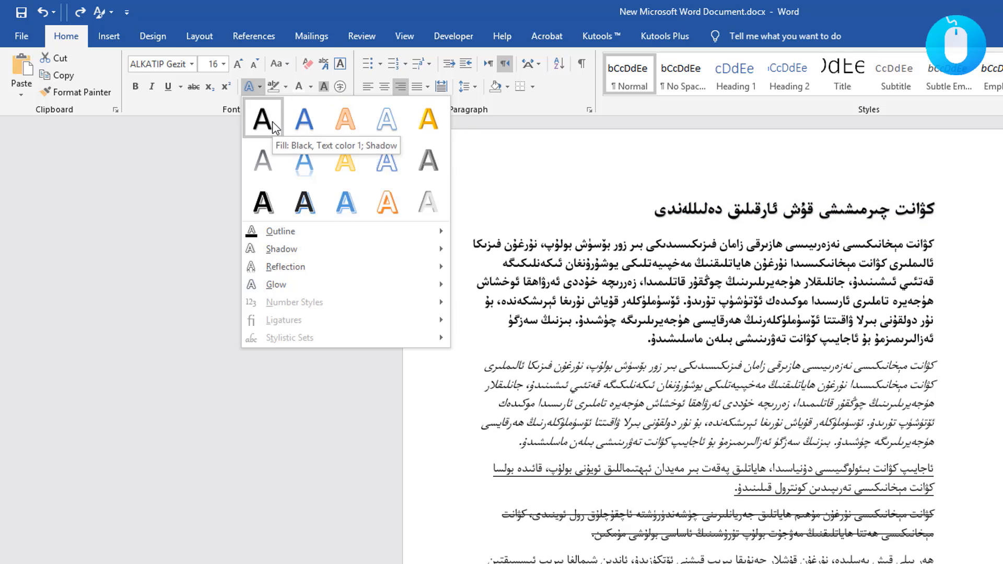
click(307, 126)
click(610, 216)
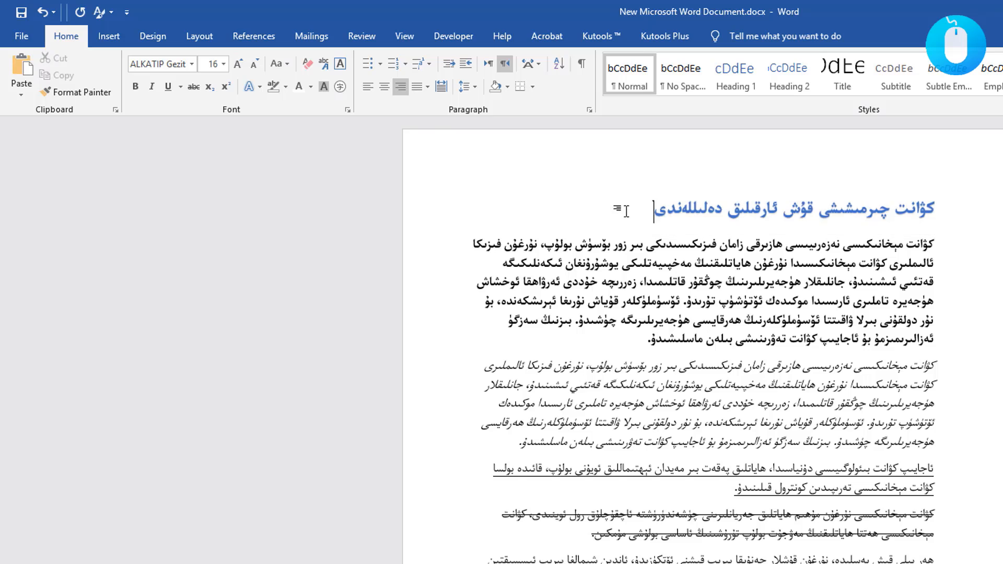
click(943, 217)
click(681, 208)
click(943, 212)
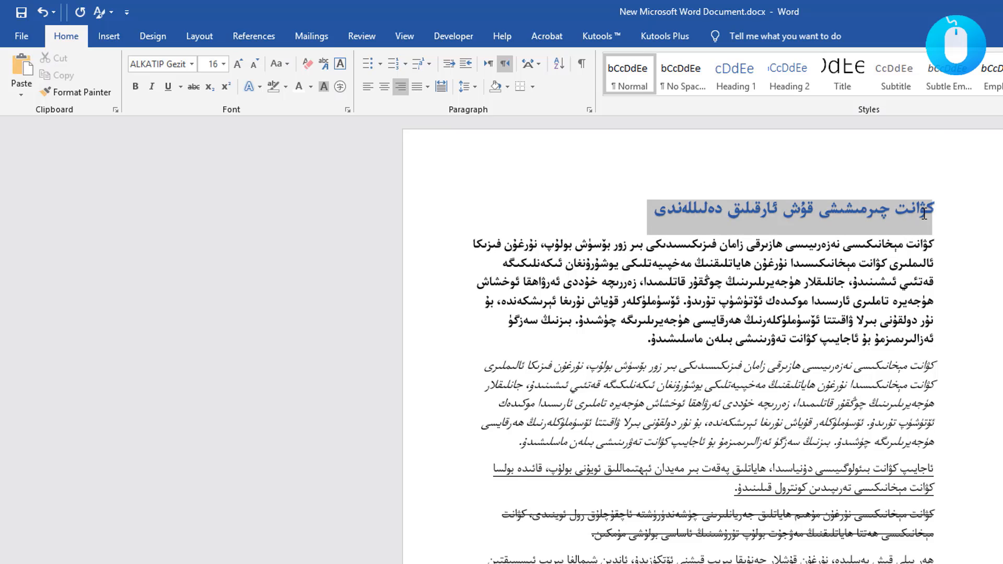
Apply the text effect Fill: Black, Text color 1; Shadow to the italic paragraph.
click(618, 340)
shift+click(942, 269)
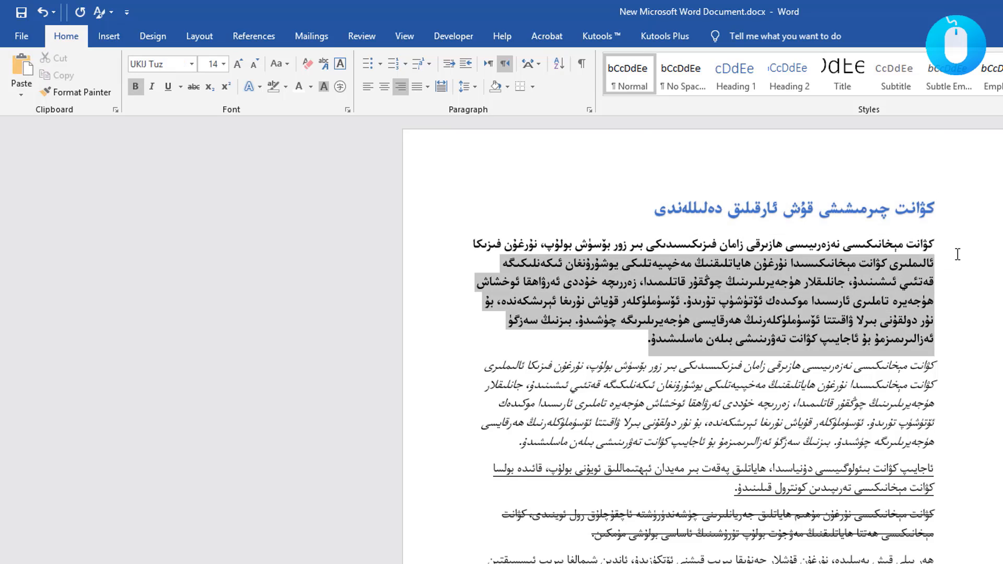
shift+click(956, 250)
click(522, 448)
shift+click(948, 386)
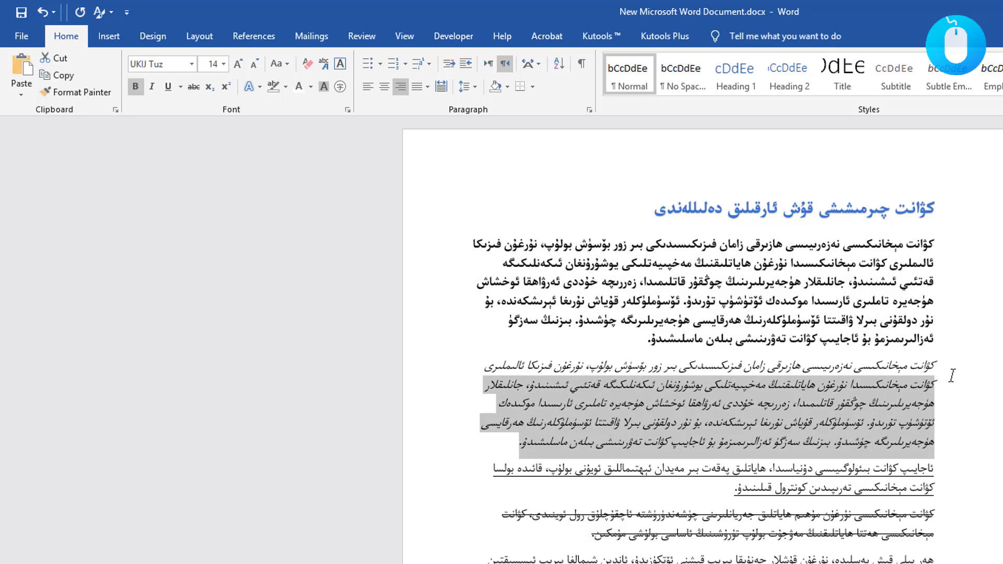
shift+click(949, 370)
click(260, 86)
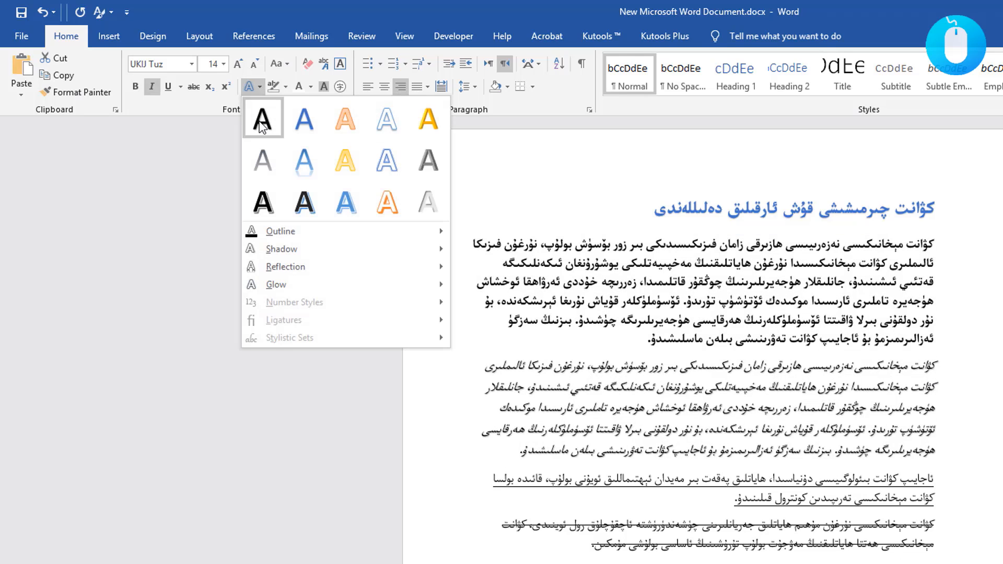
click(261, 122)
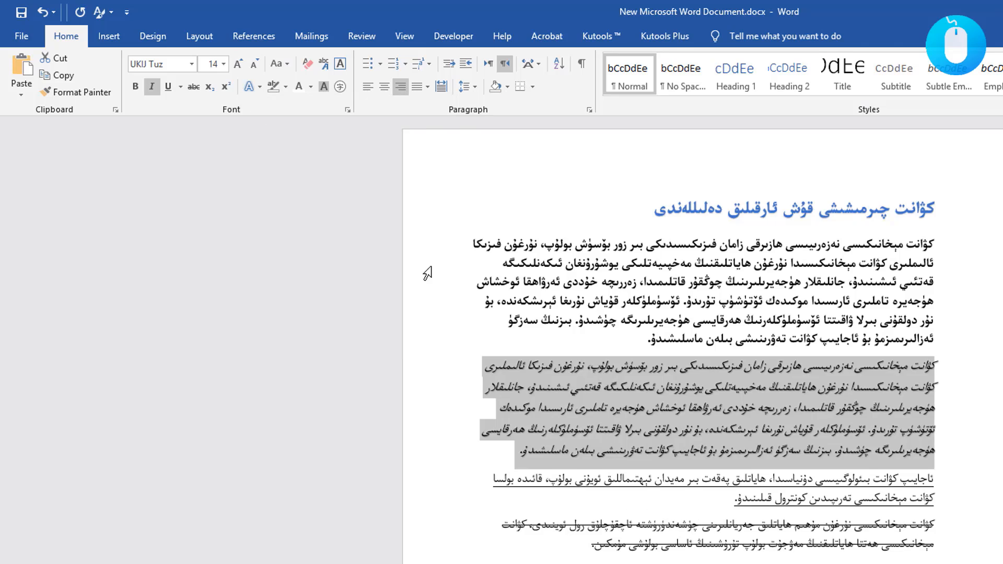
Undo the black shadow text effect on the italic paragraph and leave that paragraph selected.
click(511, 449)
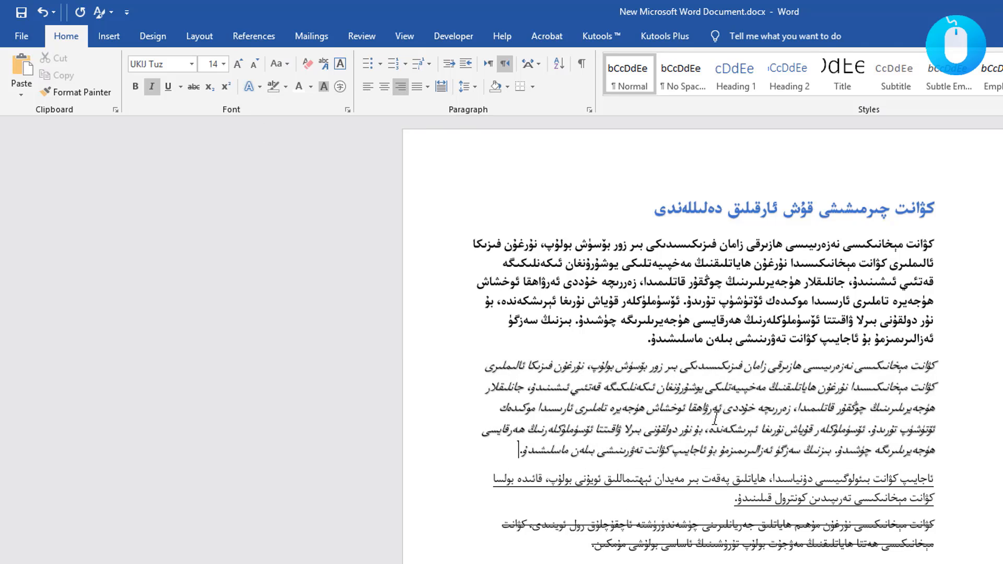
drag(715, 418, 936, 361)
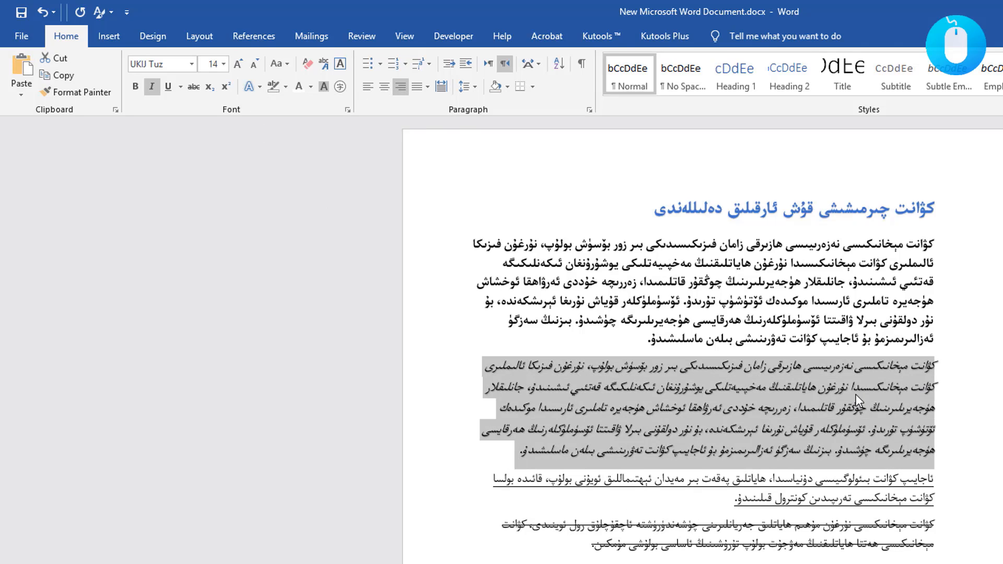
click(751, 421)
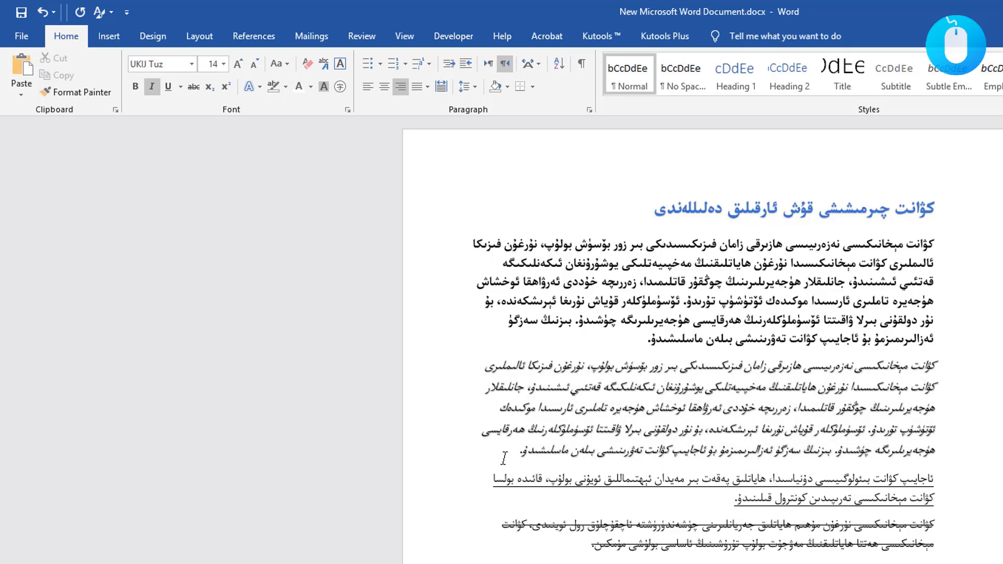
drag(504, 452, 955, 372)
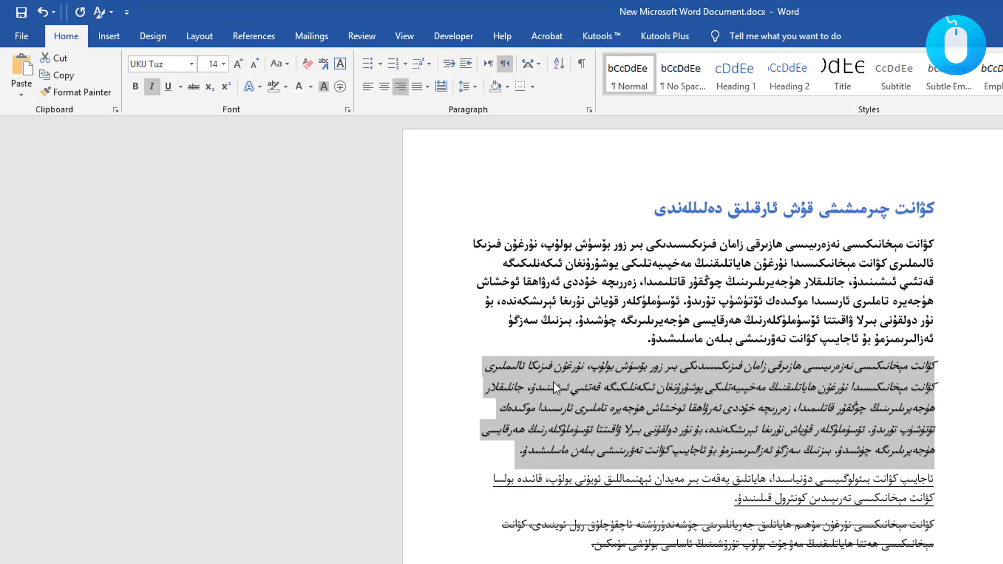
key(ctrl+z)
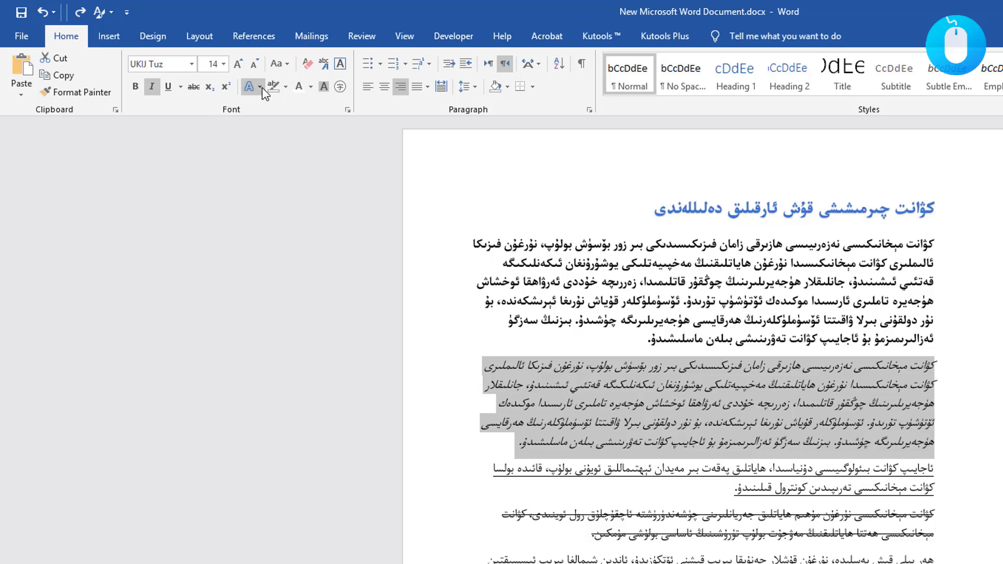
click(261, 87)
mouse_move(380, 241)
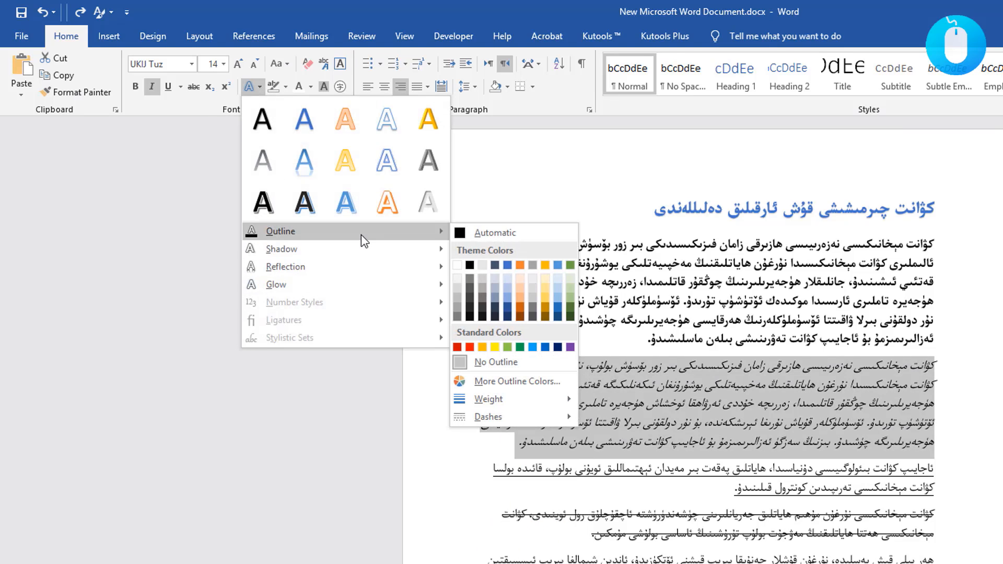
click(666, 190)
Give the title's text a red outline from the standard colors.
drag(648, 208, 953, 206)
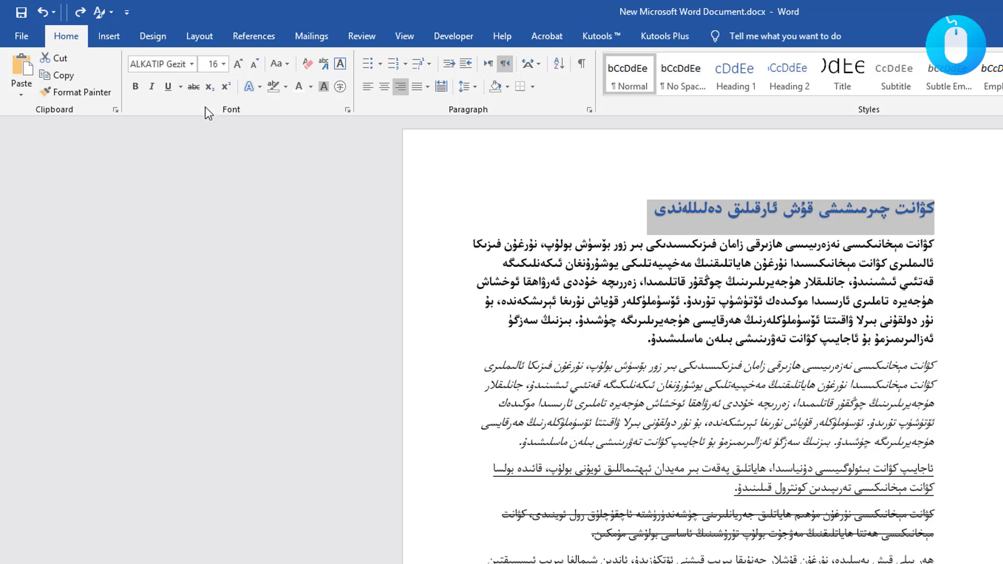
click(255, 90)
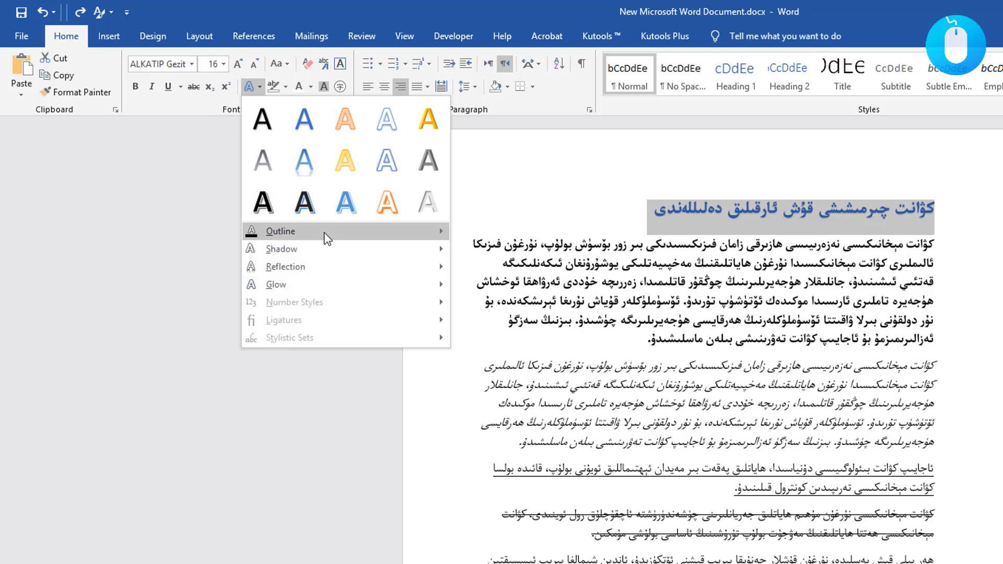
mouse_move(328, 238)
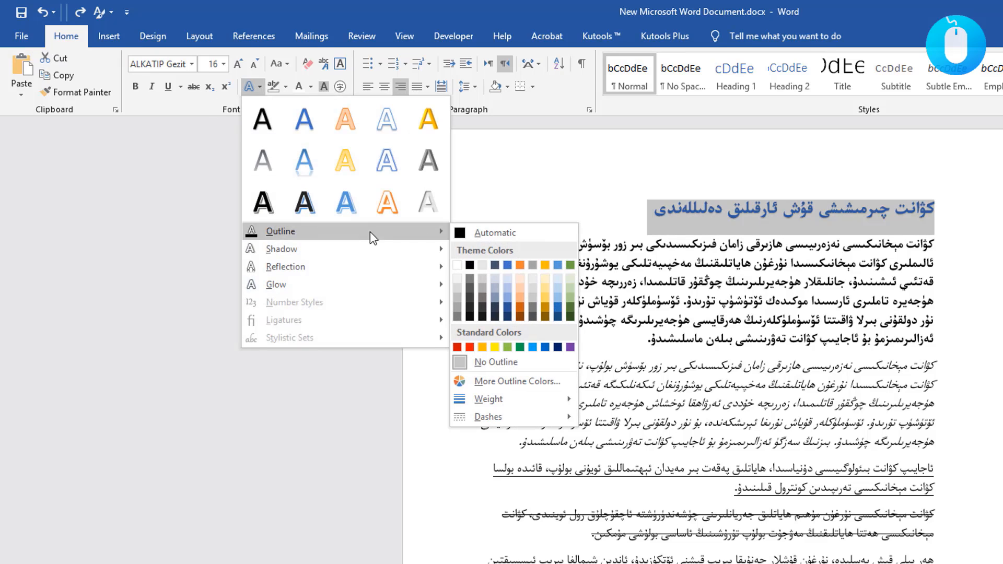
click(470, 347)
click(750, 204)
triple_click(750, 203)
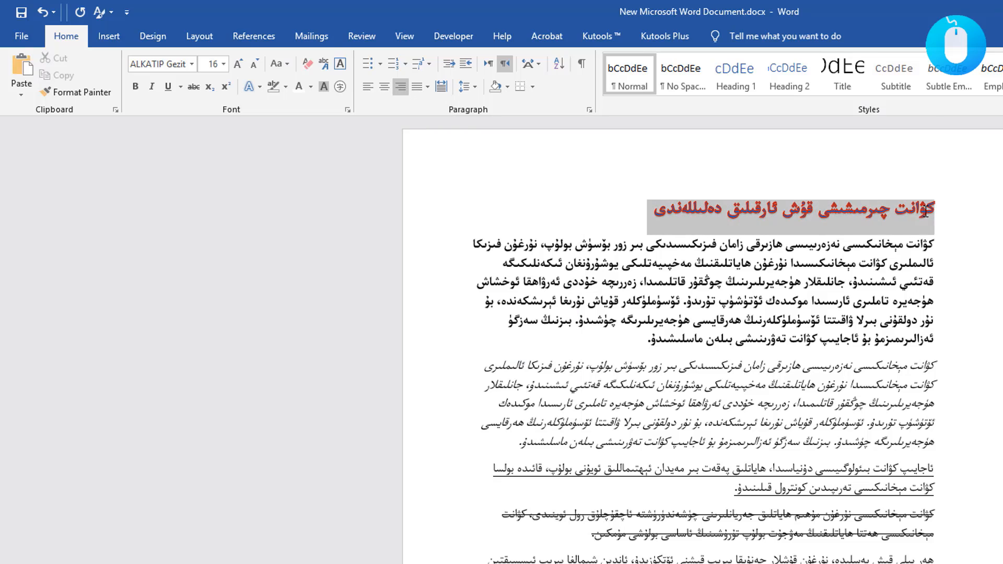
Set the title's text effect outline to No Outline.
click(259, 87)
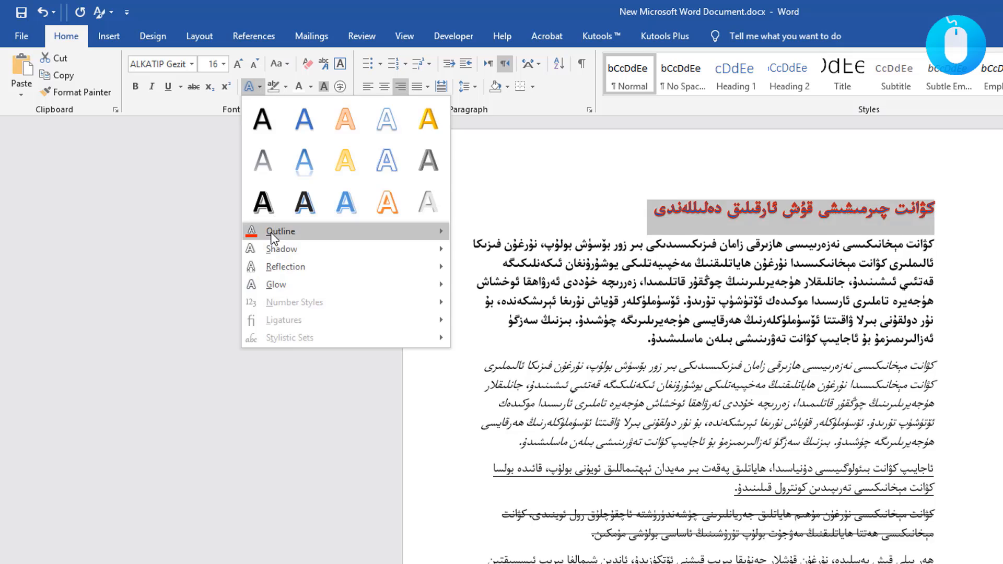
mouse_move(375, 233)
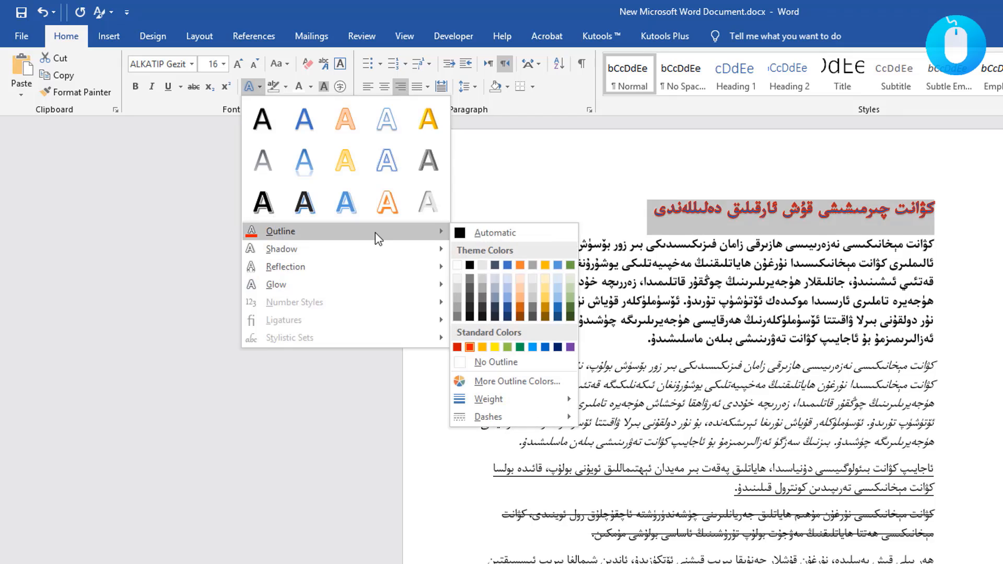
click(499, 364)
click(643, 215)
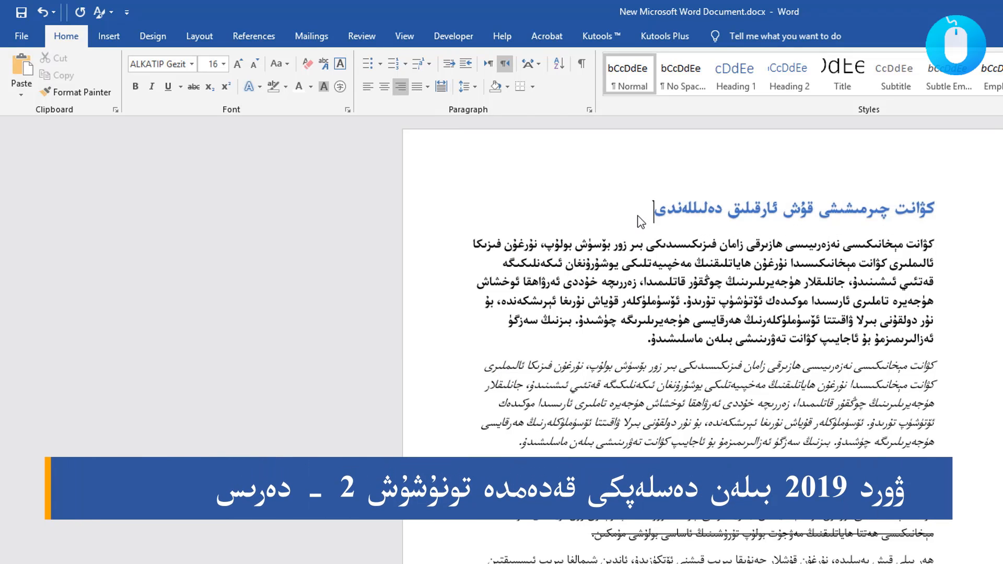
Preview the text highlight colors on the first body paragraph without applying one.
click(285, 87)
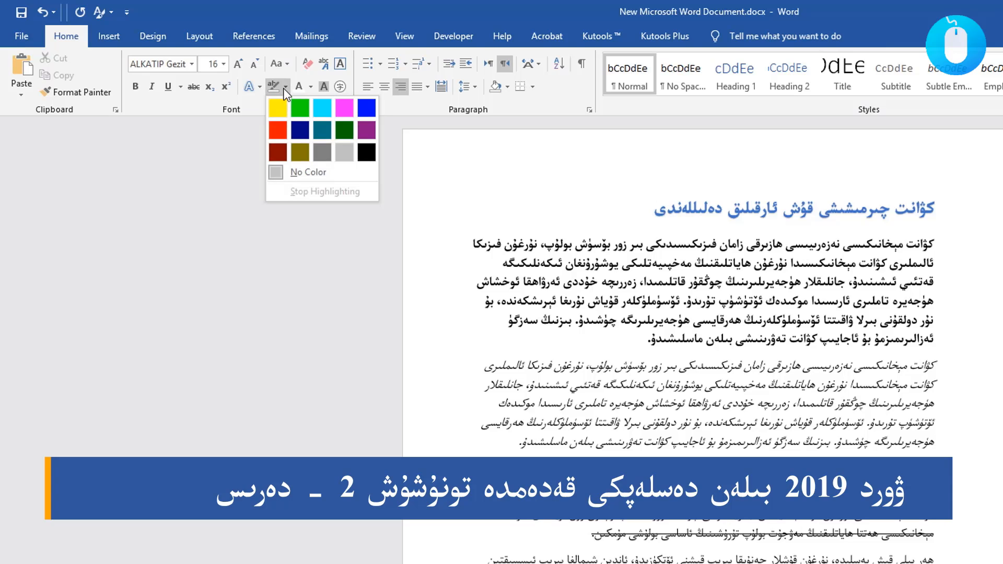
click(841, 243)
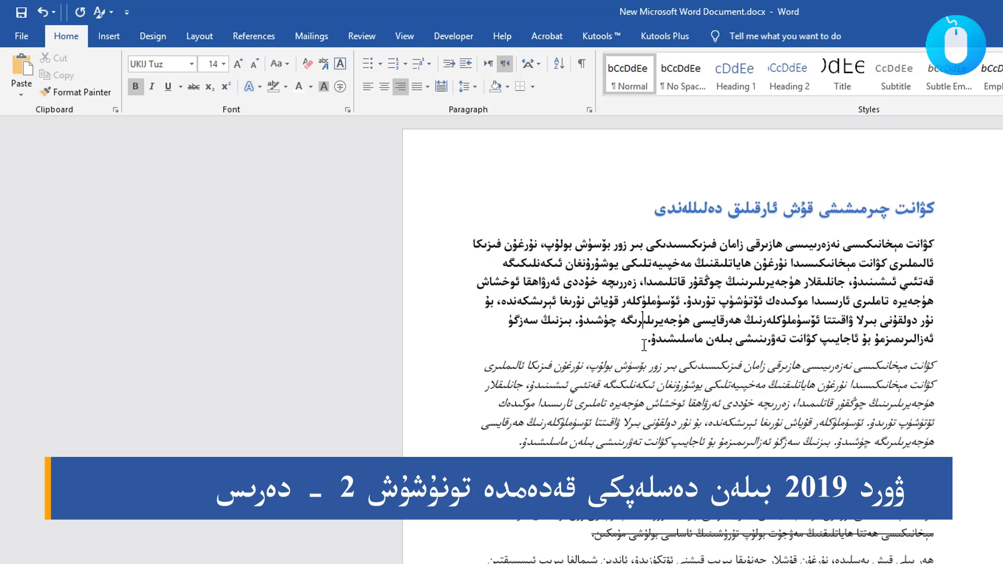
drag(644, 345, 987, 241)
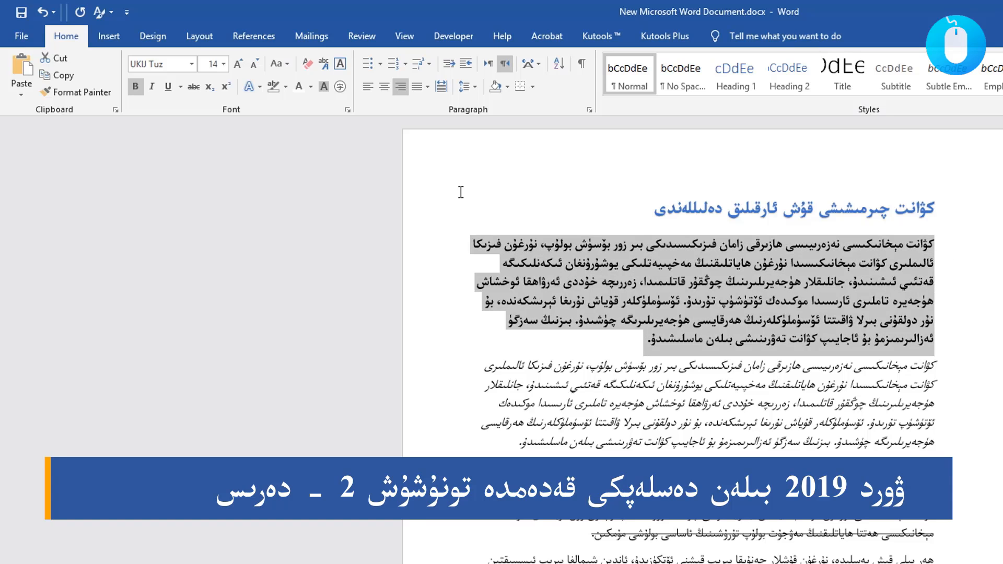
click(285, 87)
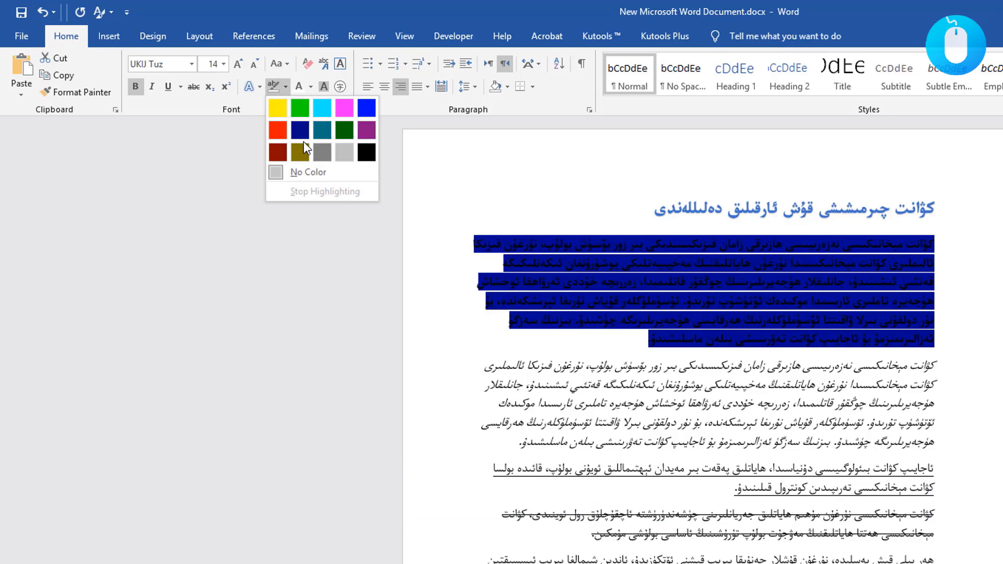
click(820, 348)
drag(624, 342, 966, 254)
Clear all formatting from the title, then set its font to ALKATIP Gezit at size 18.
drag(645, 209, 938, 206)
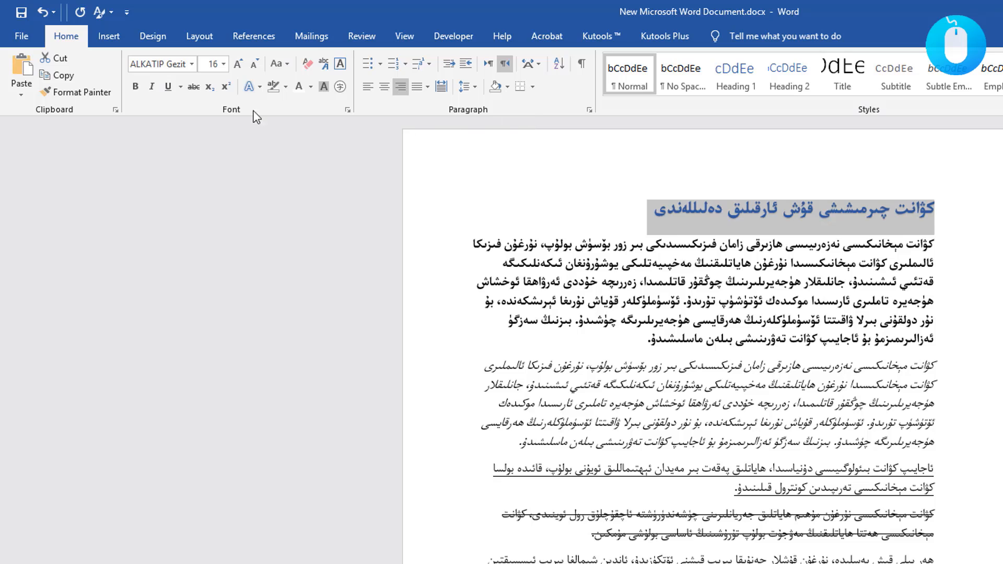
click(309, 65)
click(193, 64)
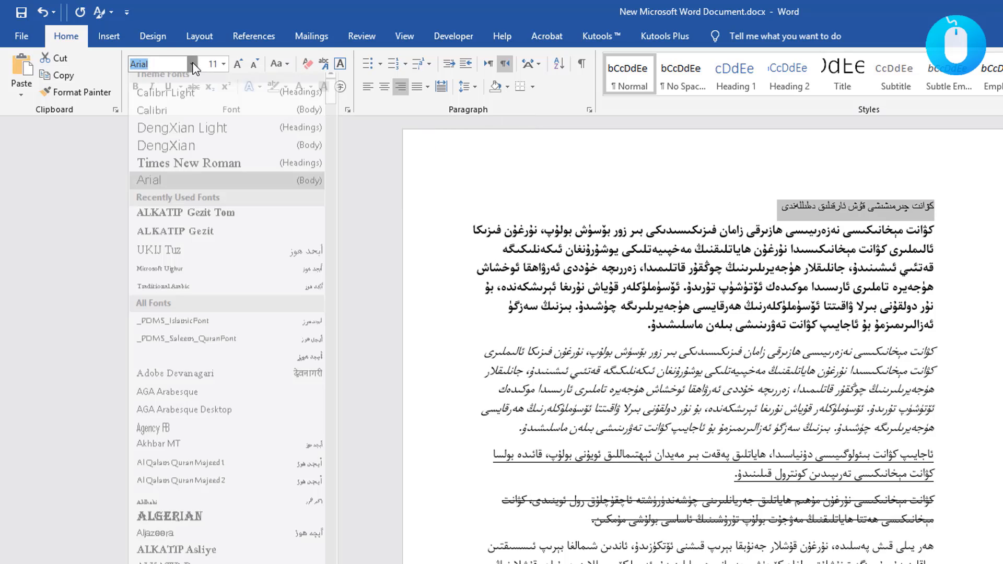
click(280, 230)
click(237, 65)
click(238, 65)
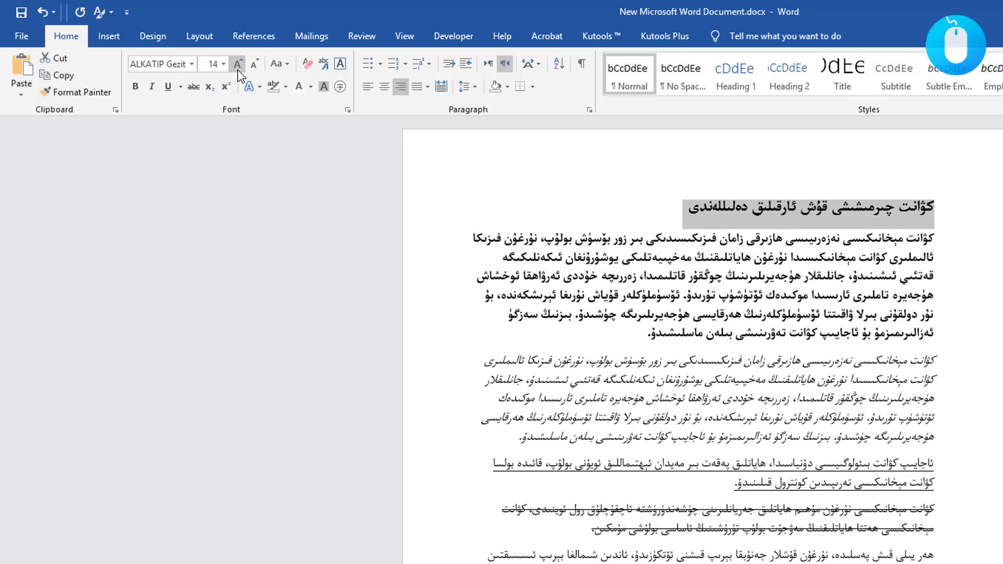
click(238, 65)
click(238, 65)
Highlight the whole title in black.
click(614, 209)
drag(614, 209, 945, 209)
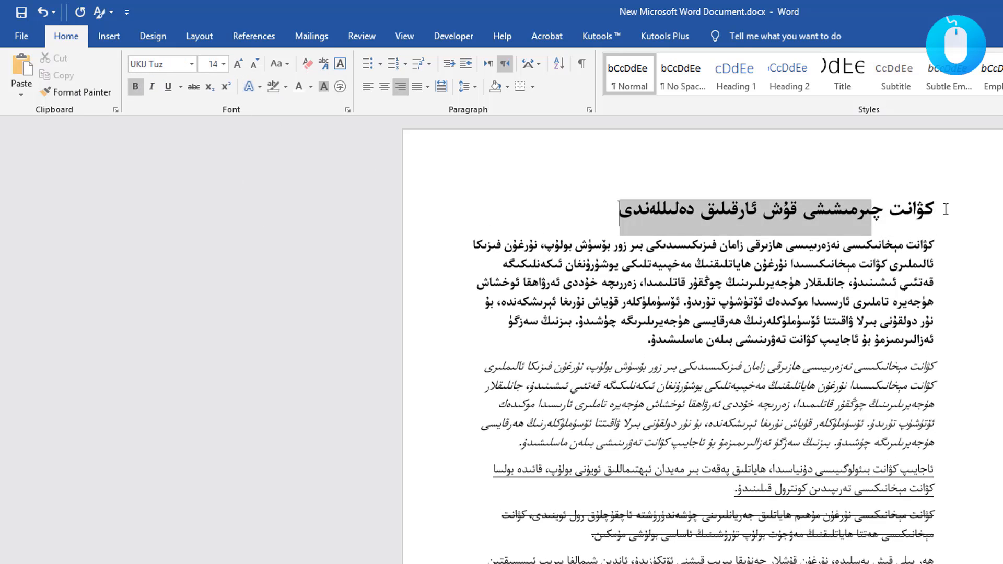
click(288, 90)
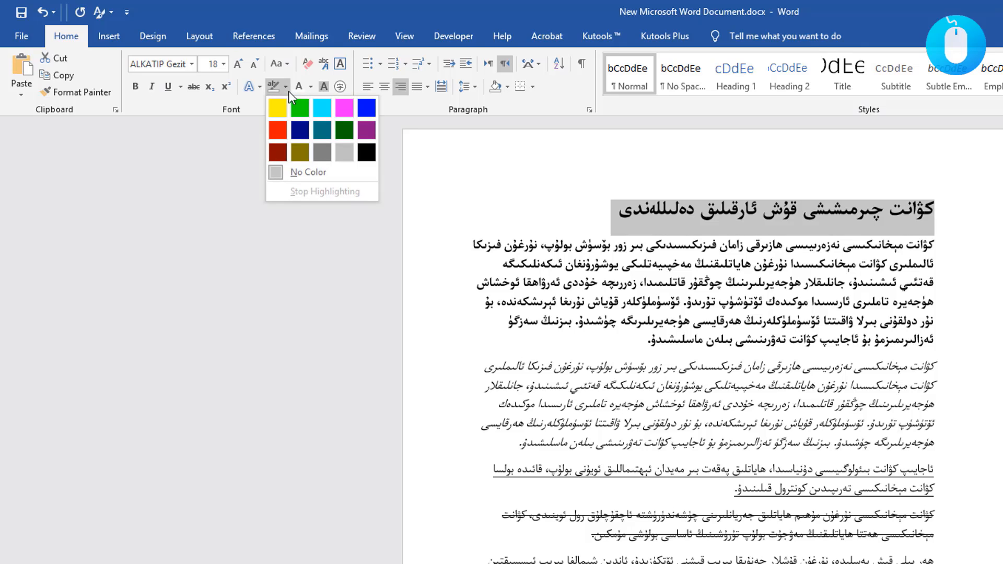
click(369, 155)
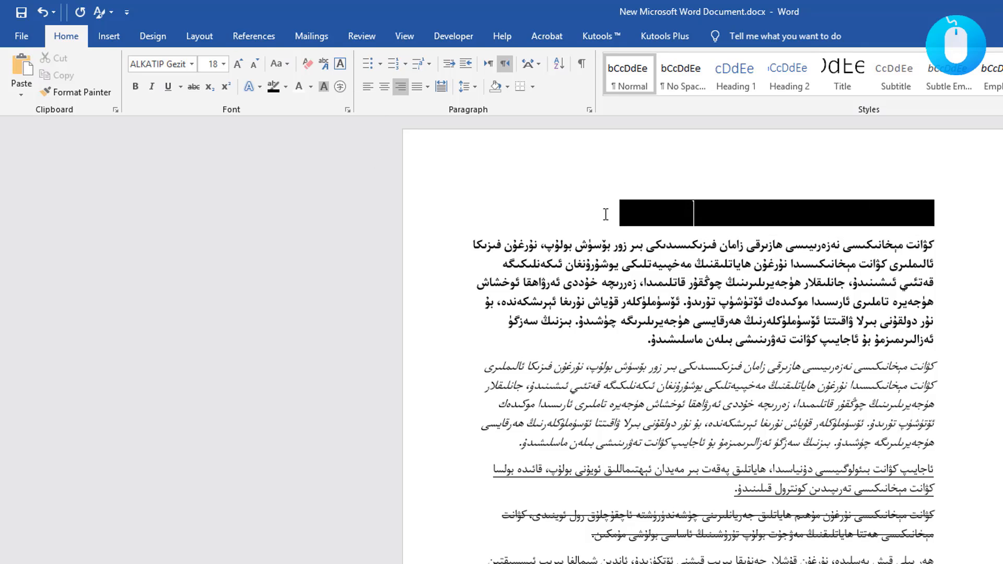
Change the font color of the black-highlighted title to white.
drag(618, 215, 935, 219)
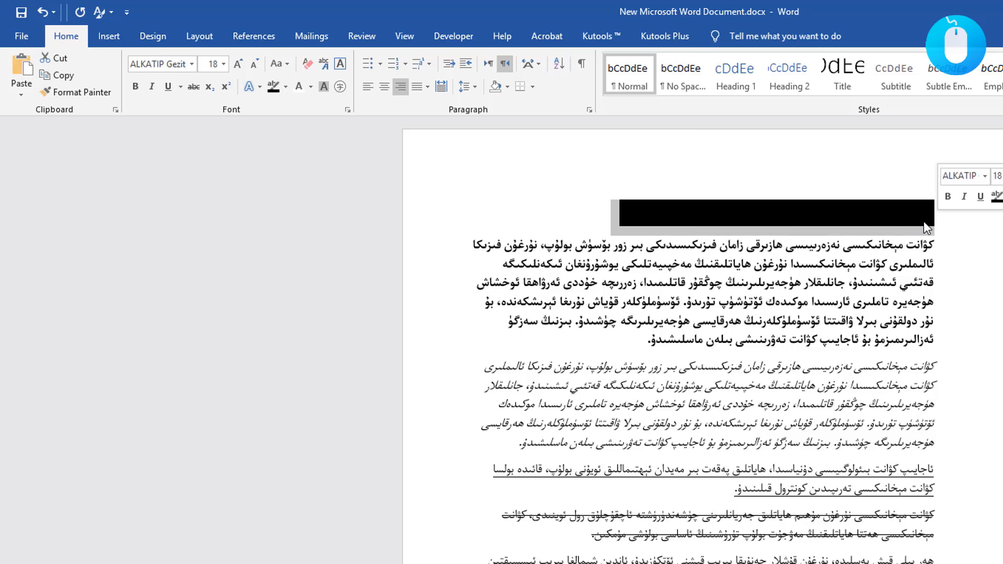
click(311, 88)
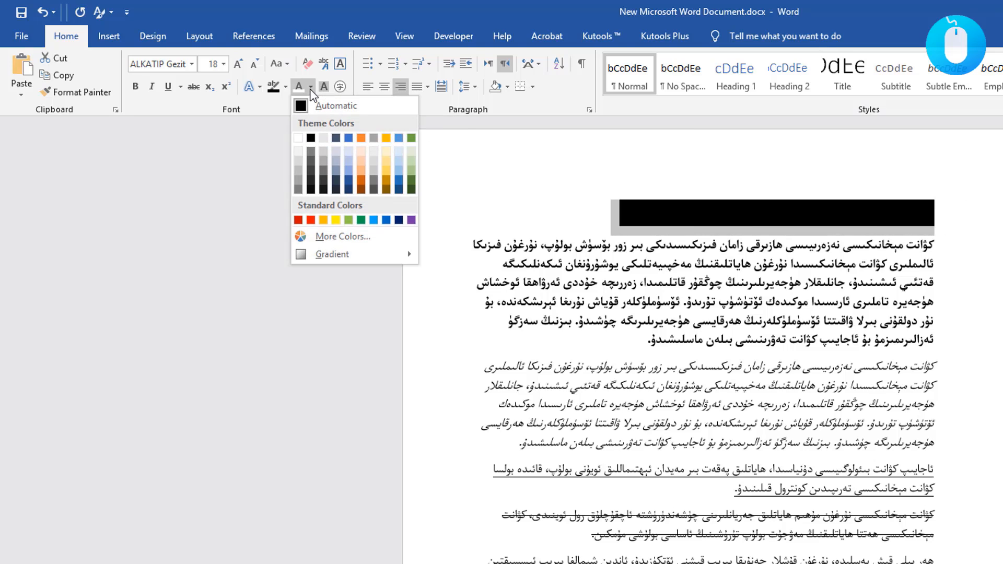
click(299, 136)
click(757, 211)
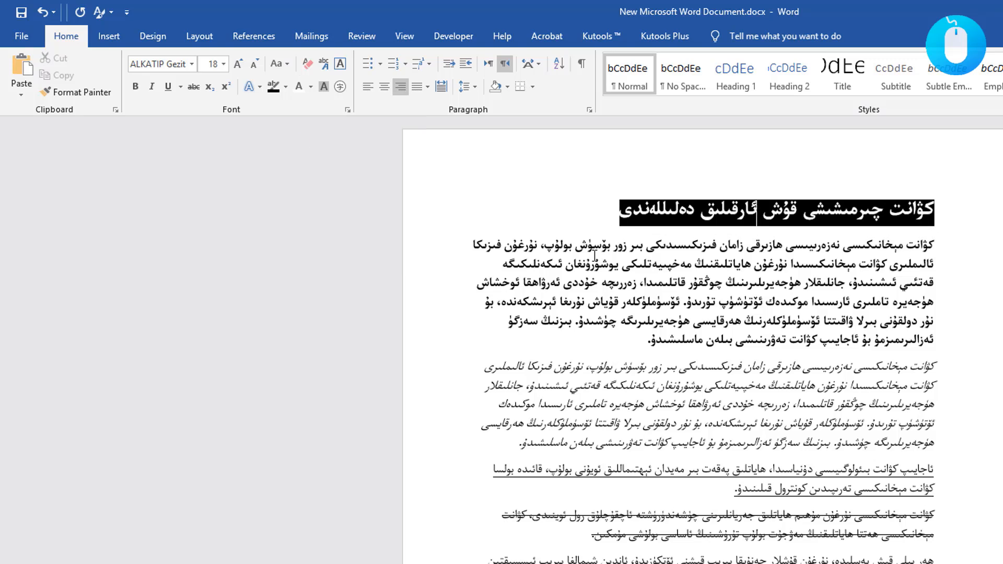
click(621, 352)
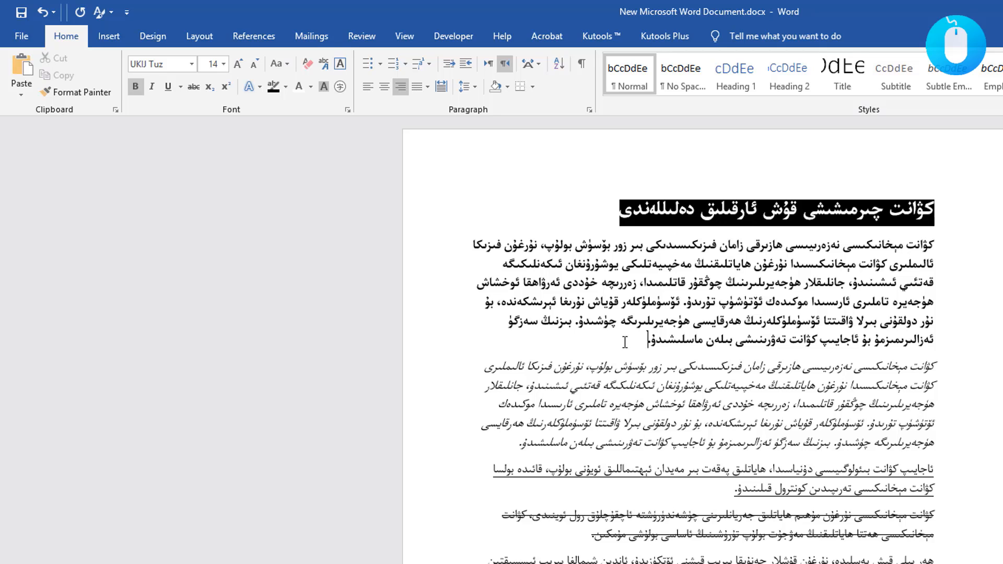
scroll(624, 342, down, 2)
scroll(642, 344, up, 2)
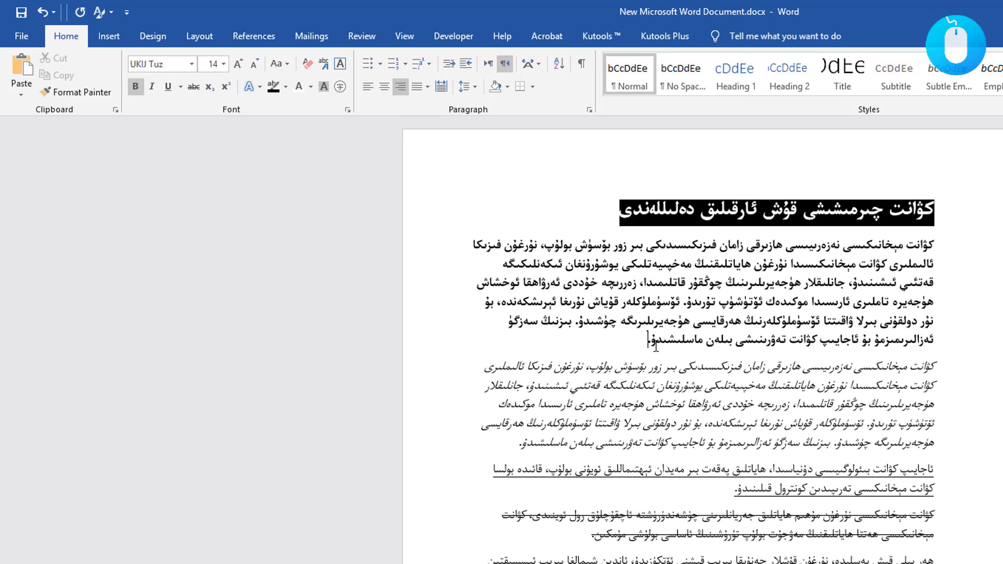